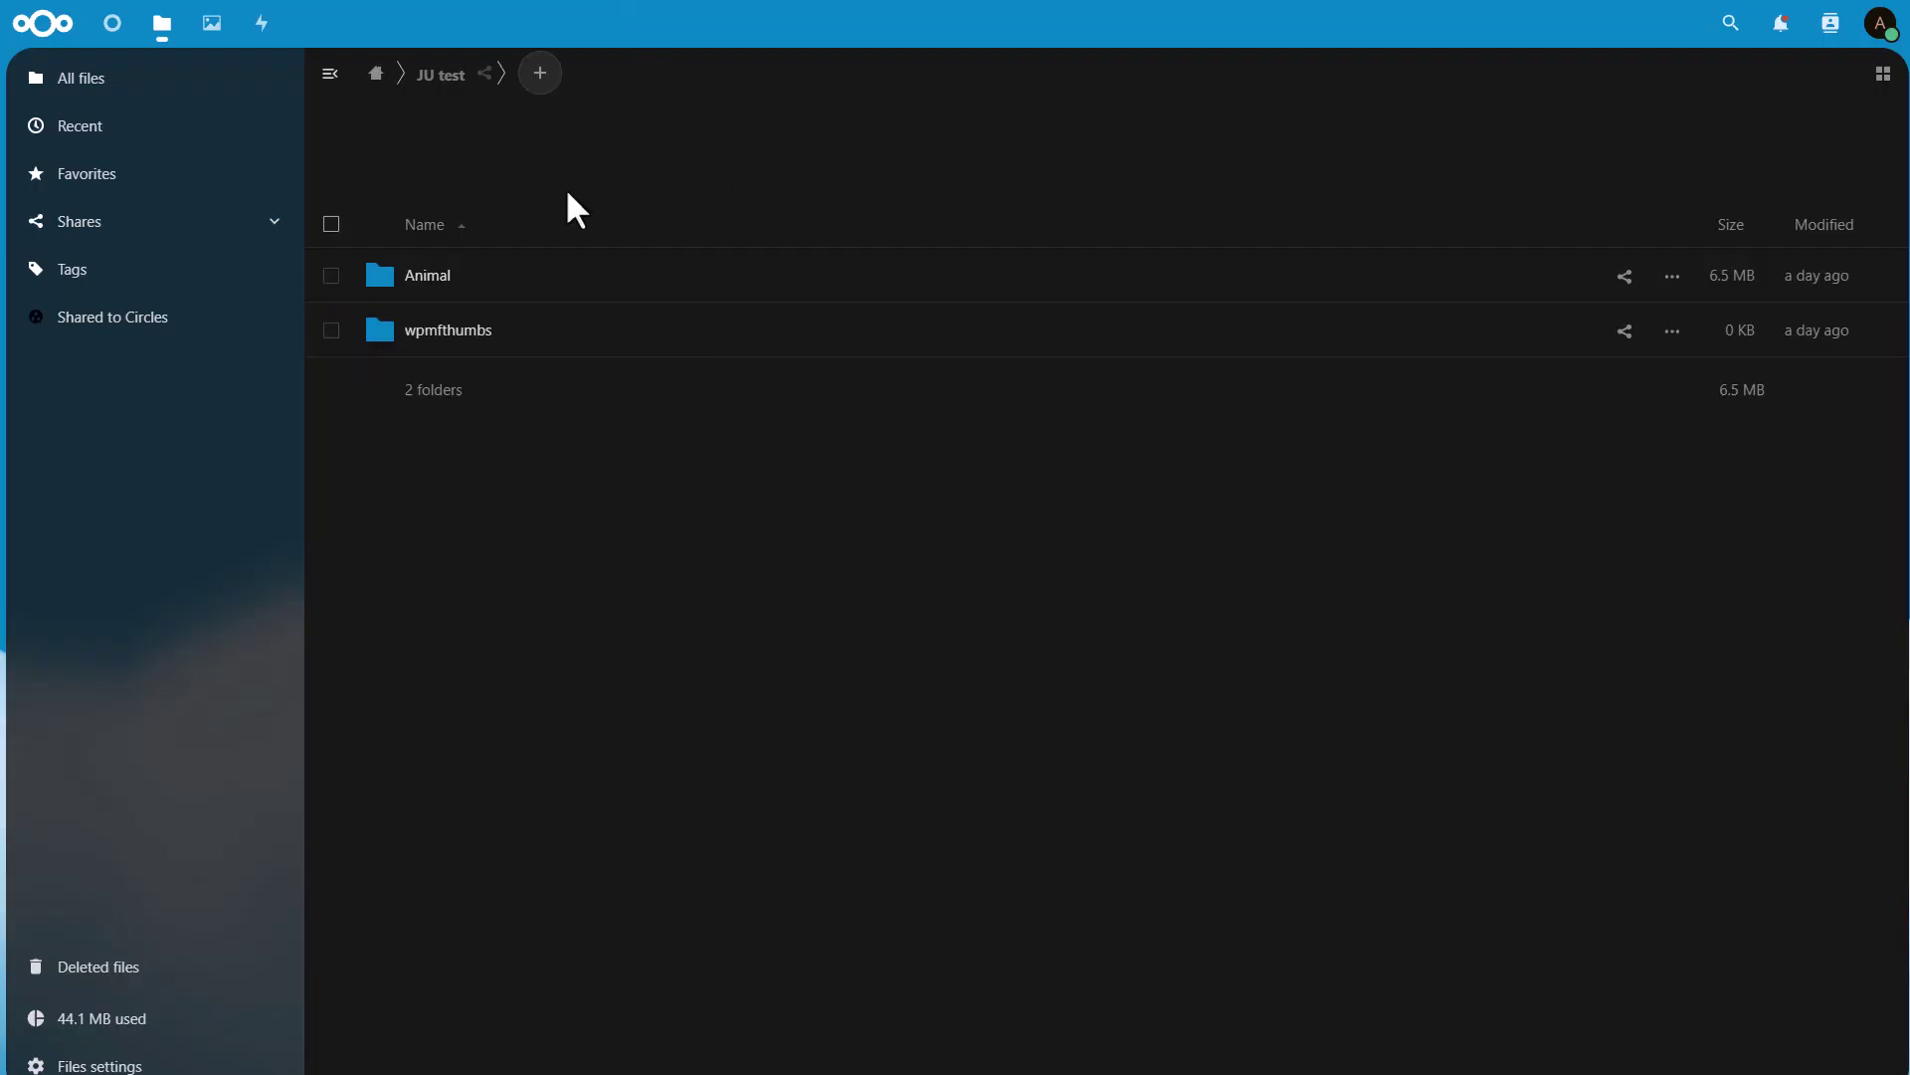
- Return from the JU test folder to the Nextcloud root file listing
left_click(376, 73)
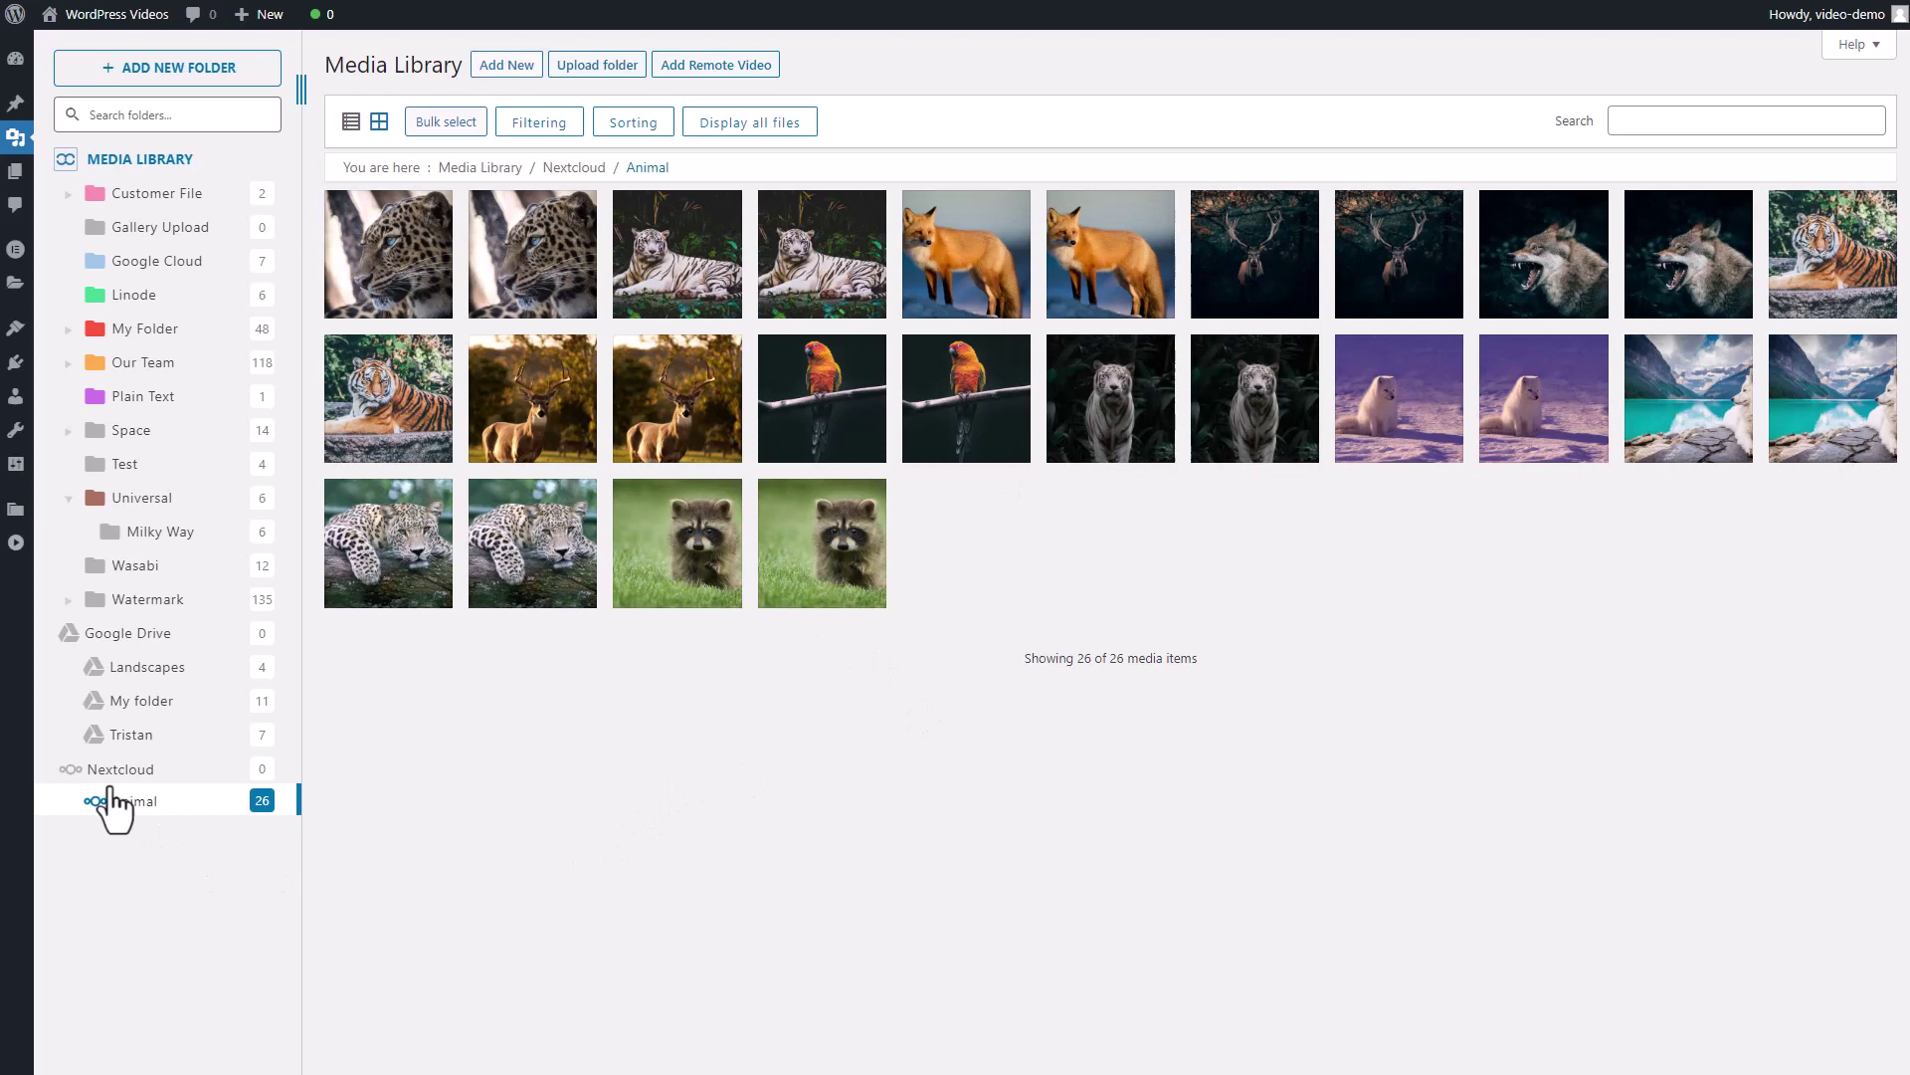
left_click(146, 781)
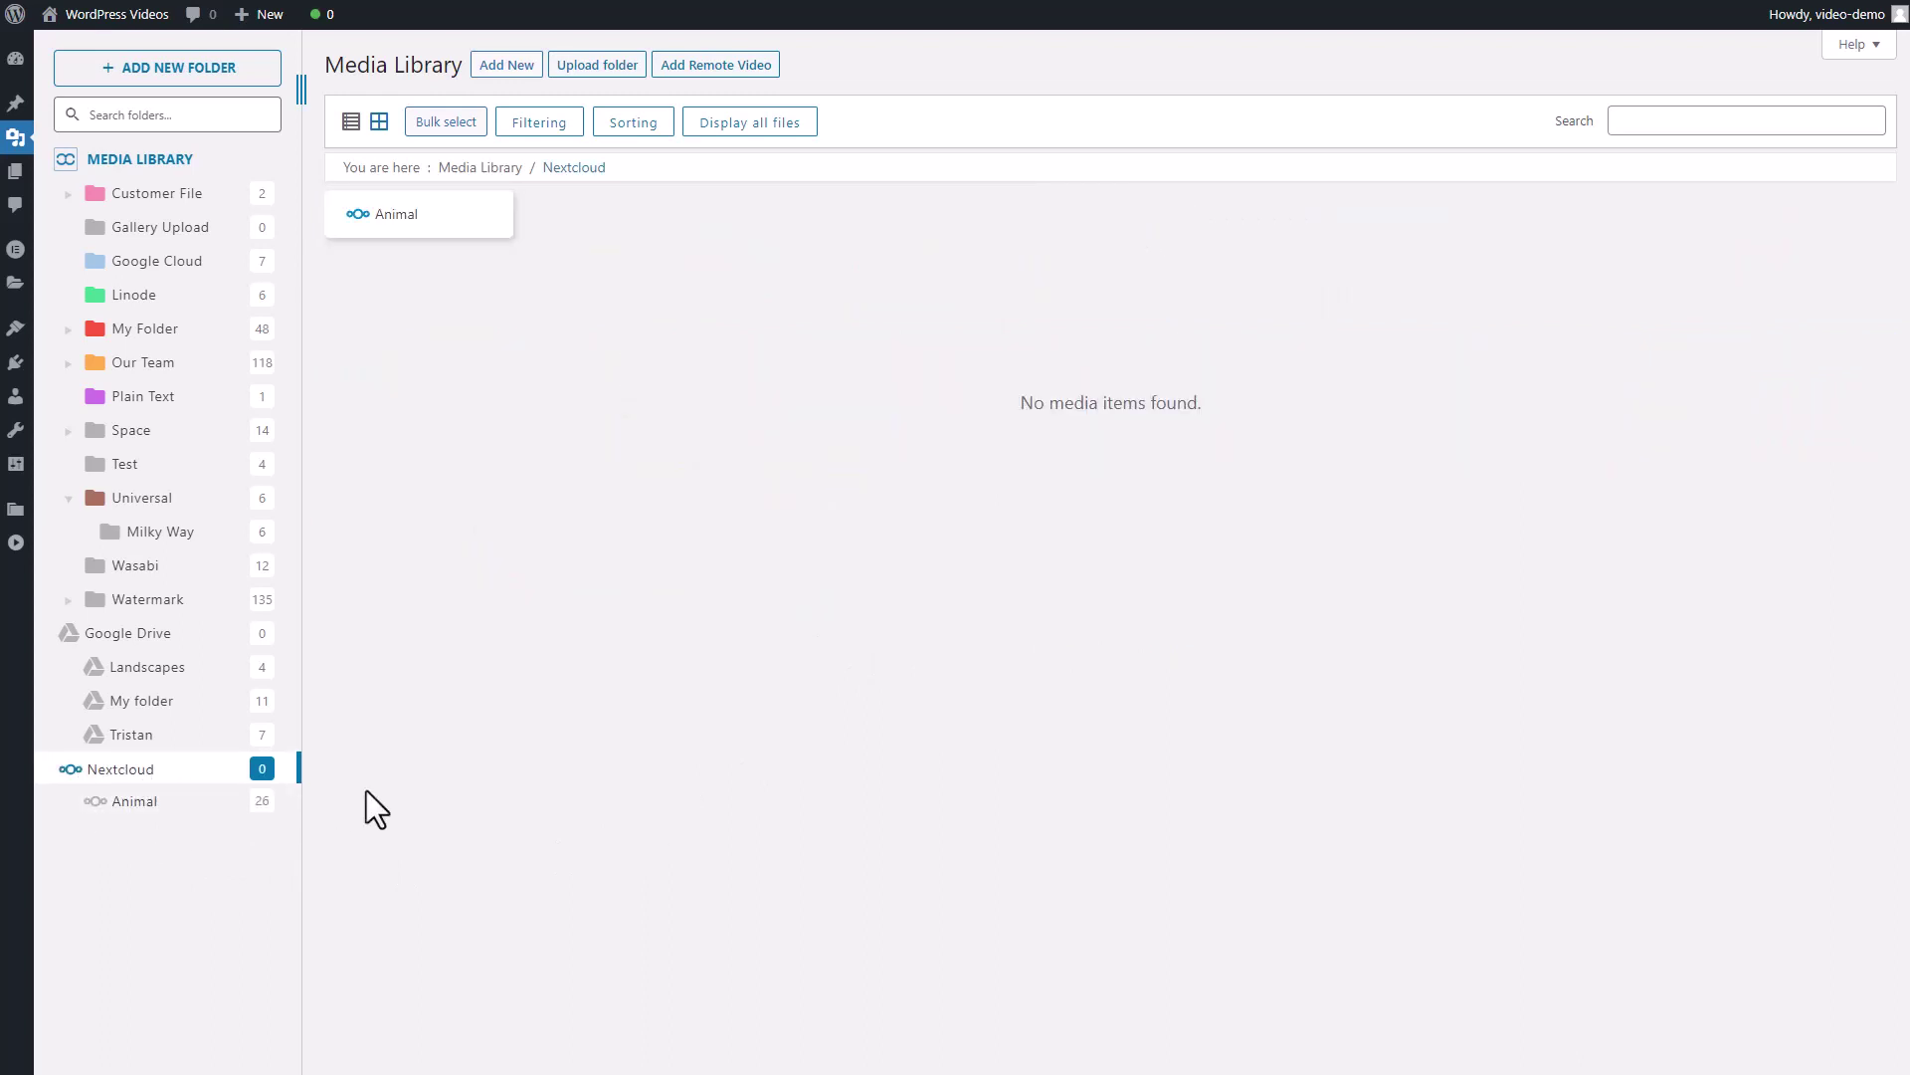
left_click(211, 808)
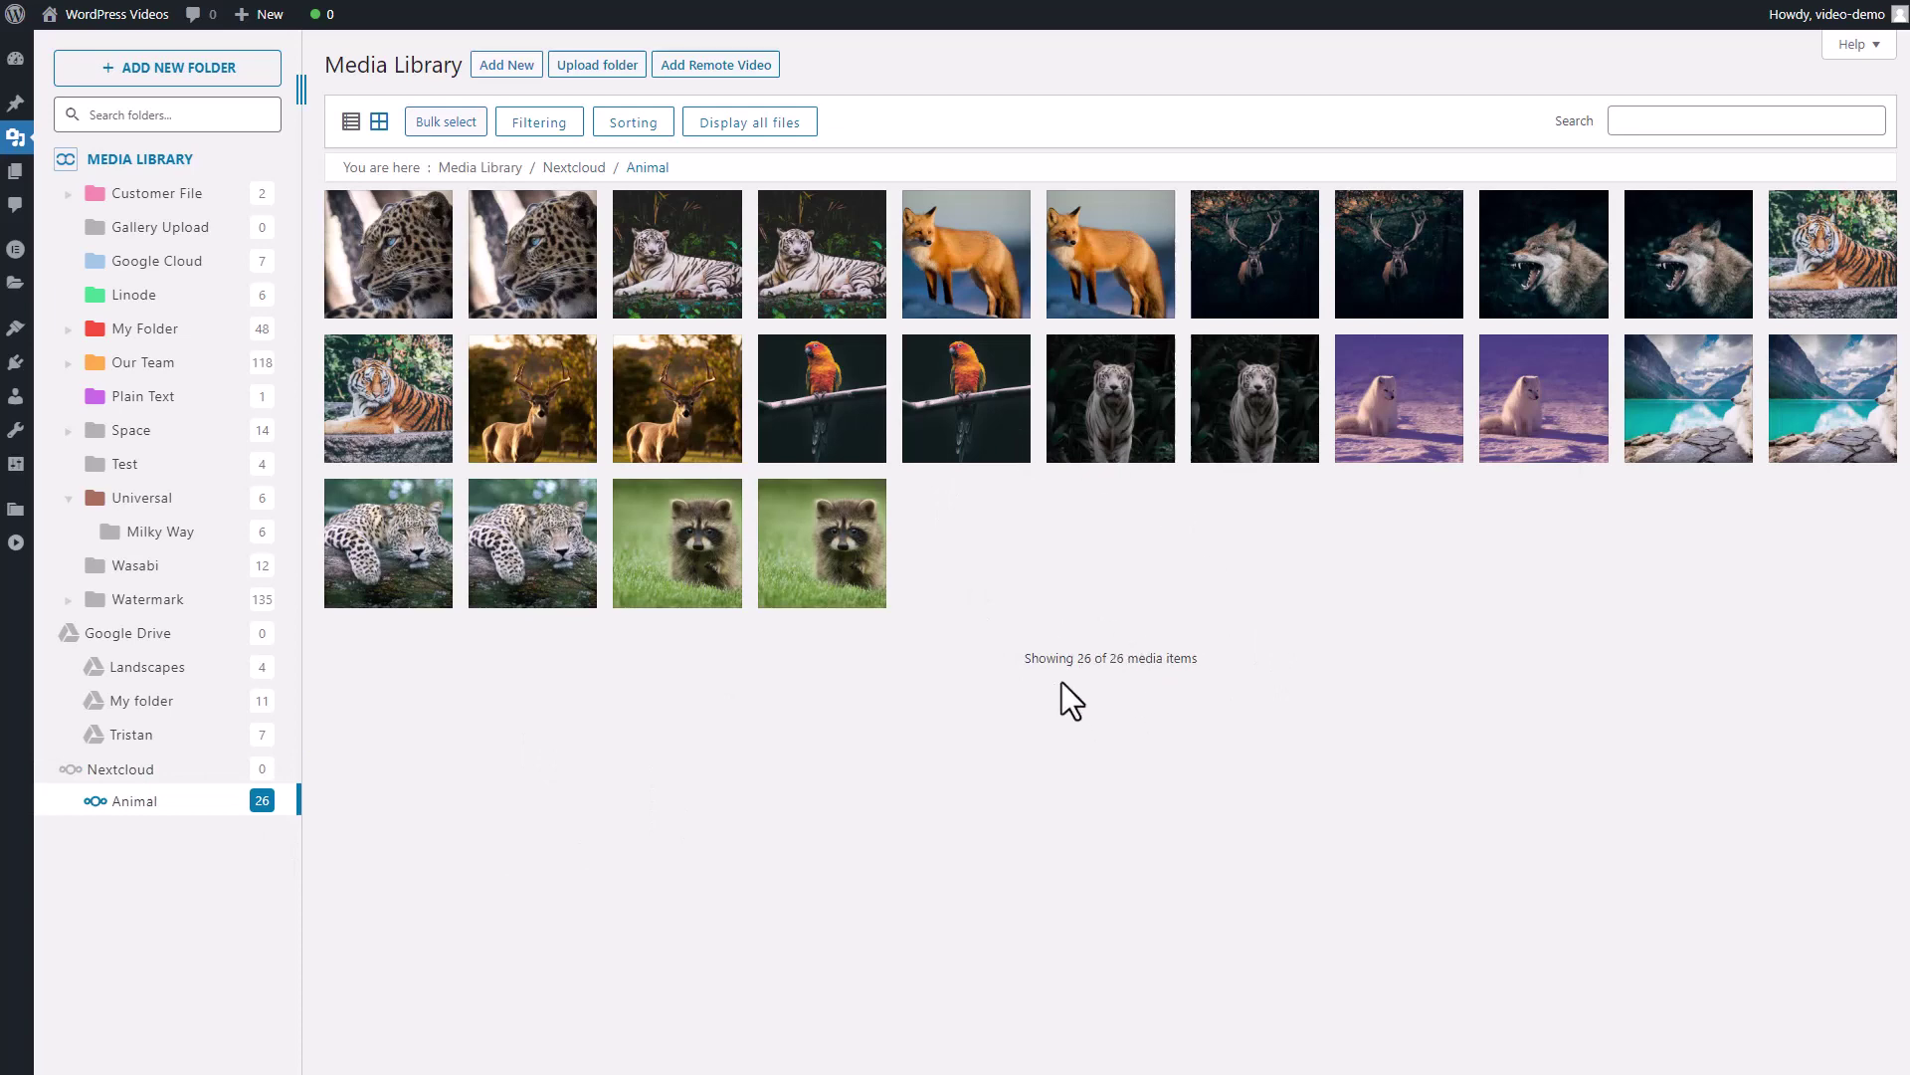
right_click(120, 772)
- Open the WP Media Folder settings page from the Settings menu to review the Nextcloud connection
left_click(15, 543)
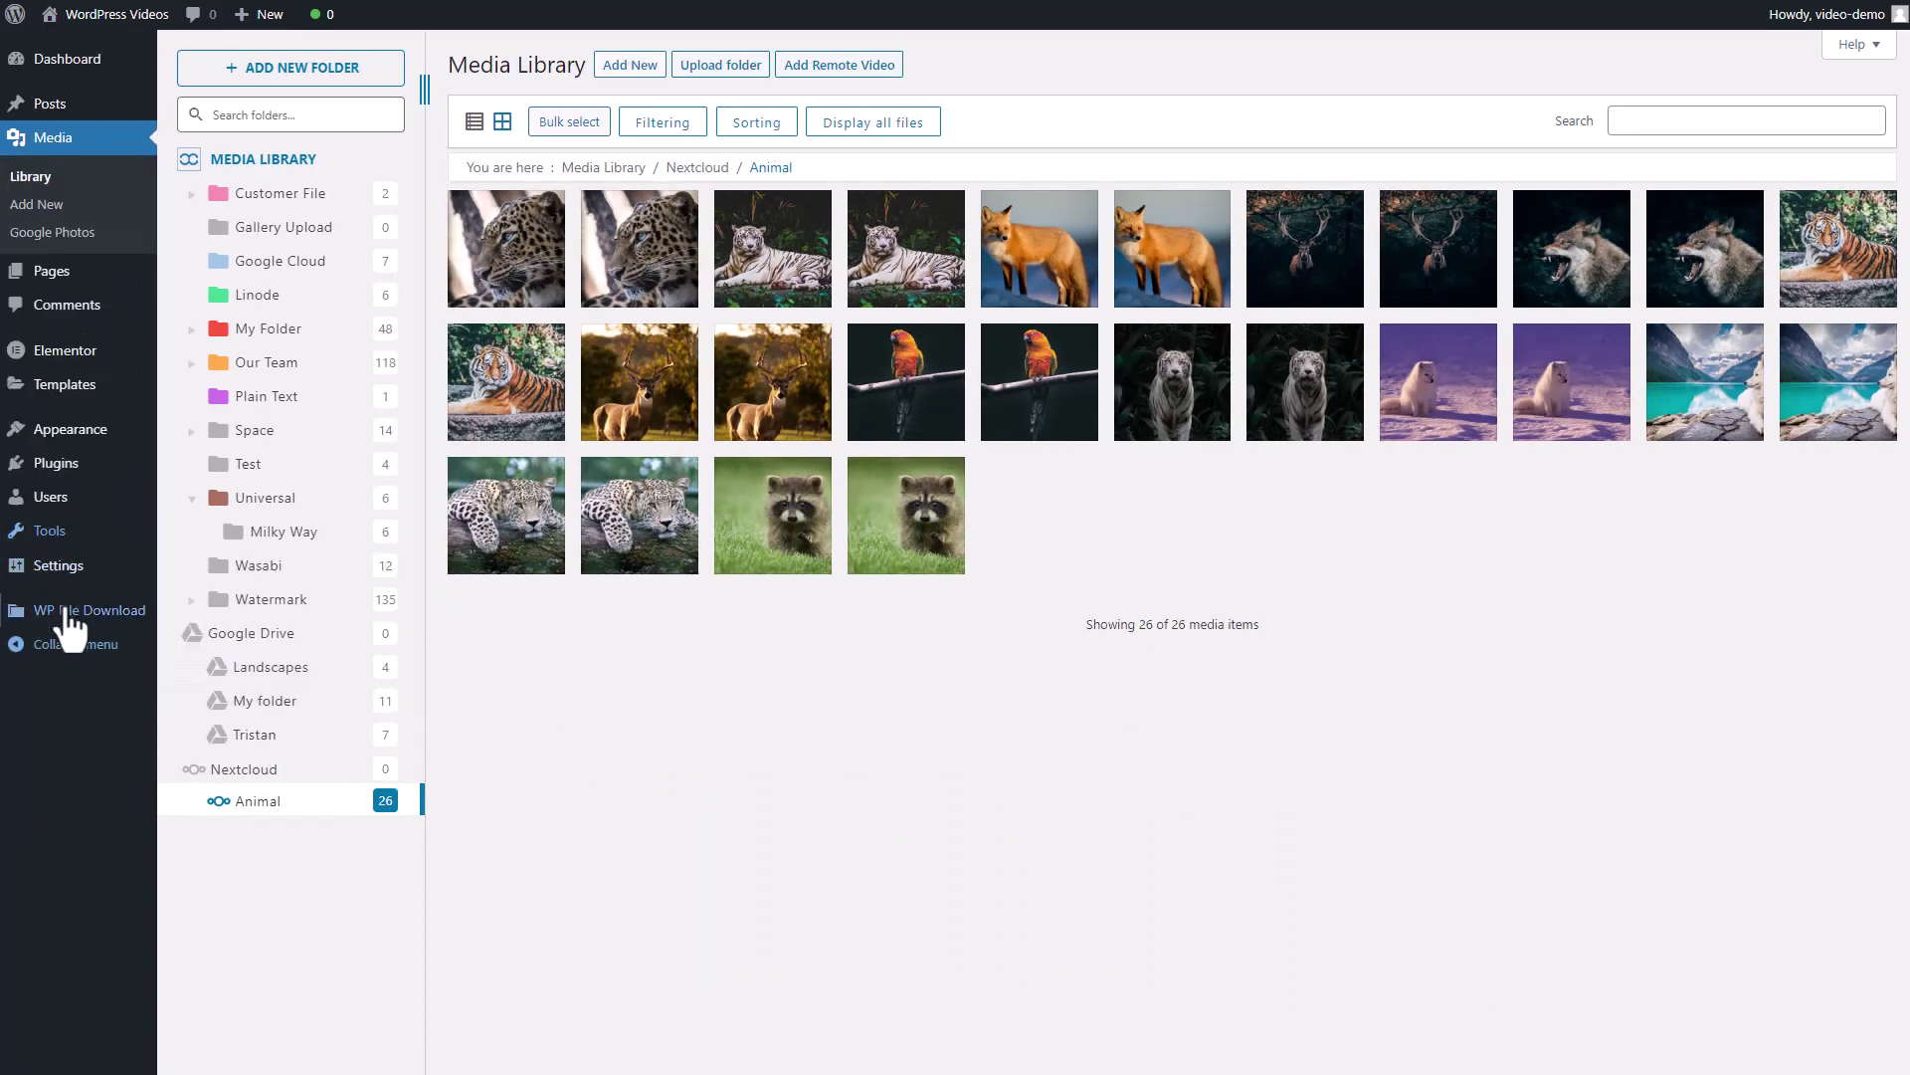
mouse_move(58, 565)
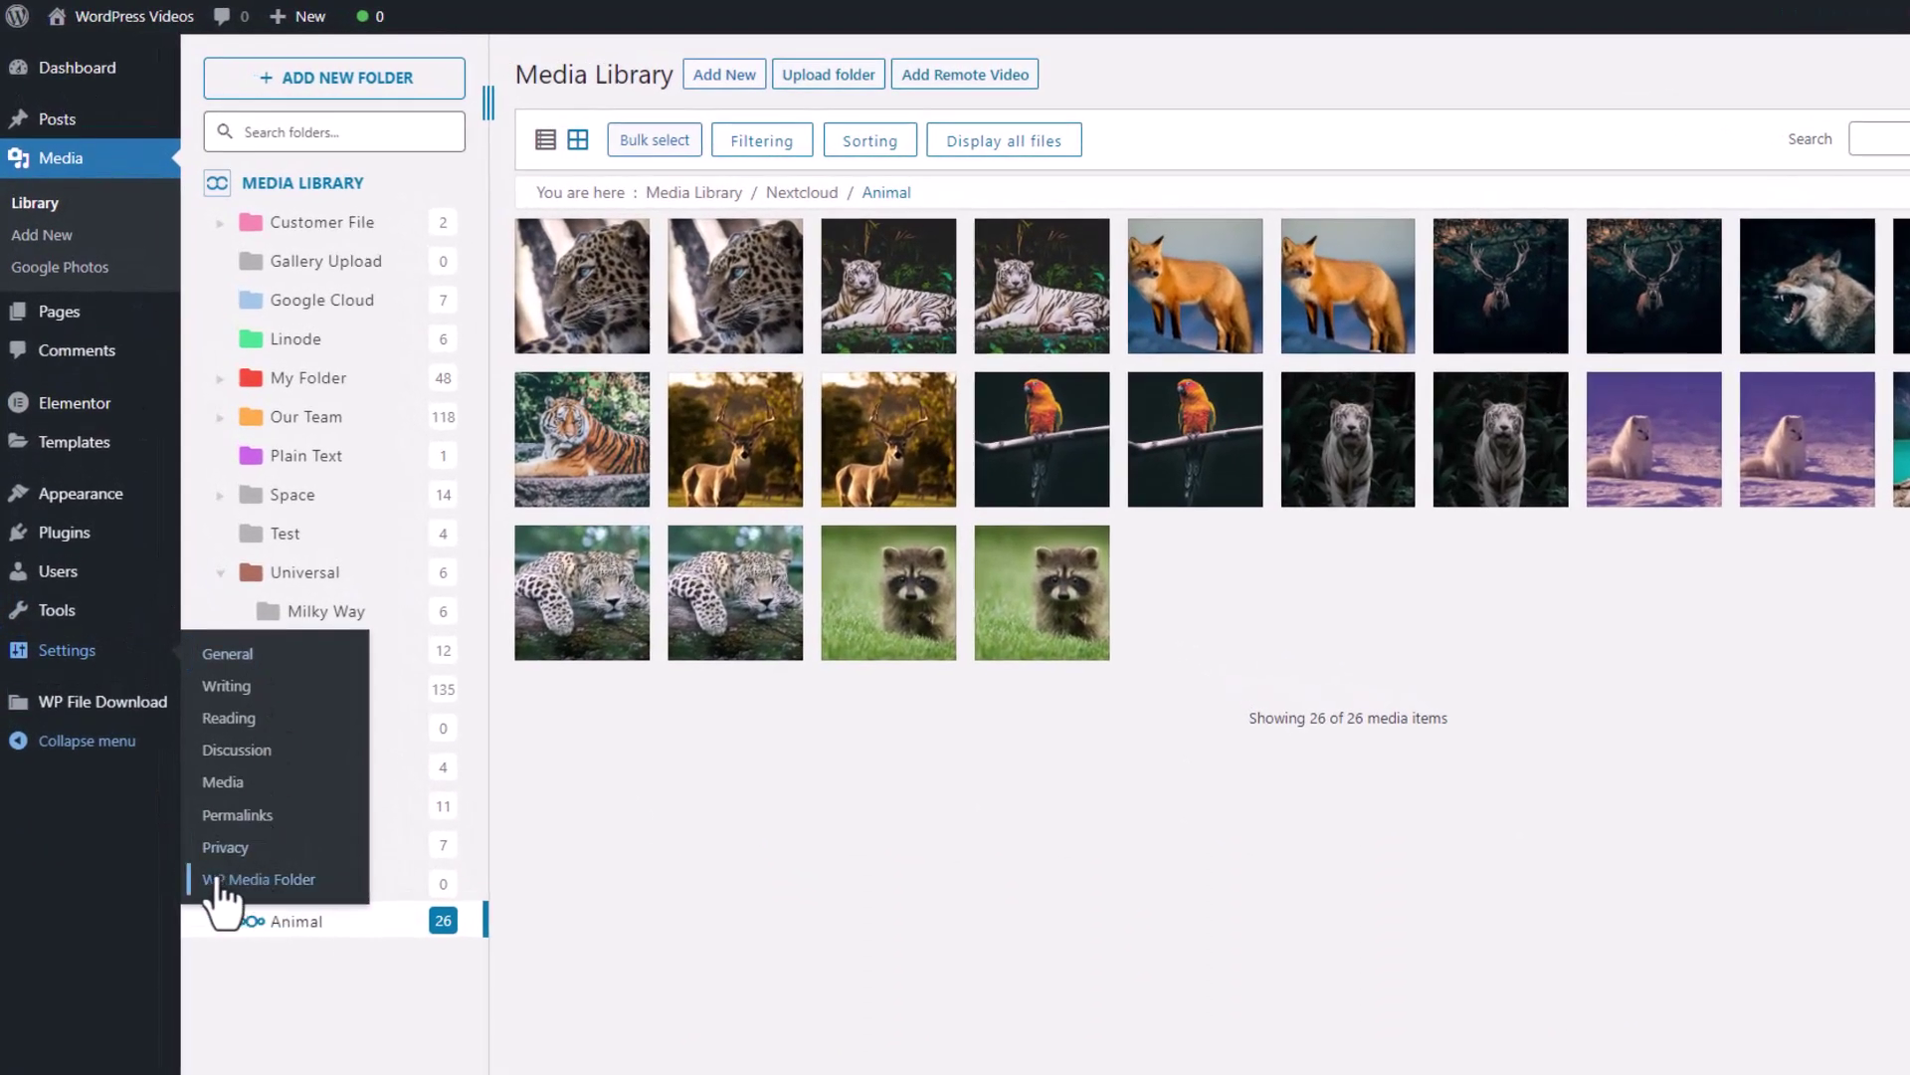
left_click(217, 879)
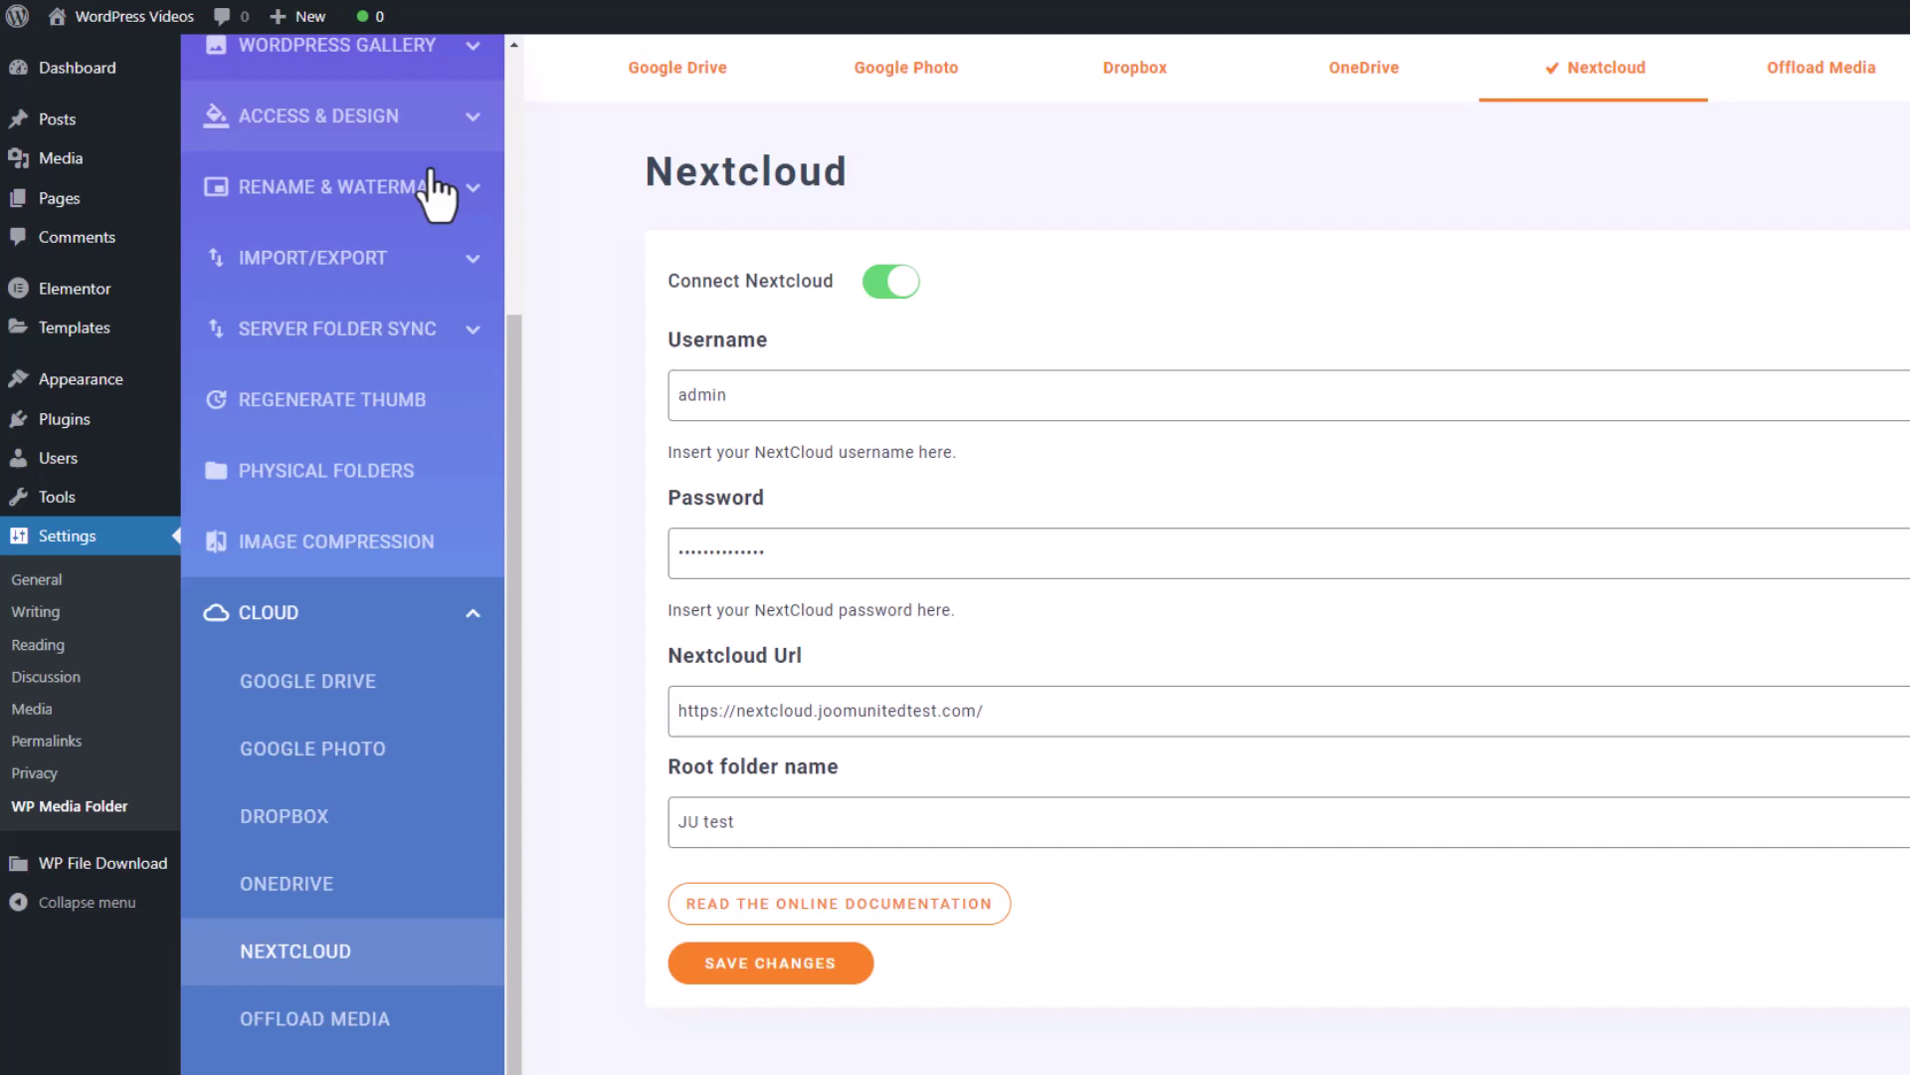
scroll(288, 328, "up", 4)
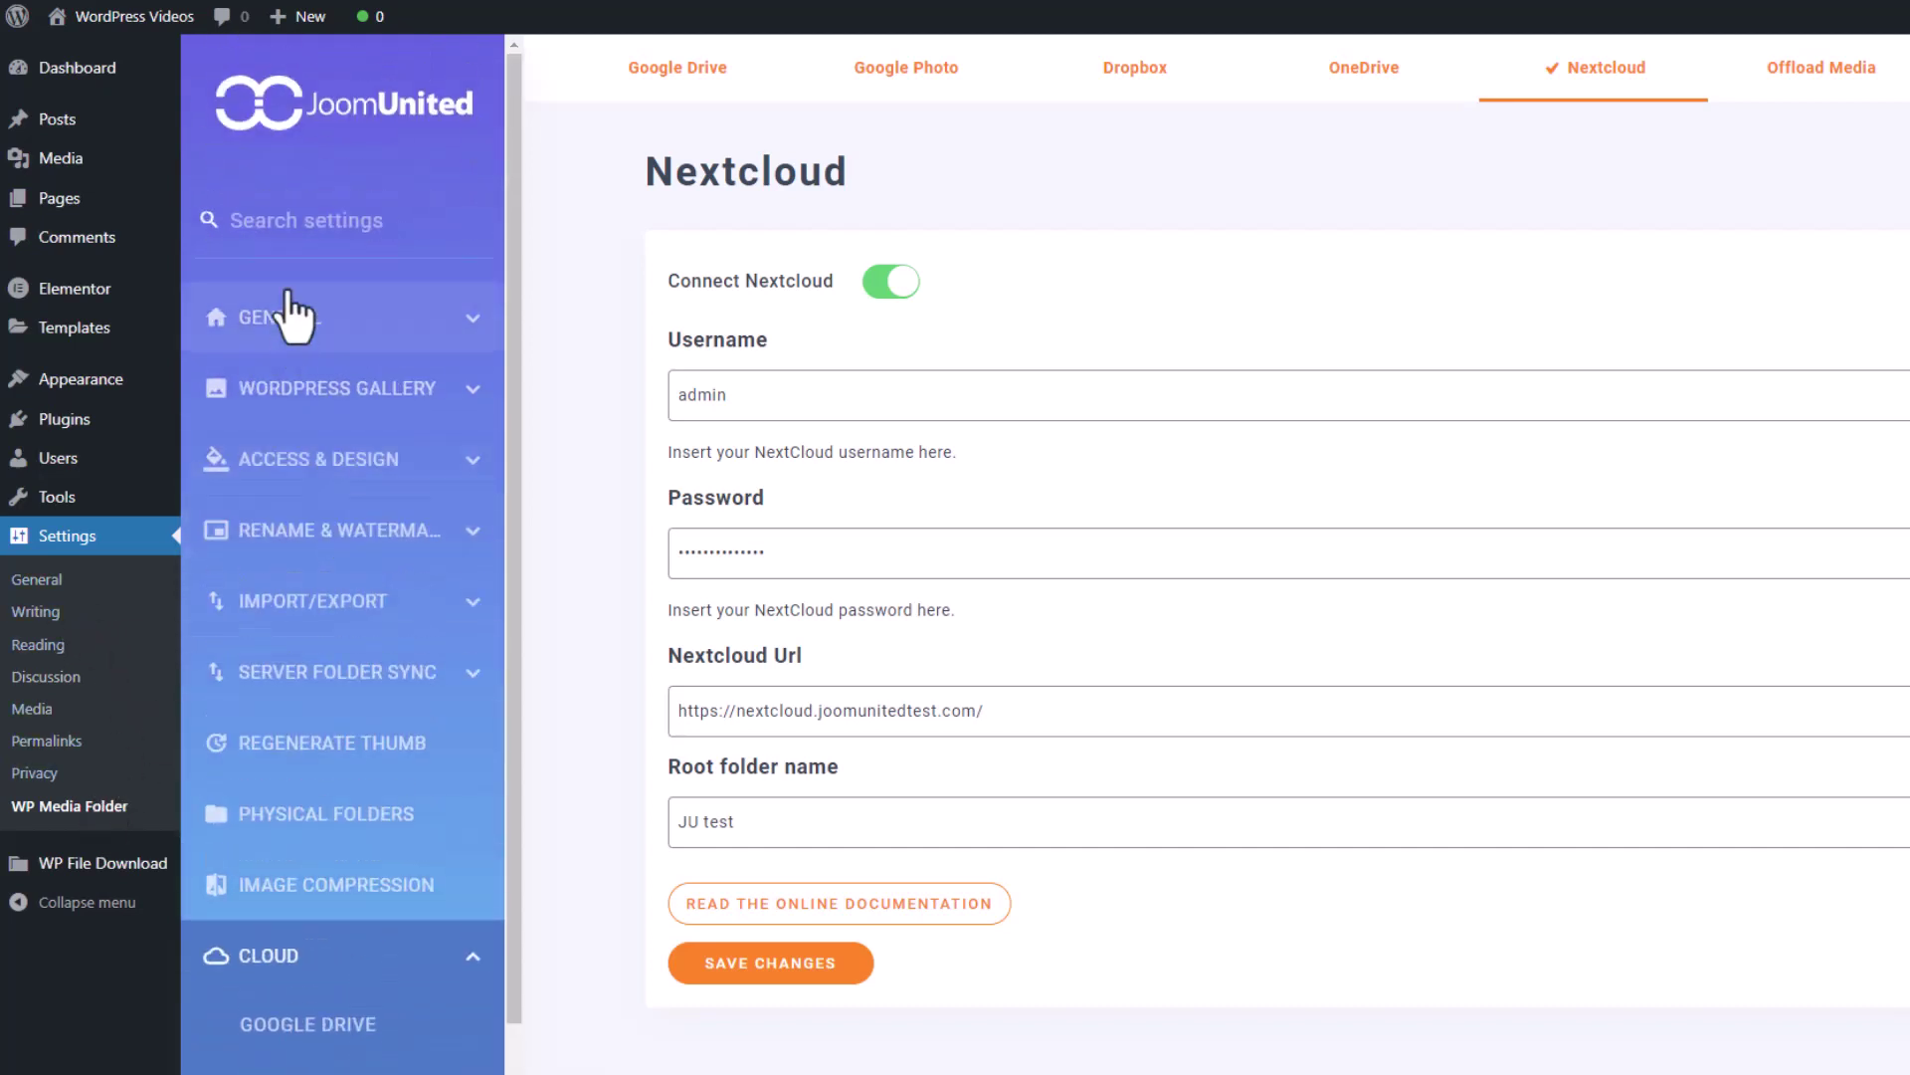
scroll(293, 317, "down", 4)
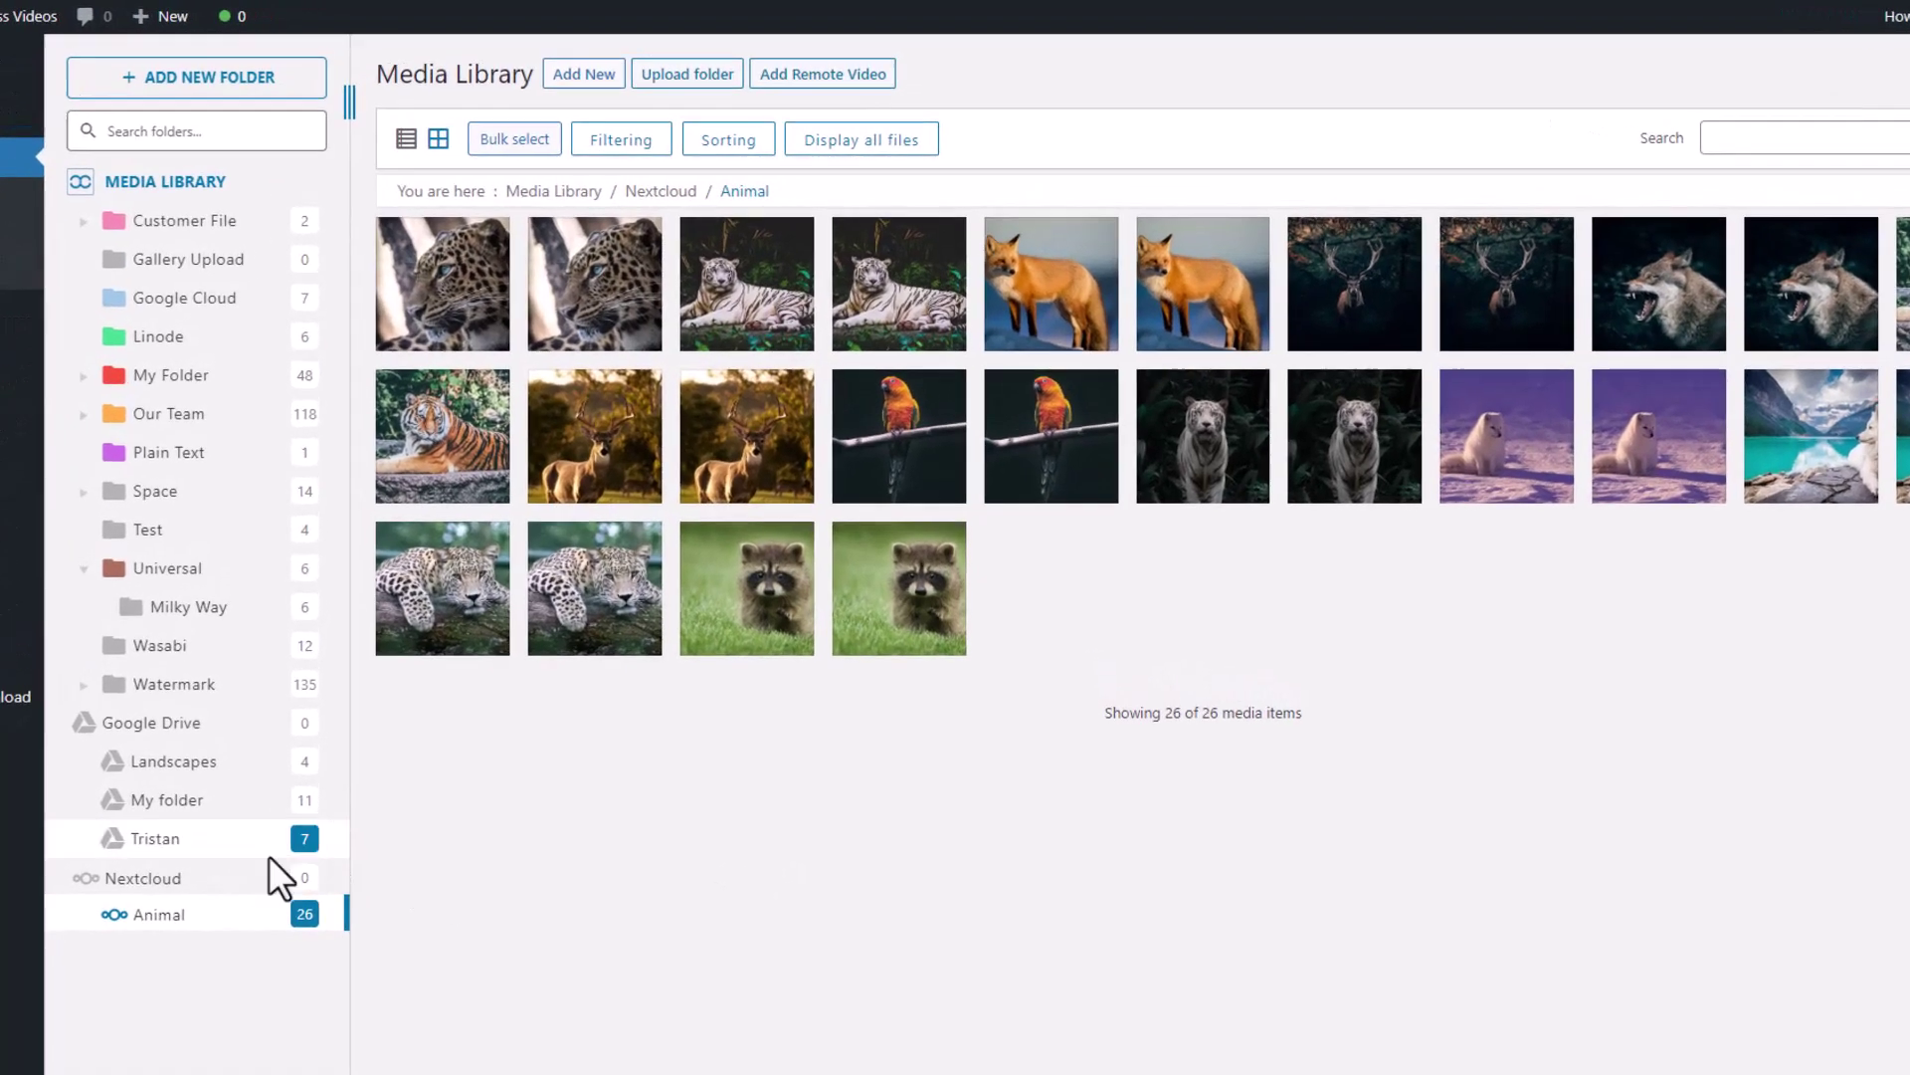
- Create a subfolder named 'New folder' inside Animal, dismiss the extra dialog, and expand Animal
right_click(175, 923)
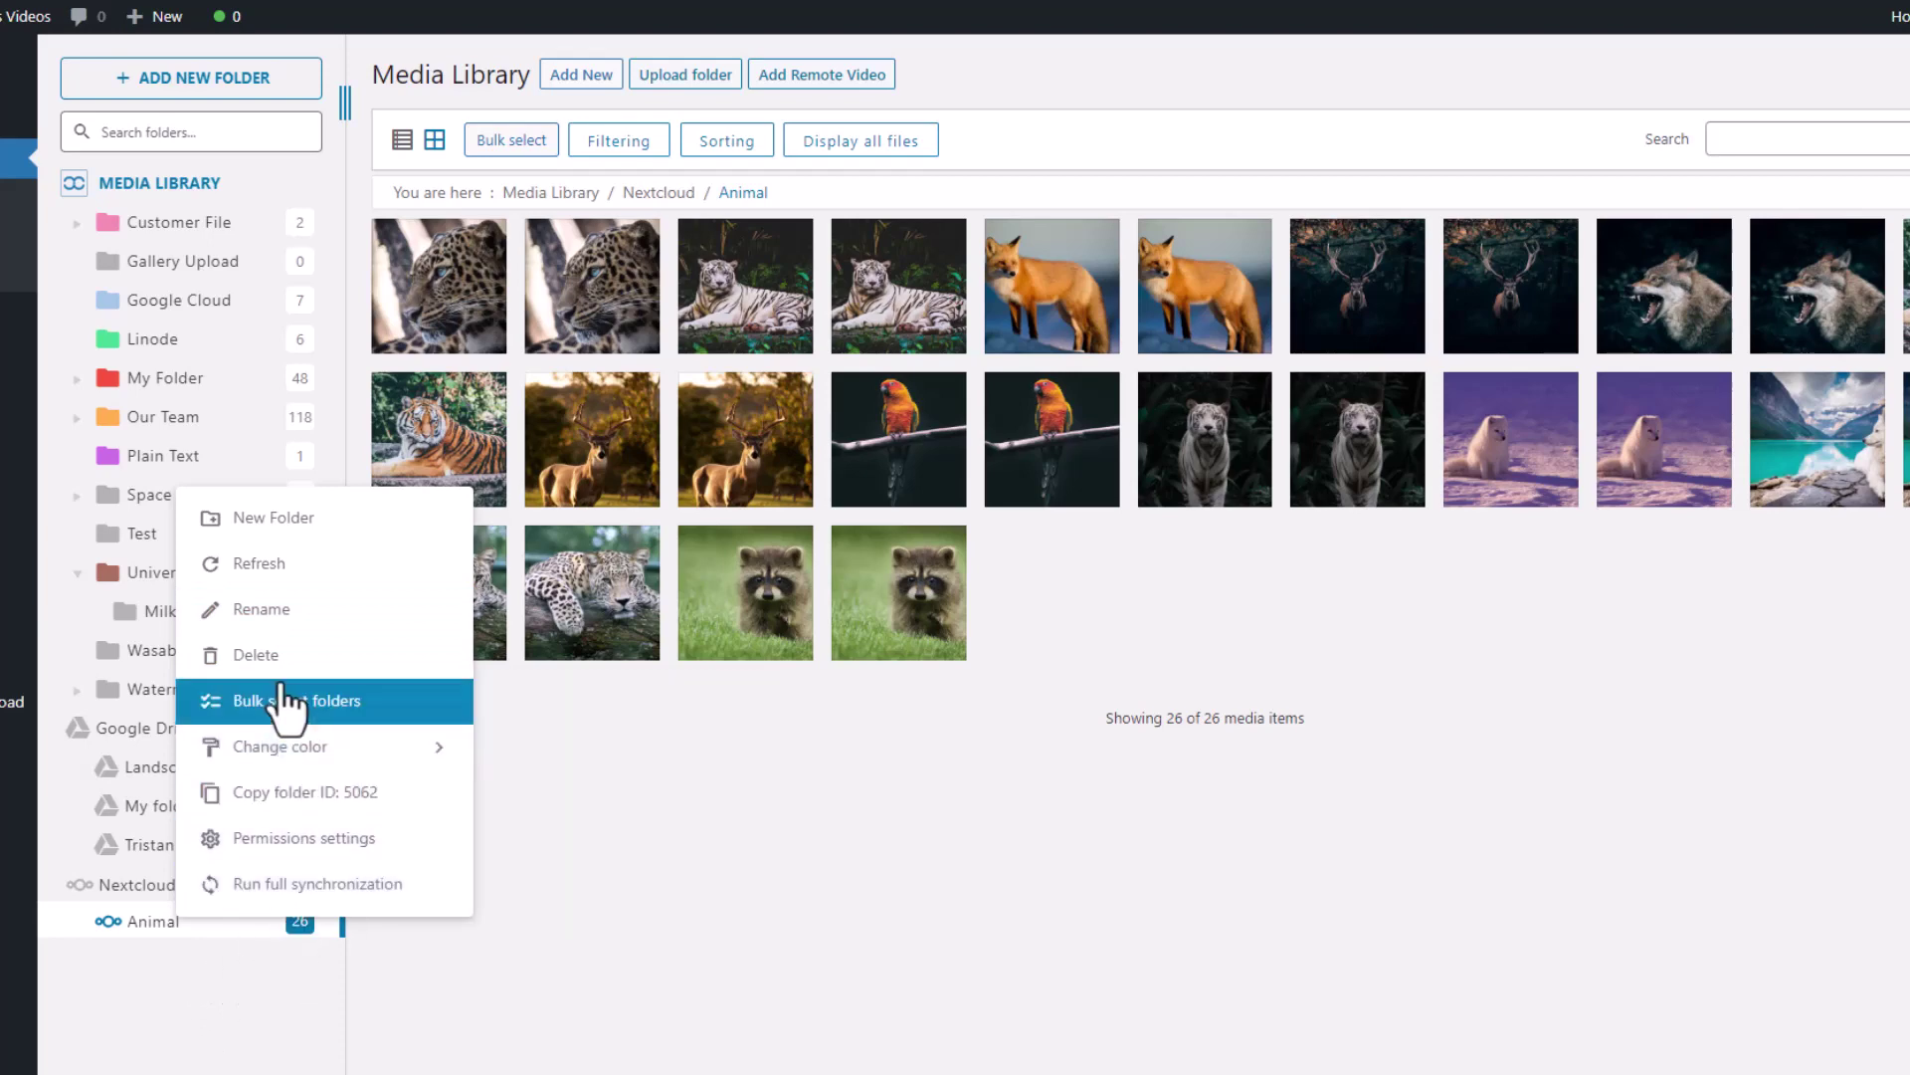
left_click(294, 519)
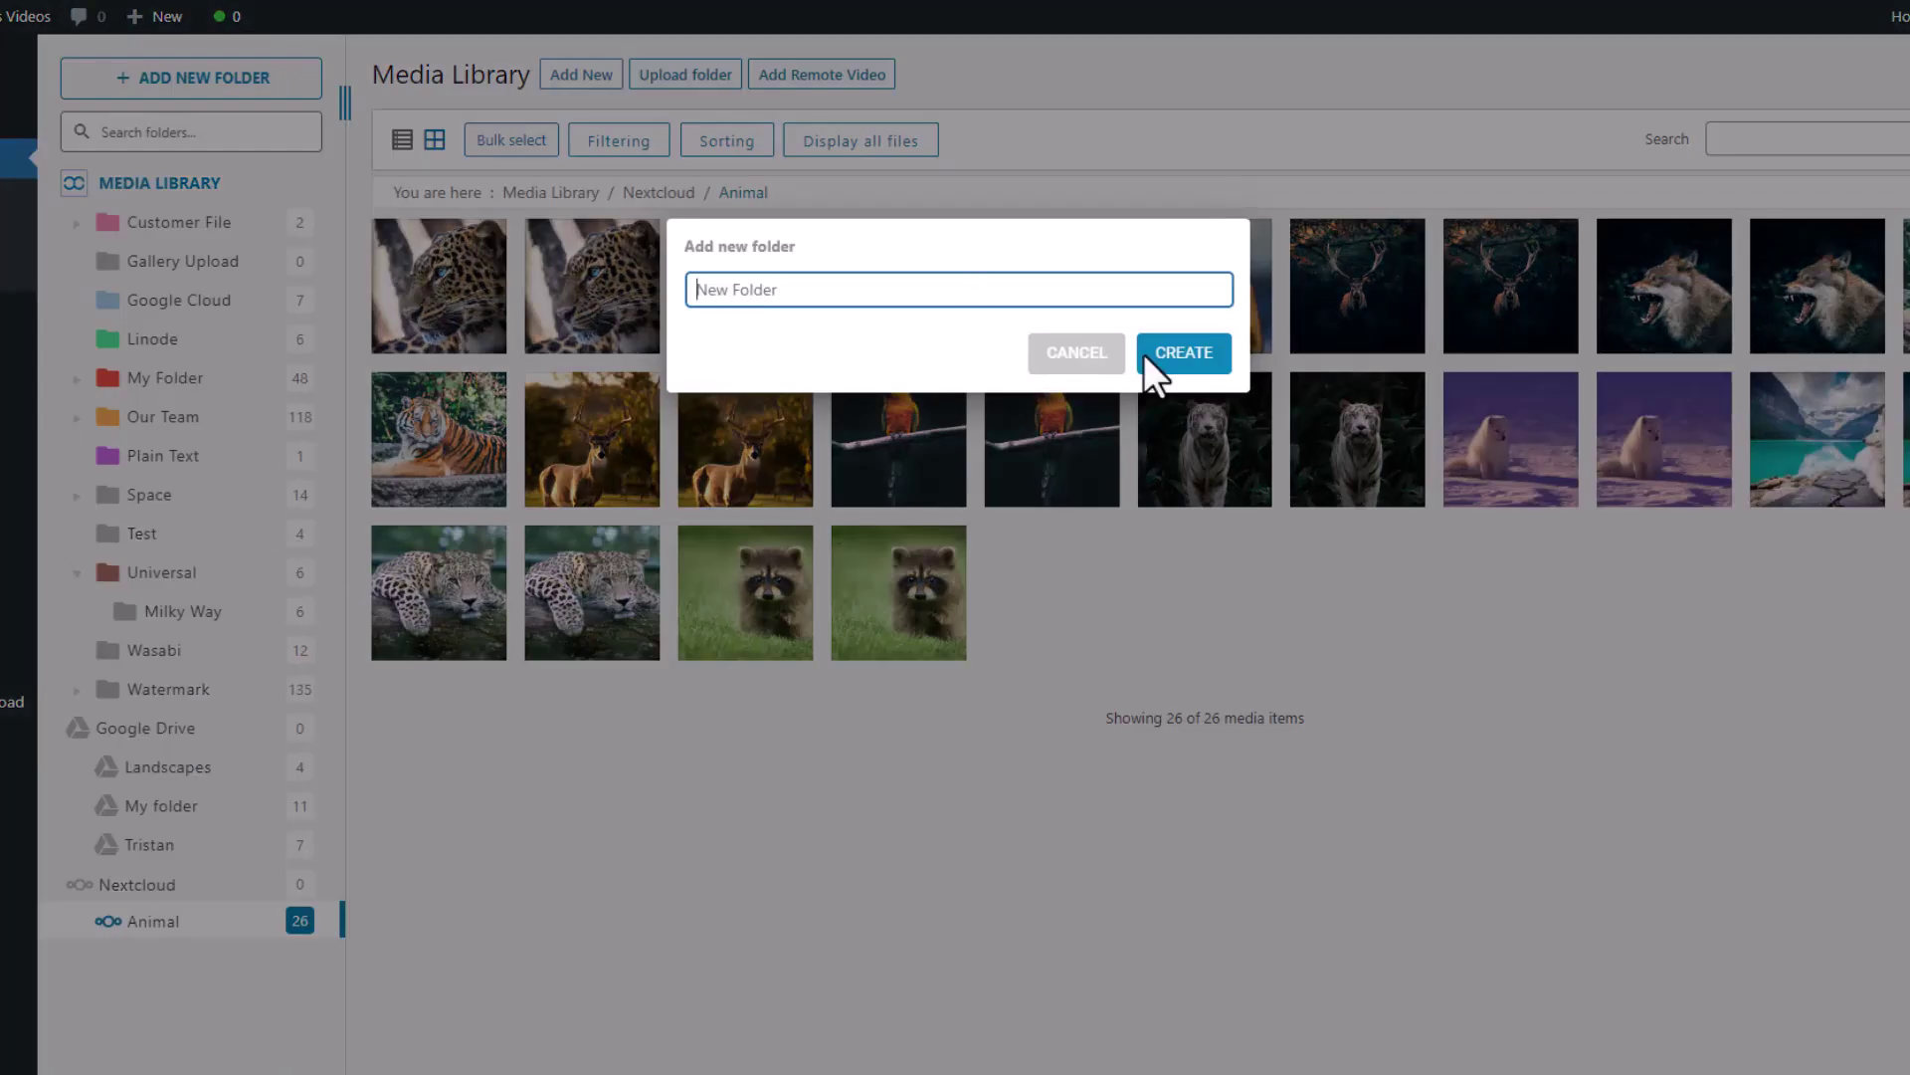
left_click(1199, 356)
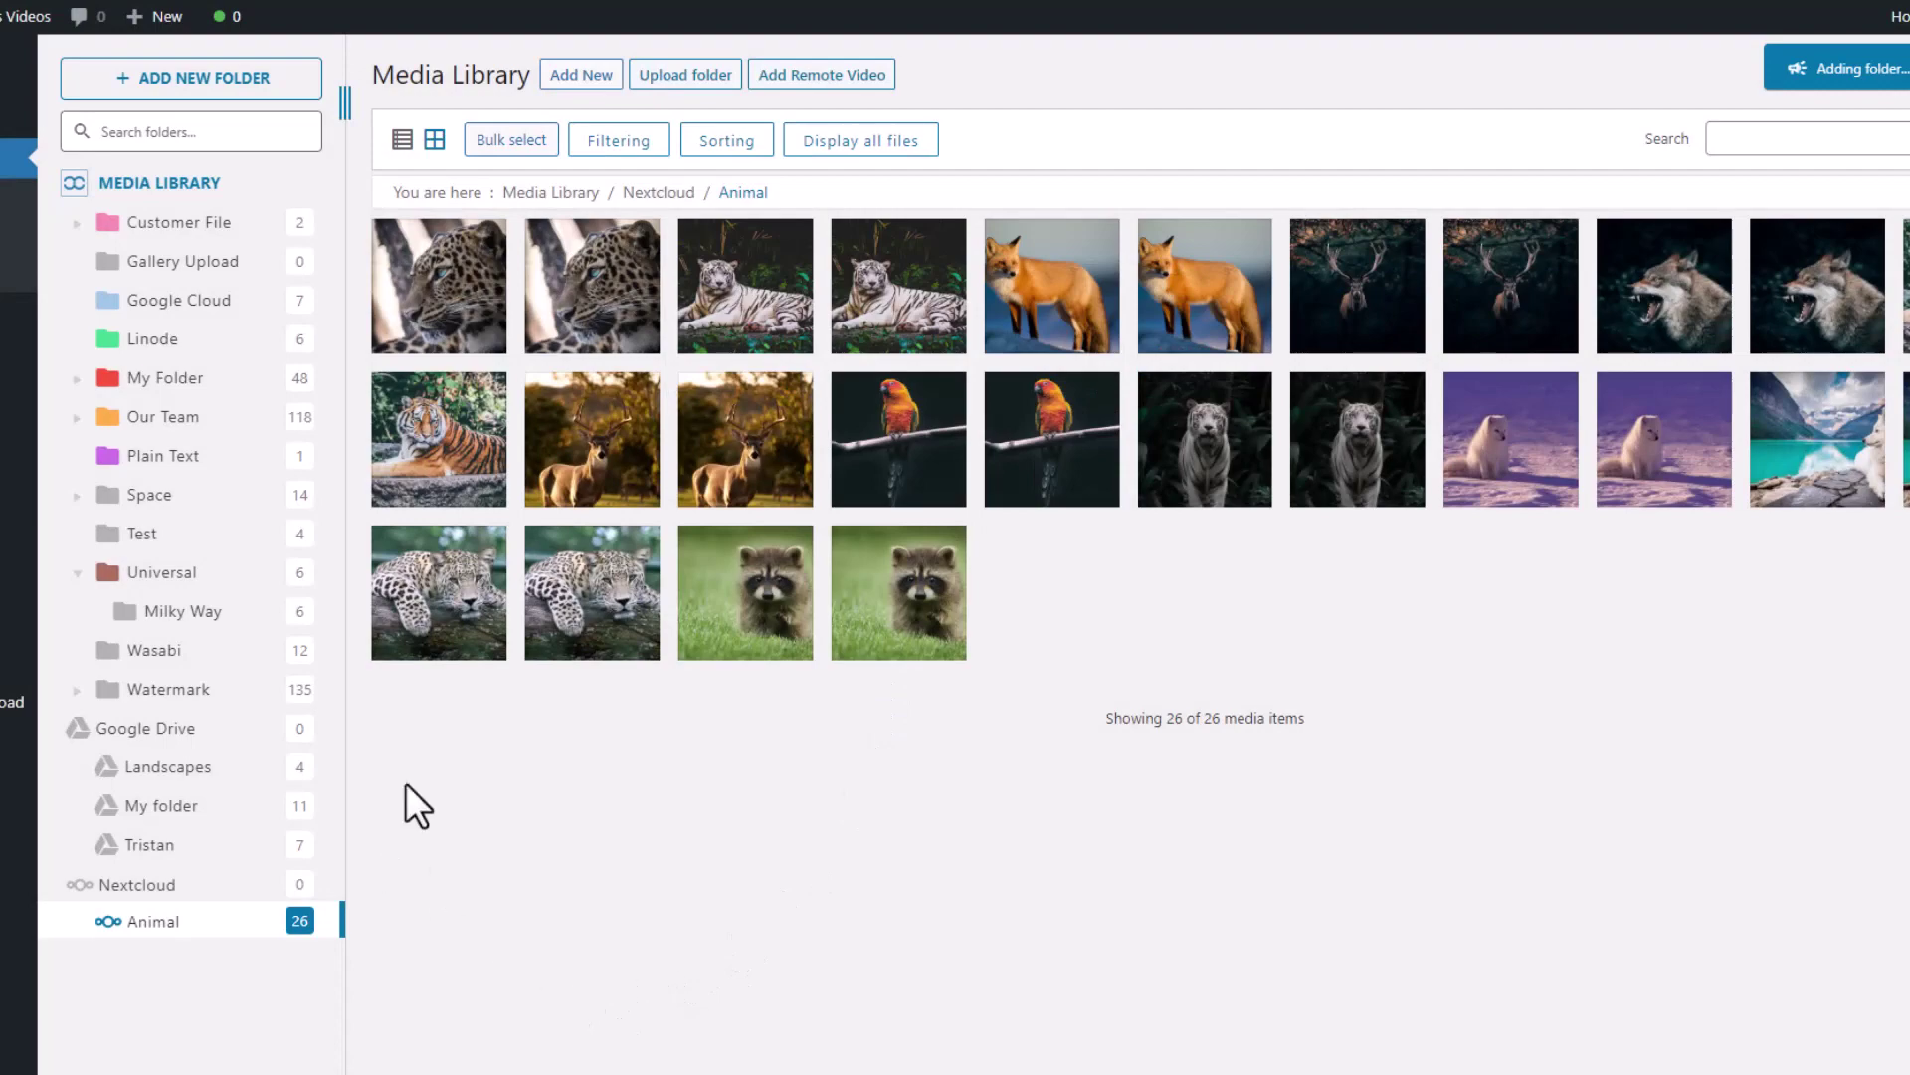
left_click(184, 87)
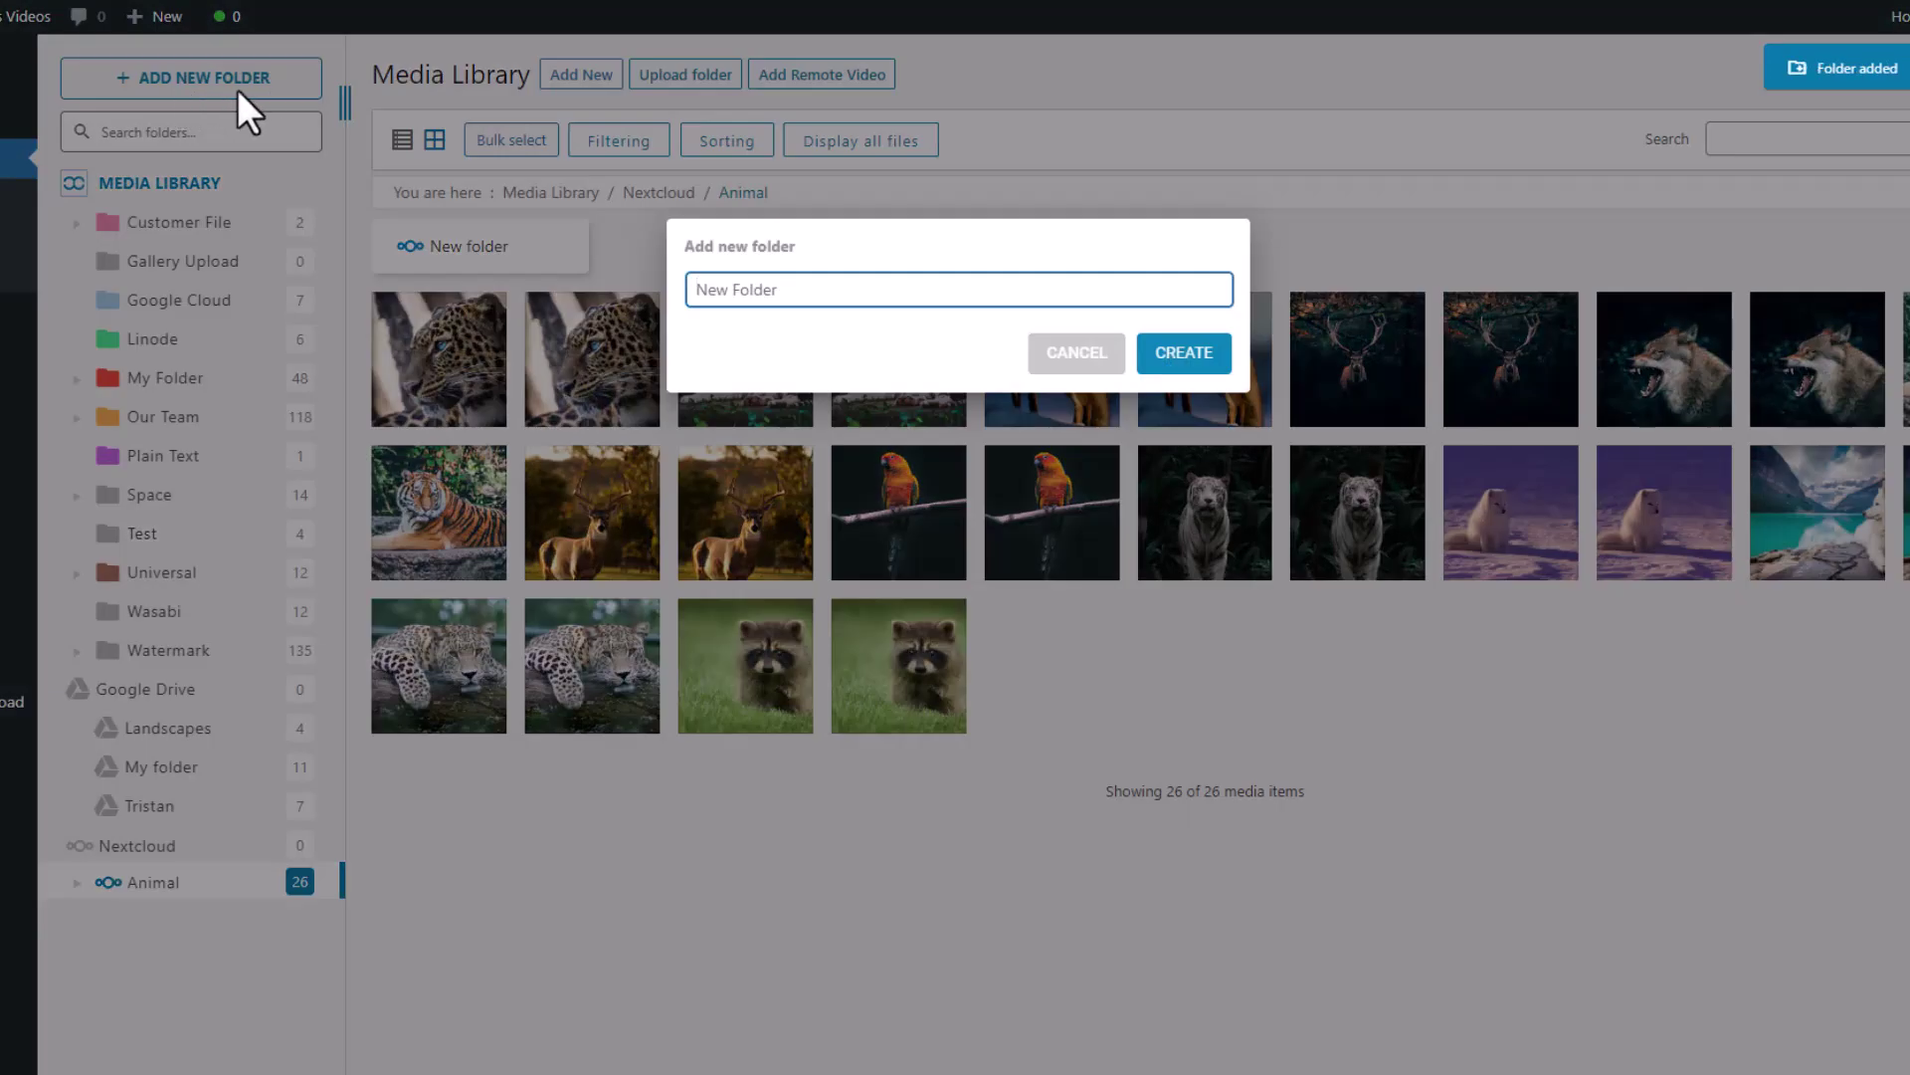
left_click(1070, 358)
left_click(77, 882)
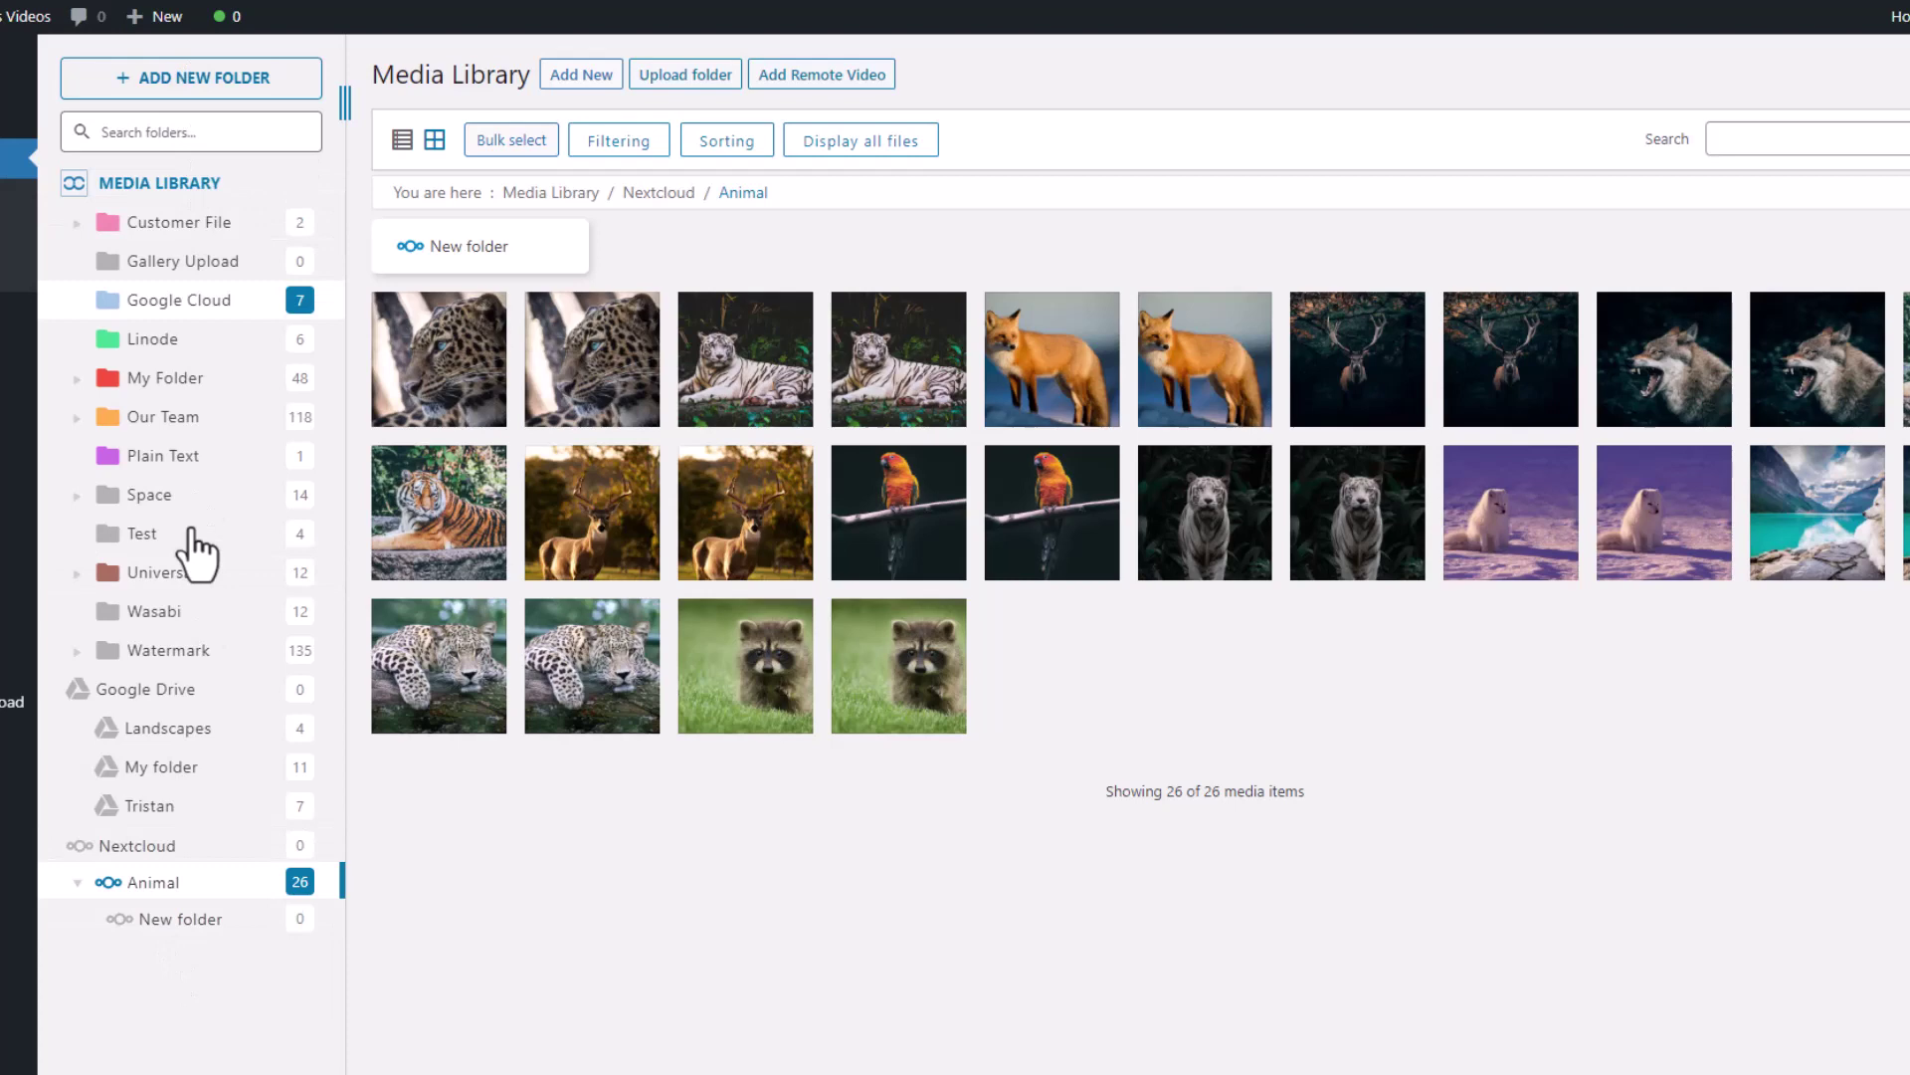
- Drag New folder from Animal to directly under Nextcloud and open it, showing no items
left_click_drag(152, 929, 150, 847)
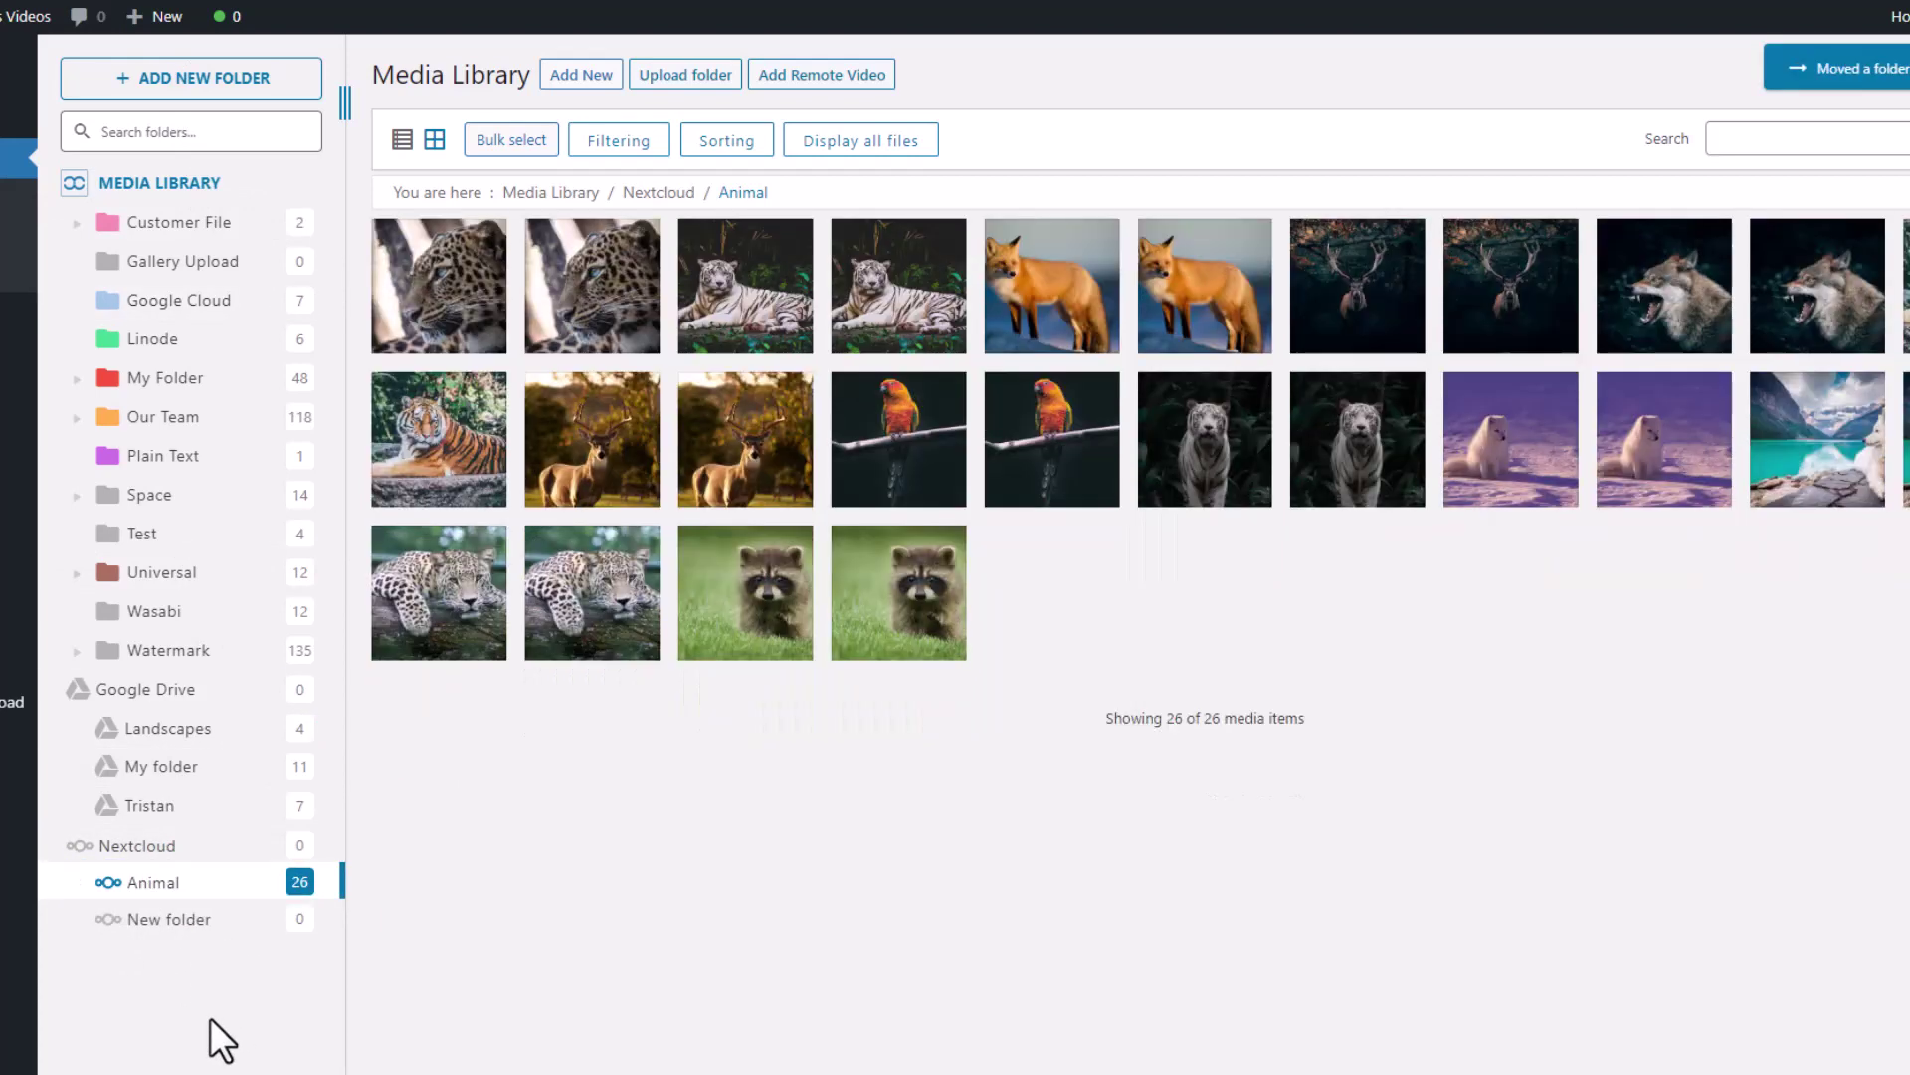
left_click(164, 921)
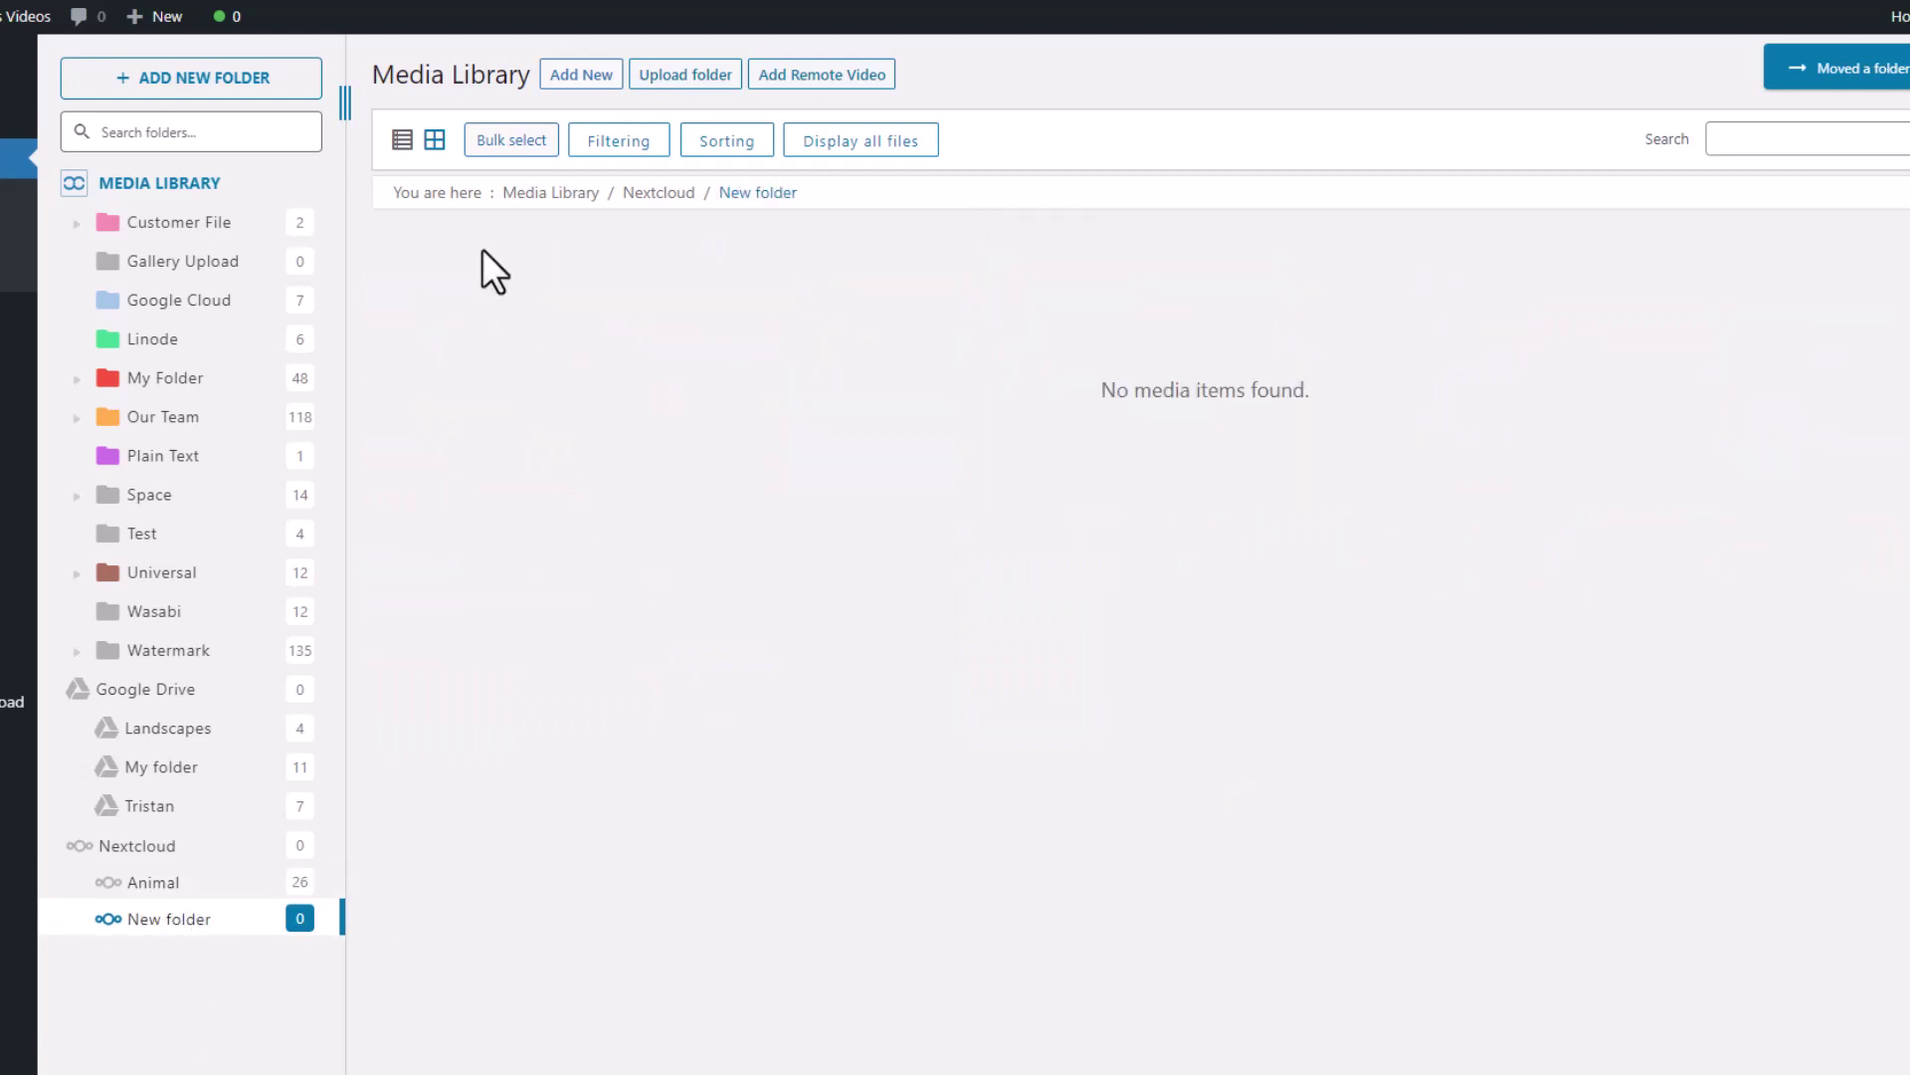
- Upload Flower.pjeg from A Media Folder into the Nextcloud New folder via Add New
left_click(603, 82)
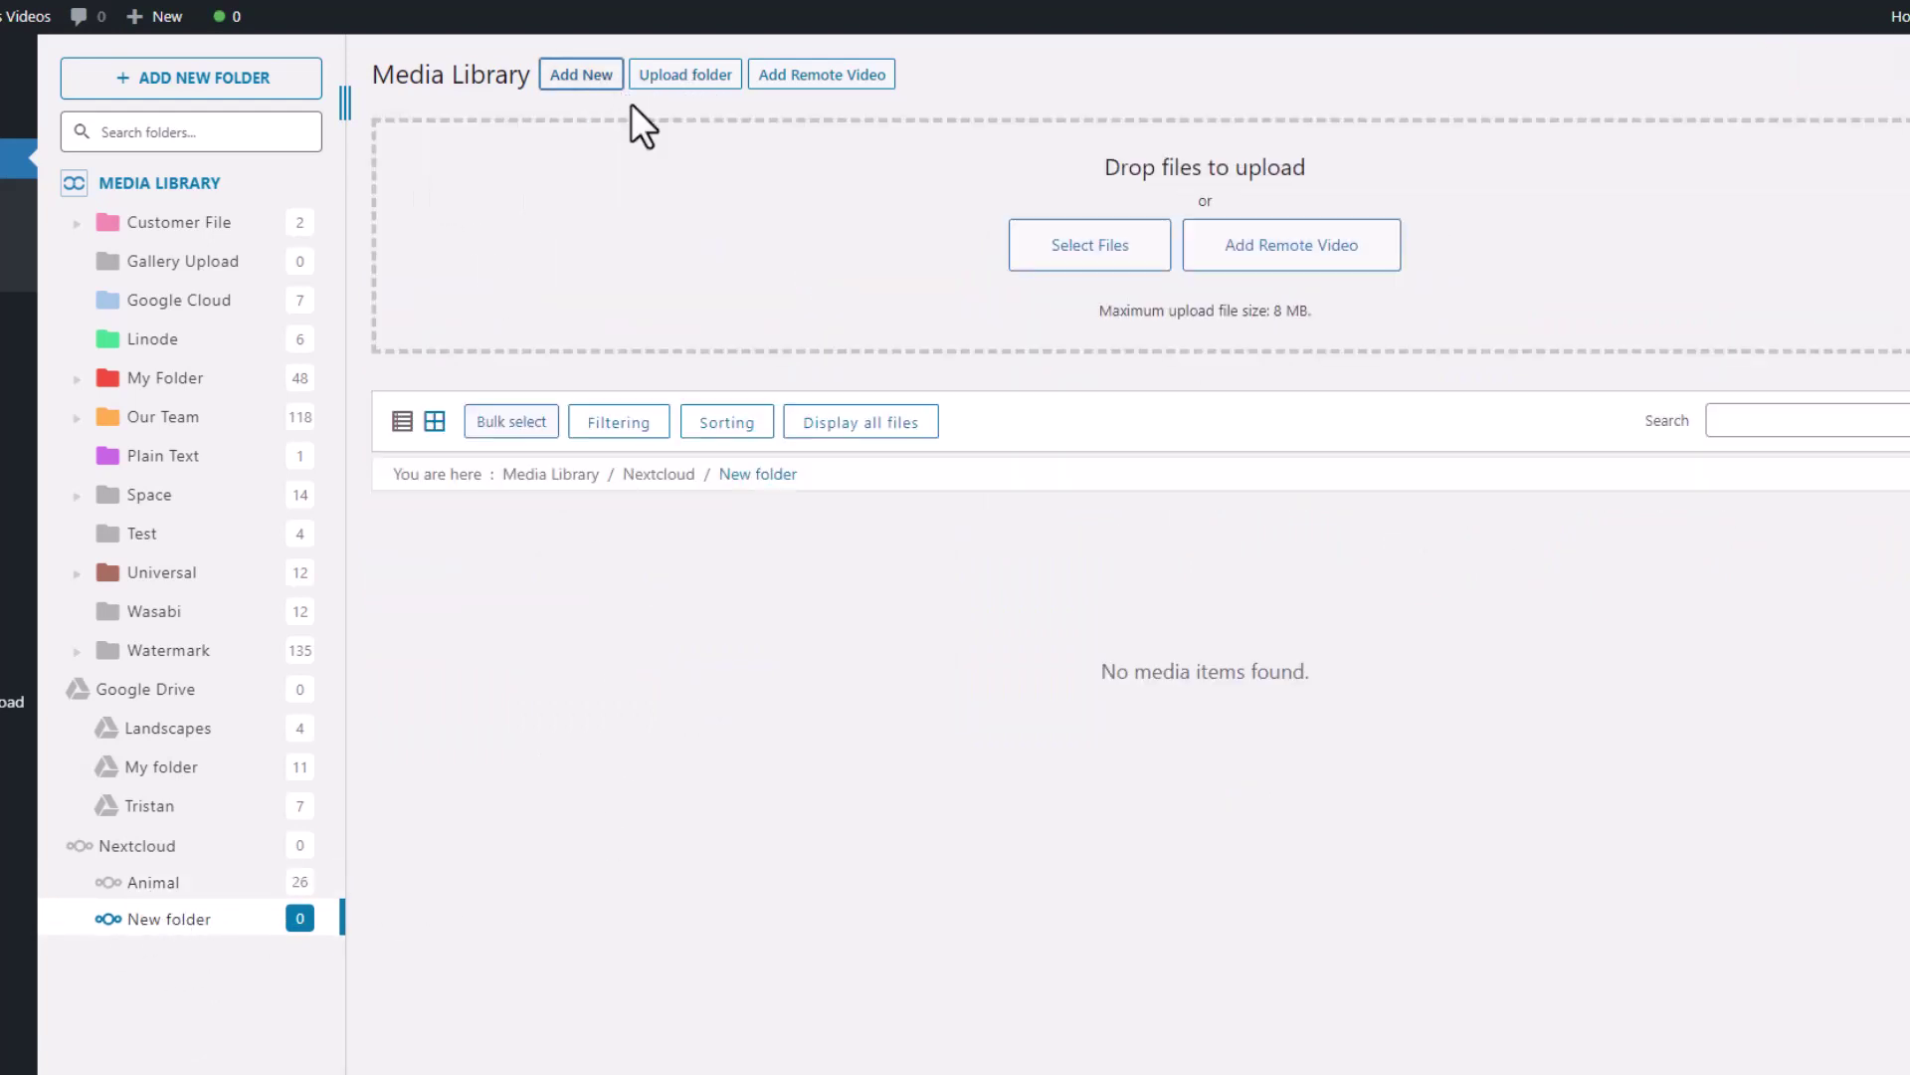
left_click(1057, 255)
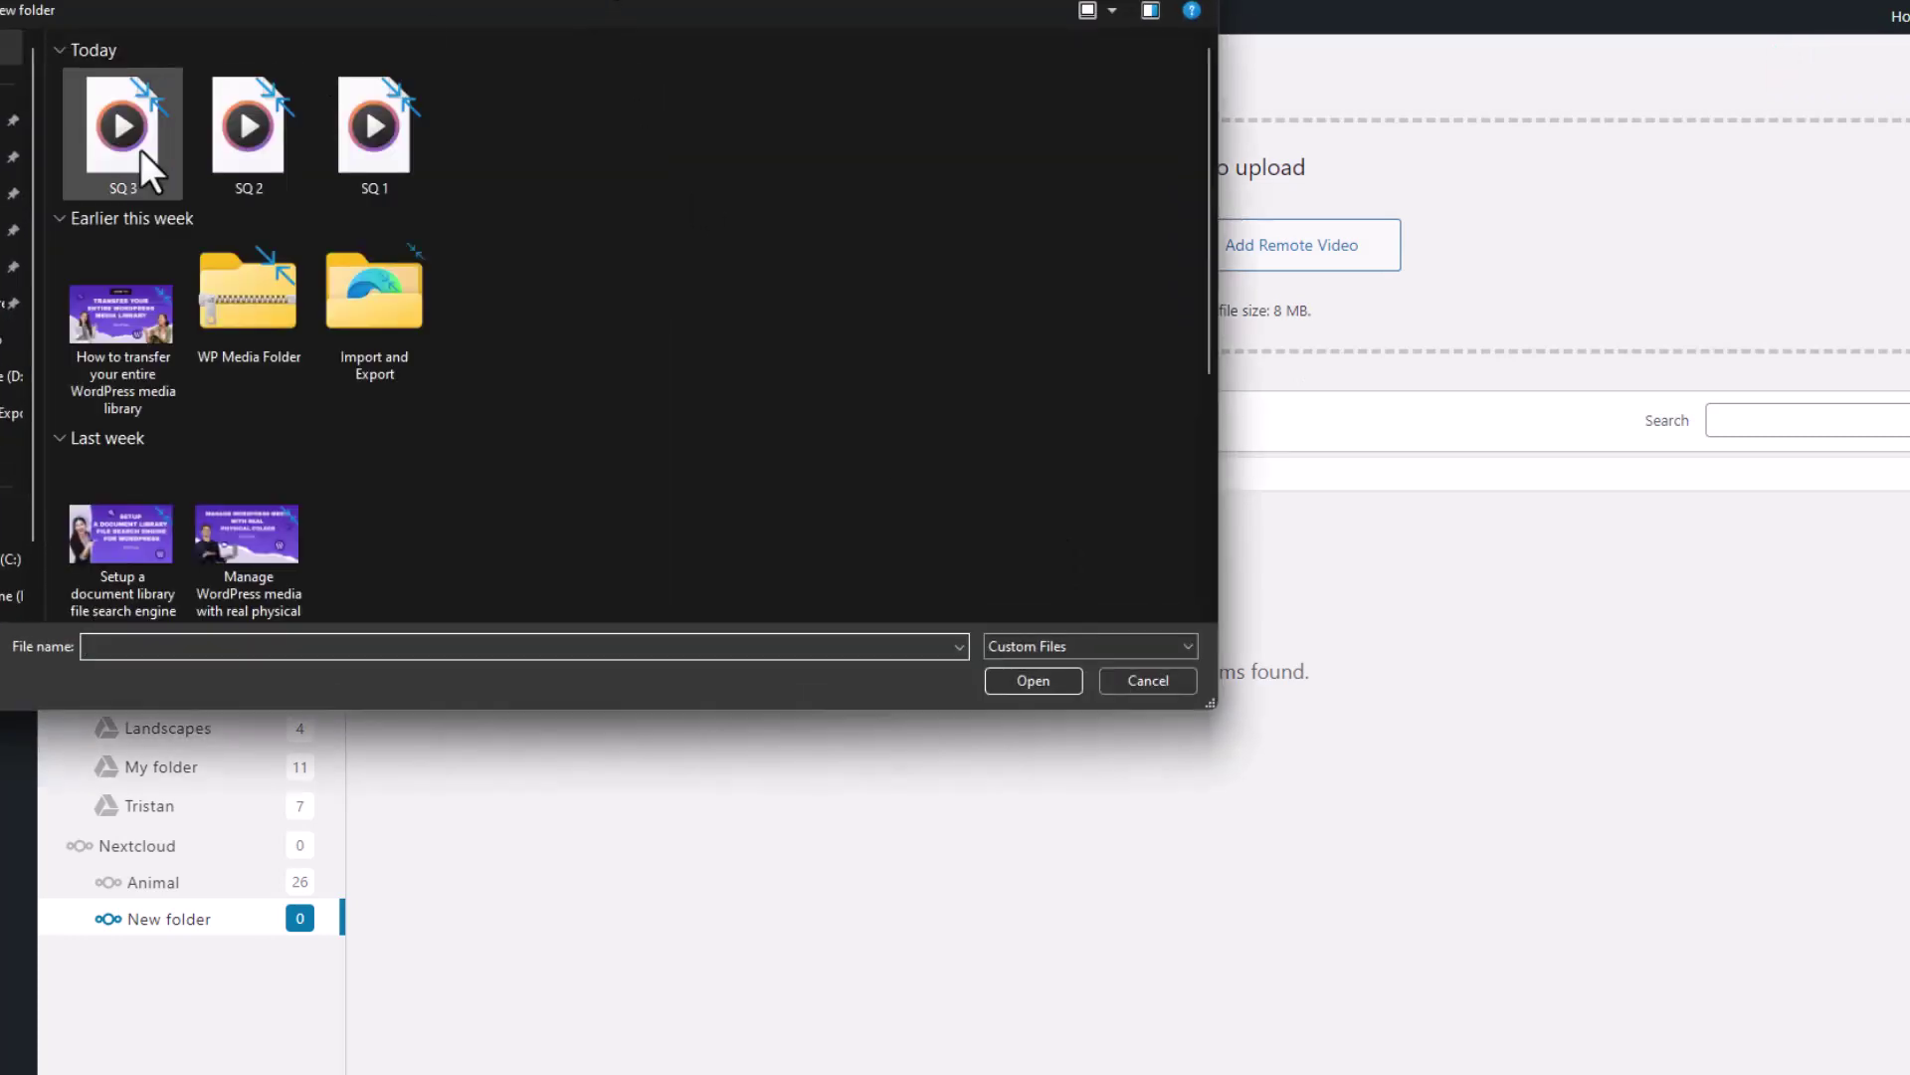
left_click(12, 304)
double_click(124, 147)
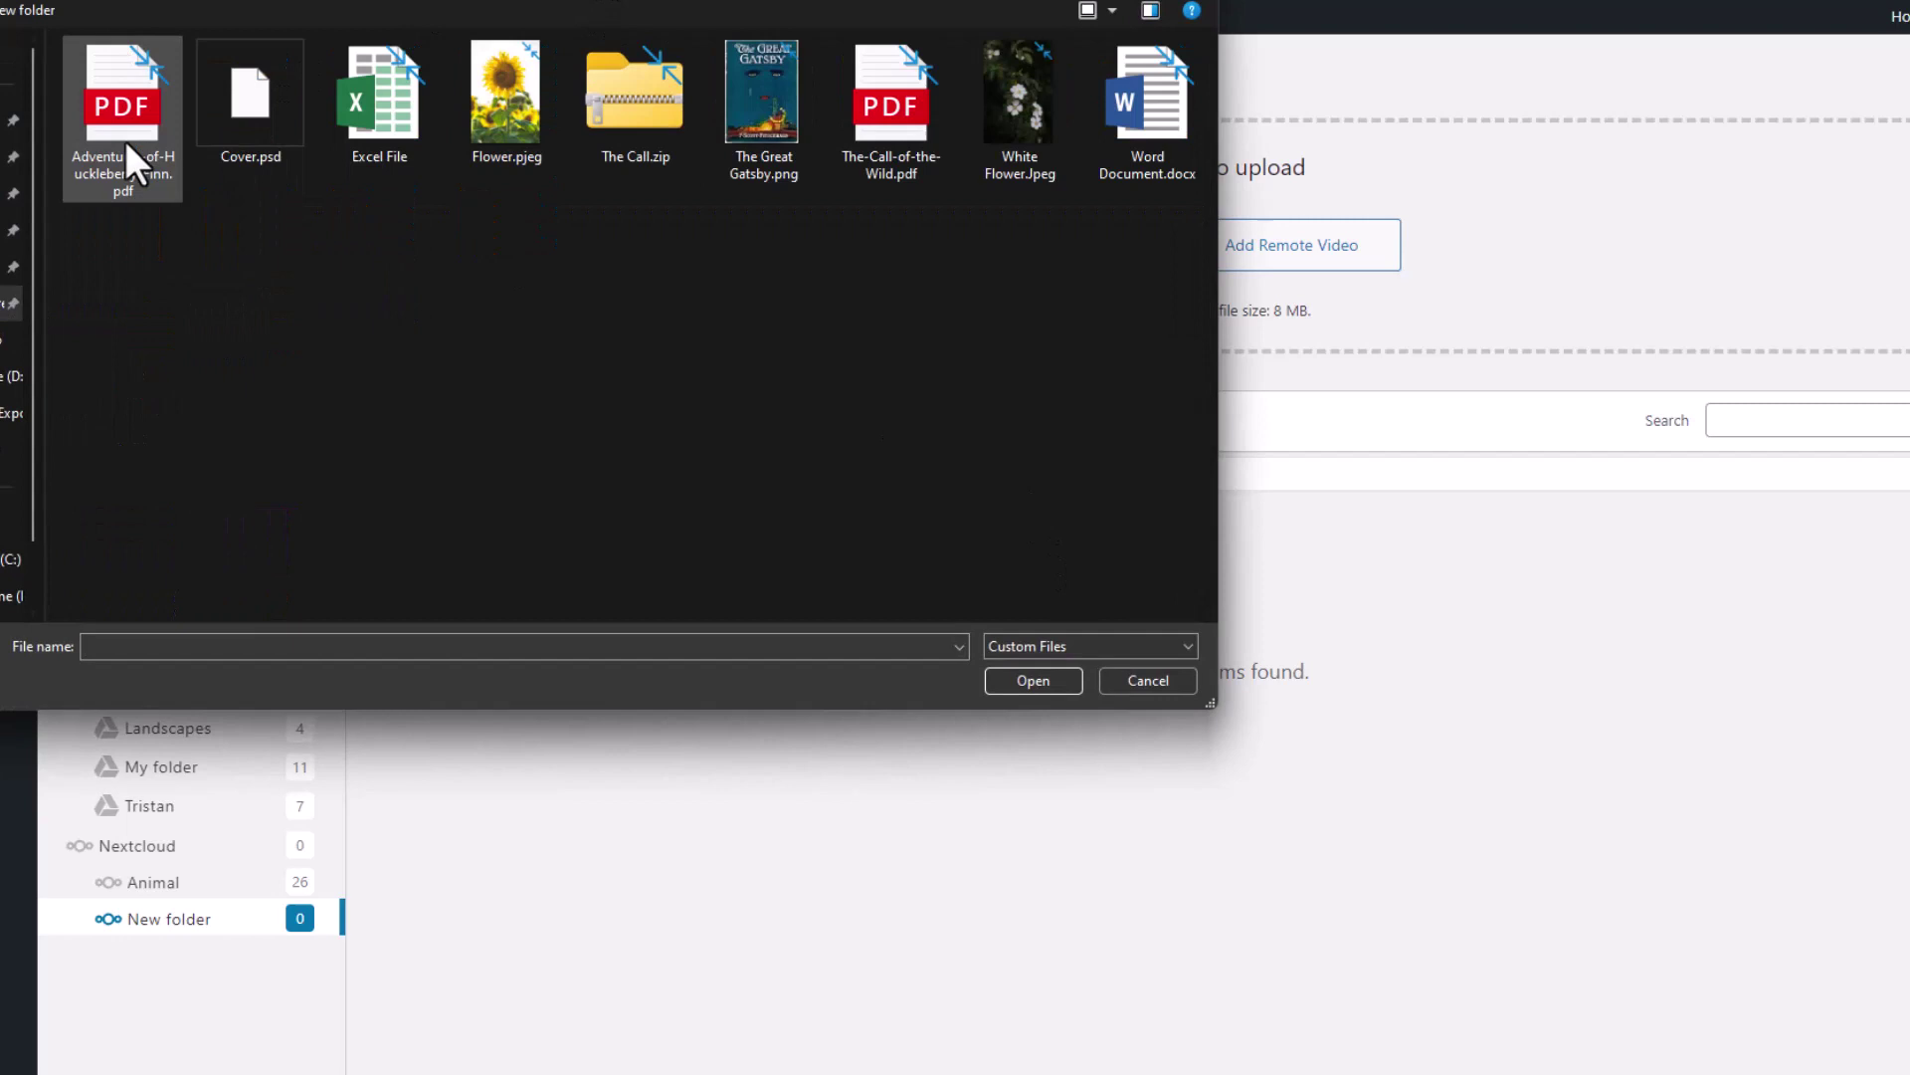
left_click(496, 132)
left_click(1043, 684)
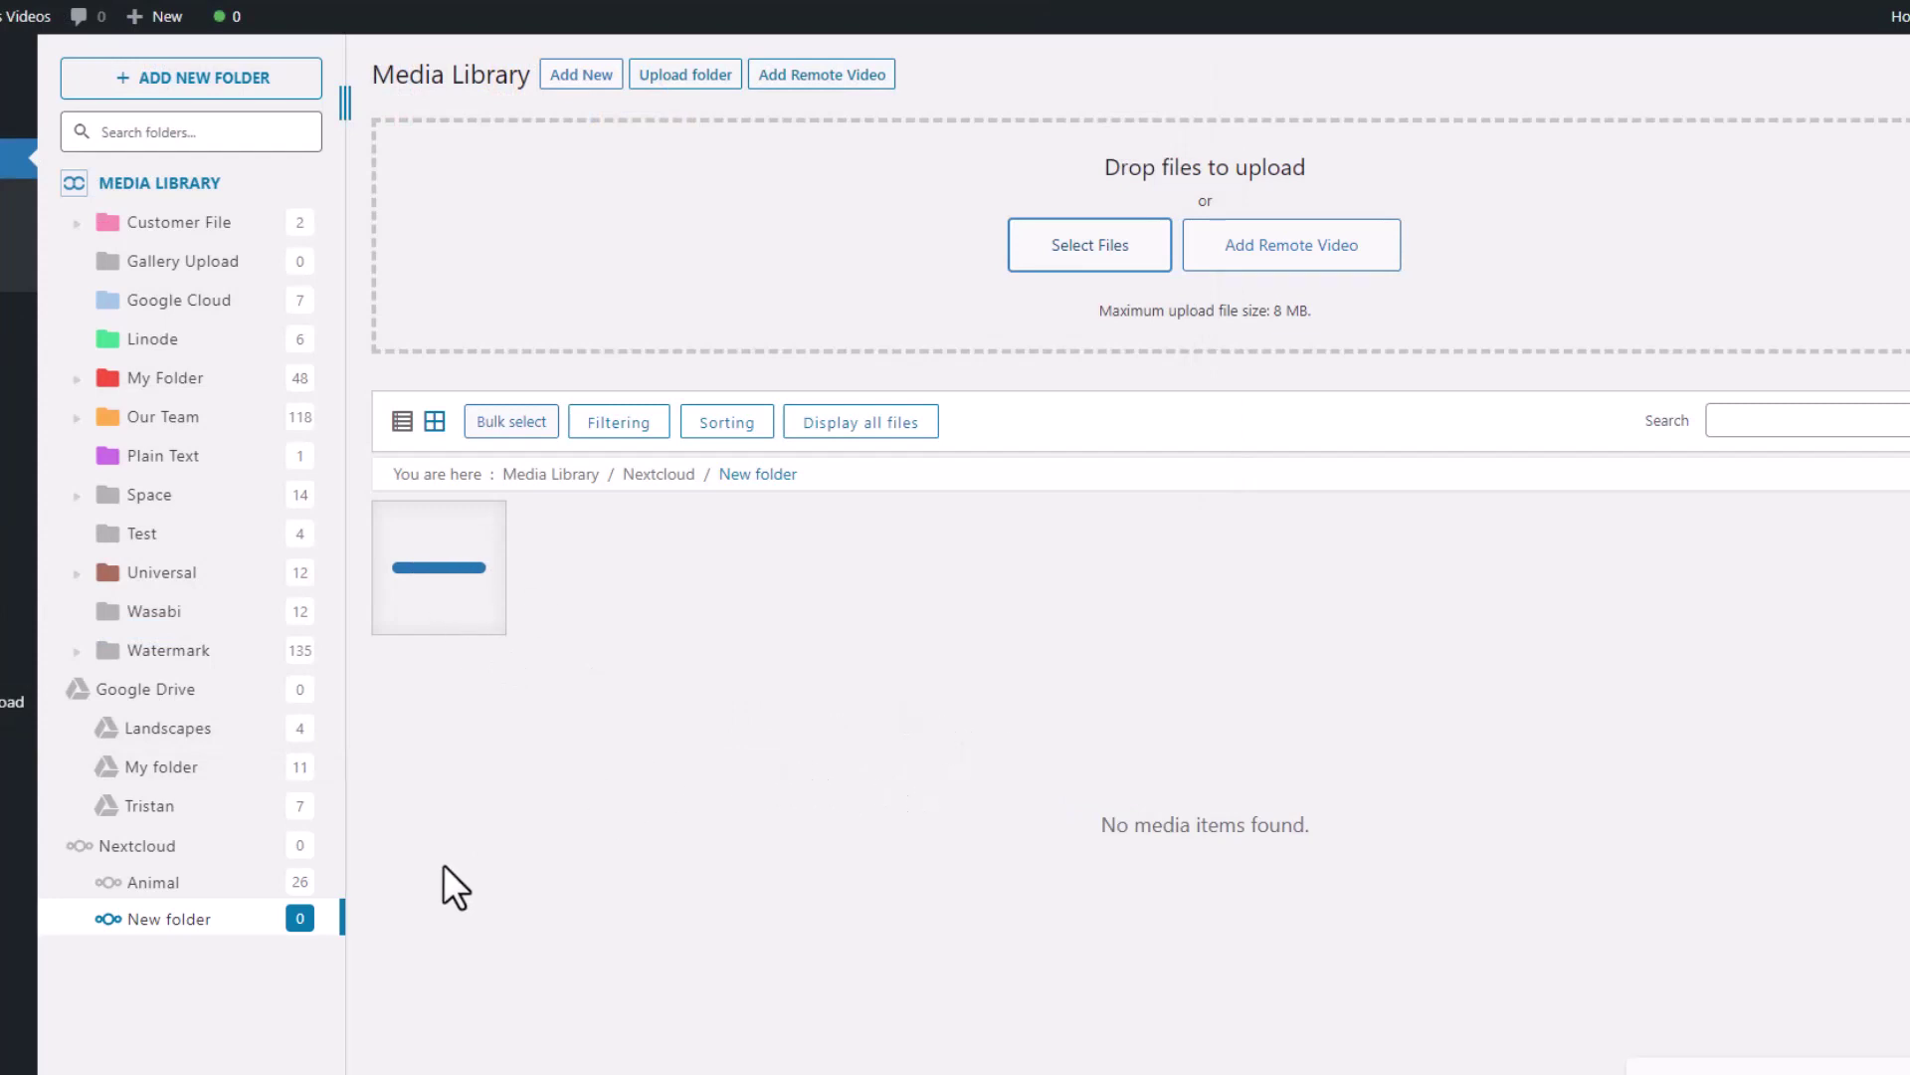
- Refresh New folder so the sunflower image appears, then close the image's context menu
right_click(217, 929)
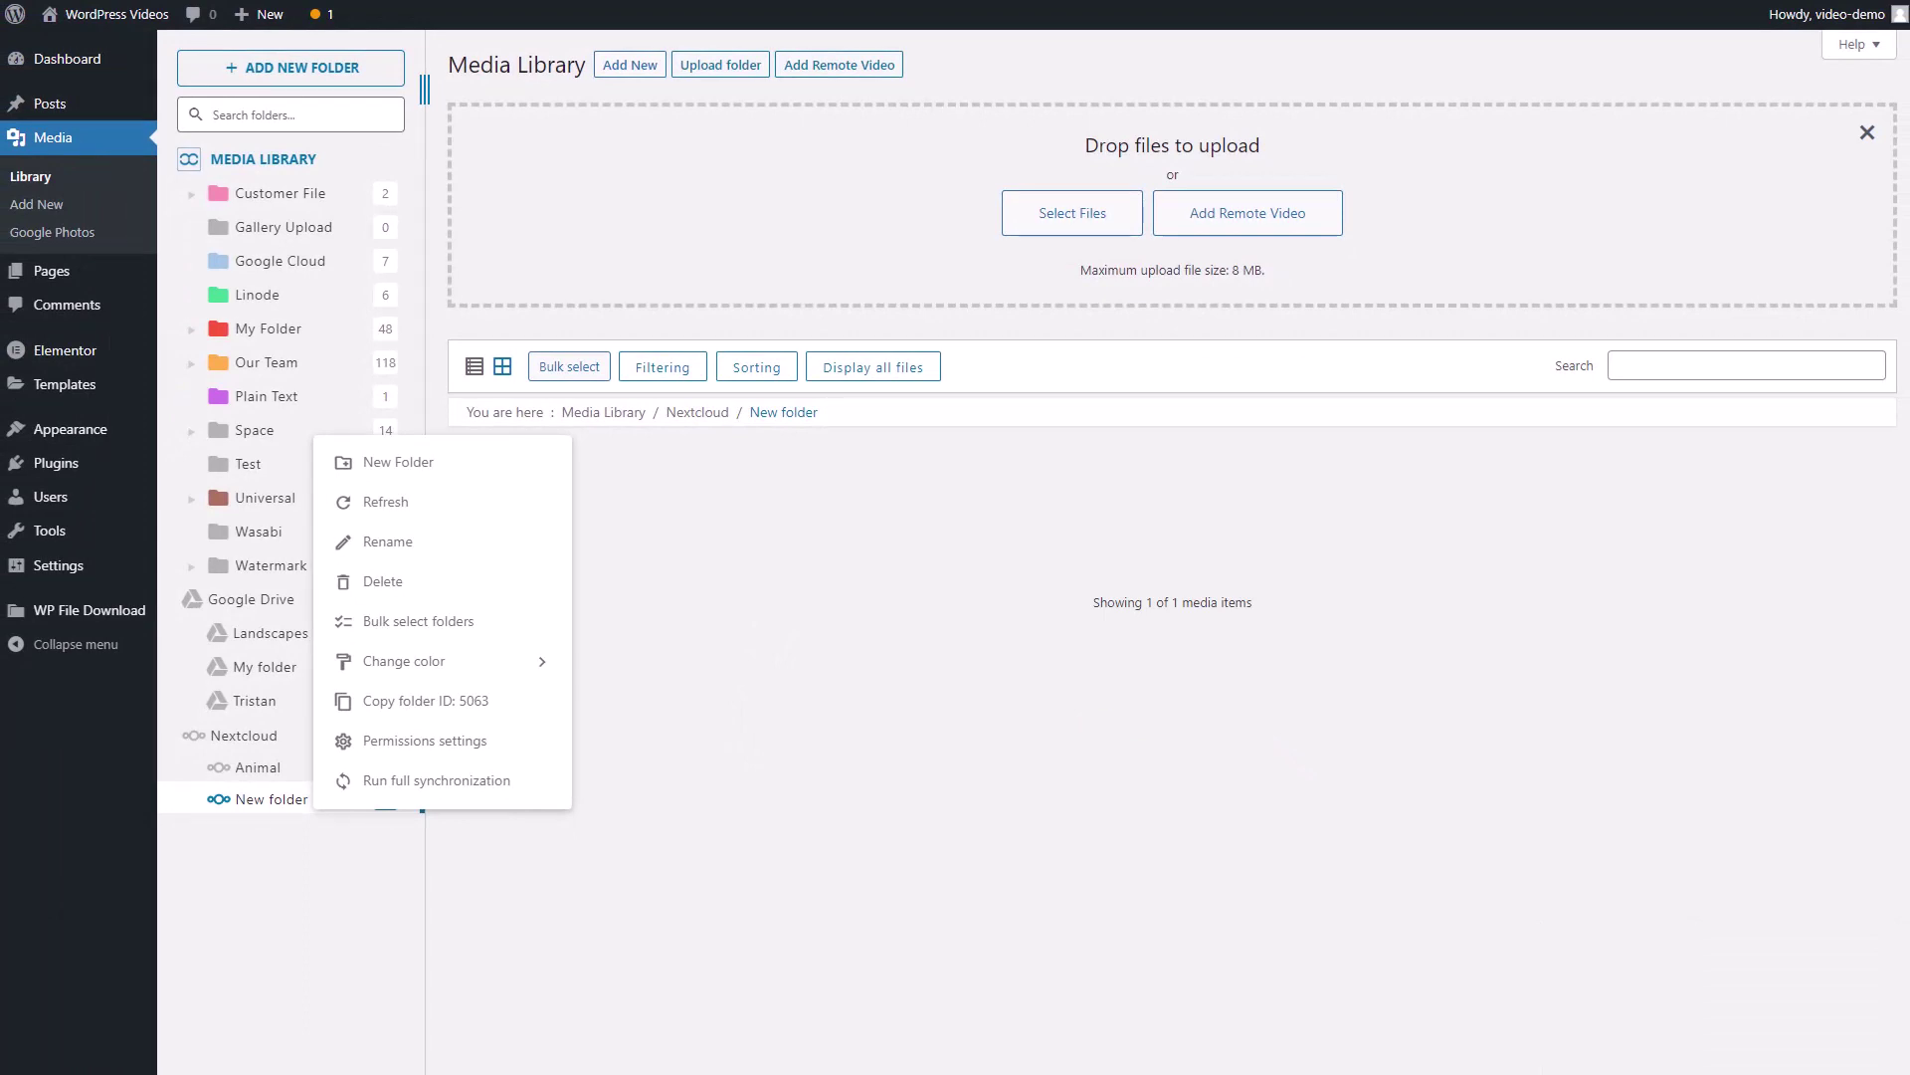
left_click(869, 587)
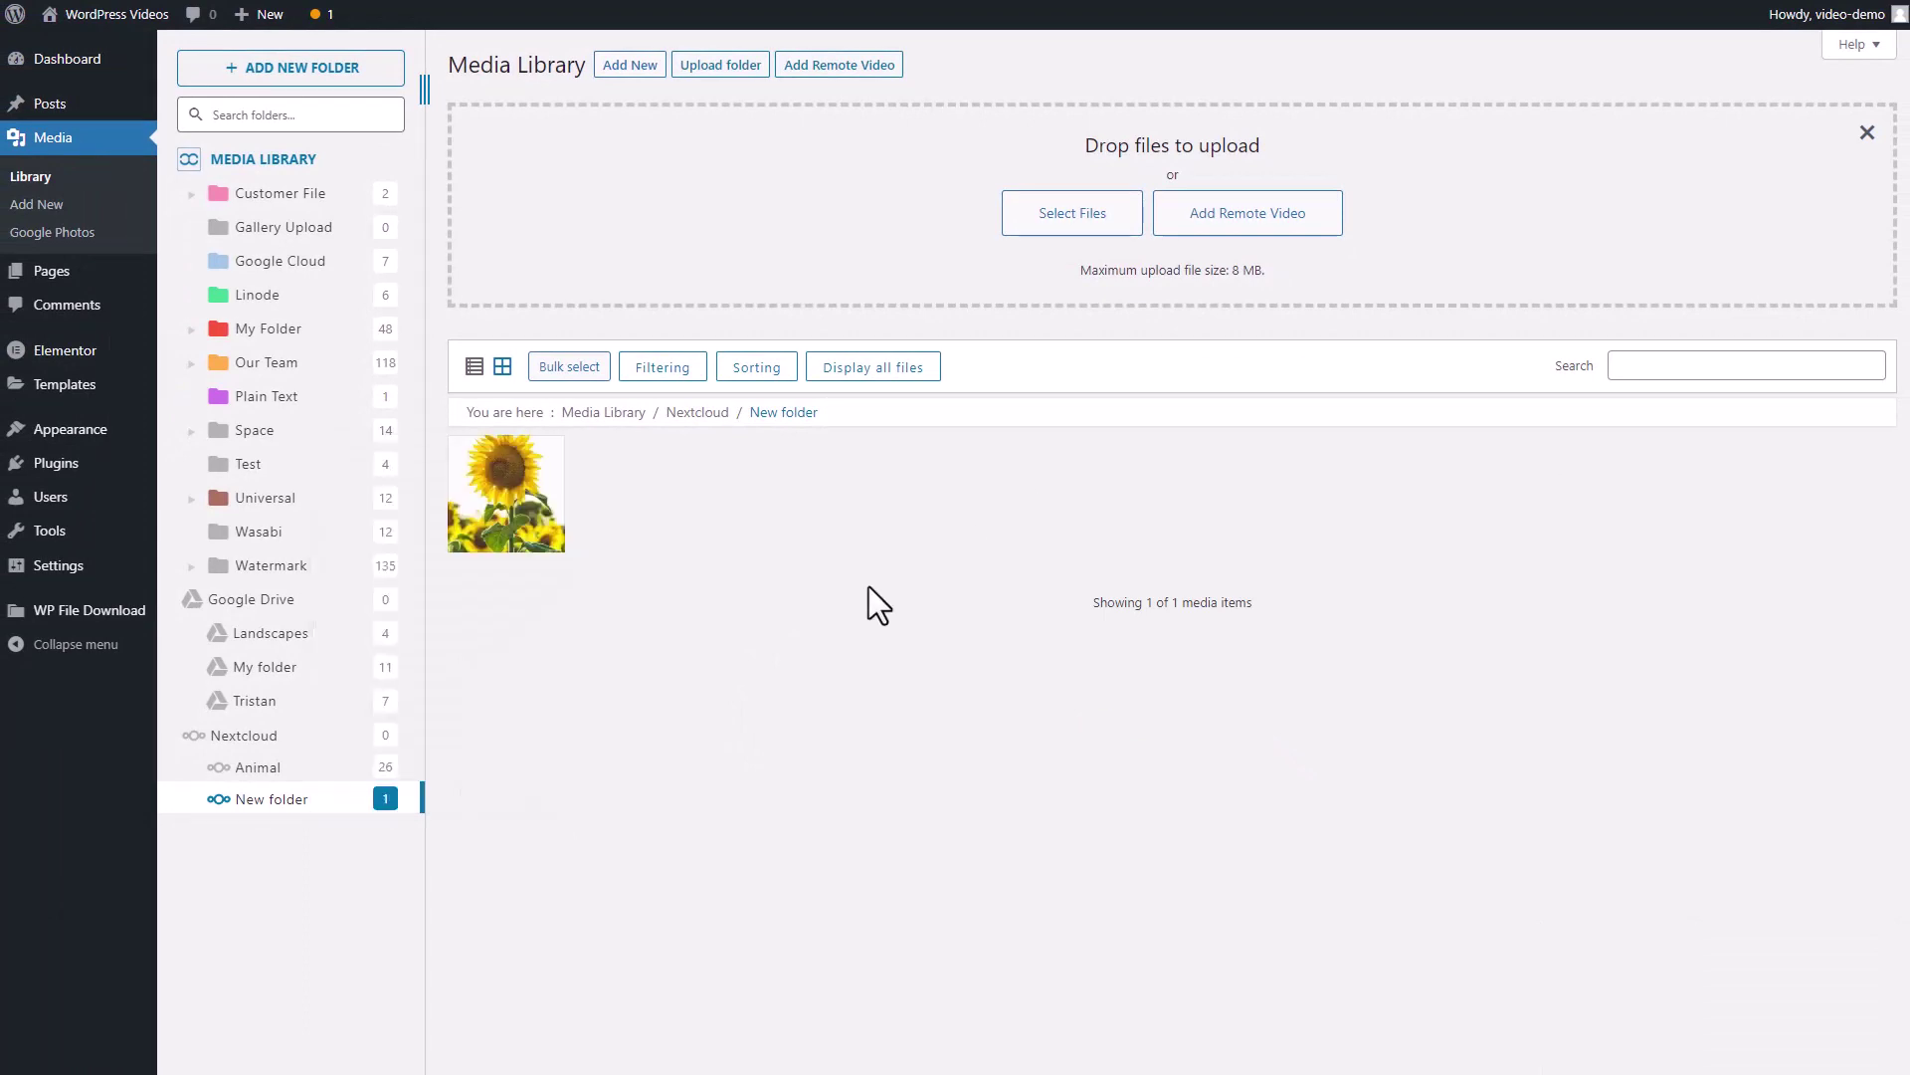
right_click(527, 523)
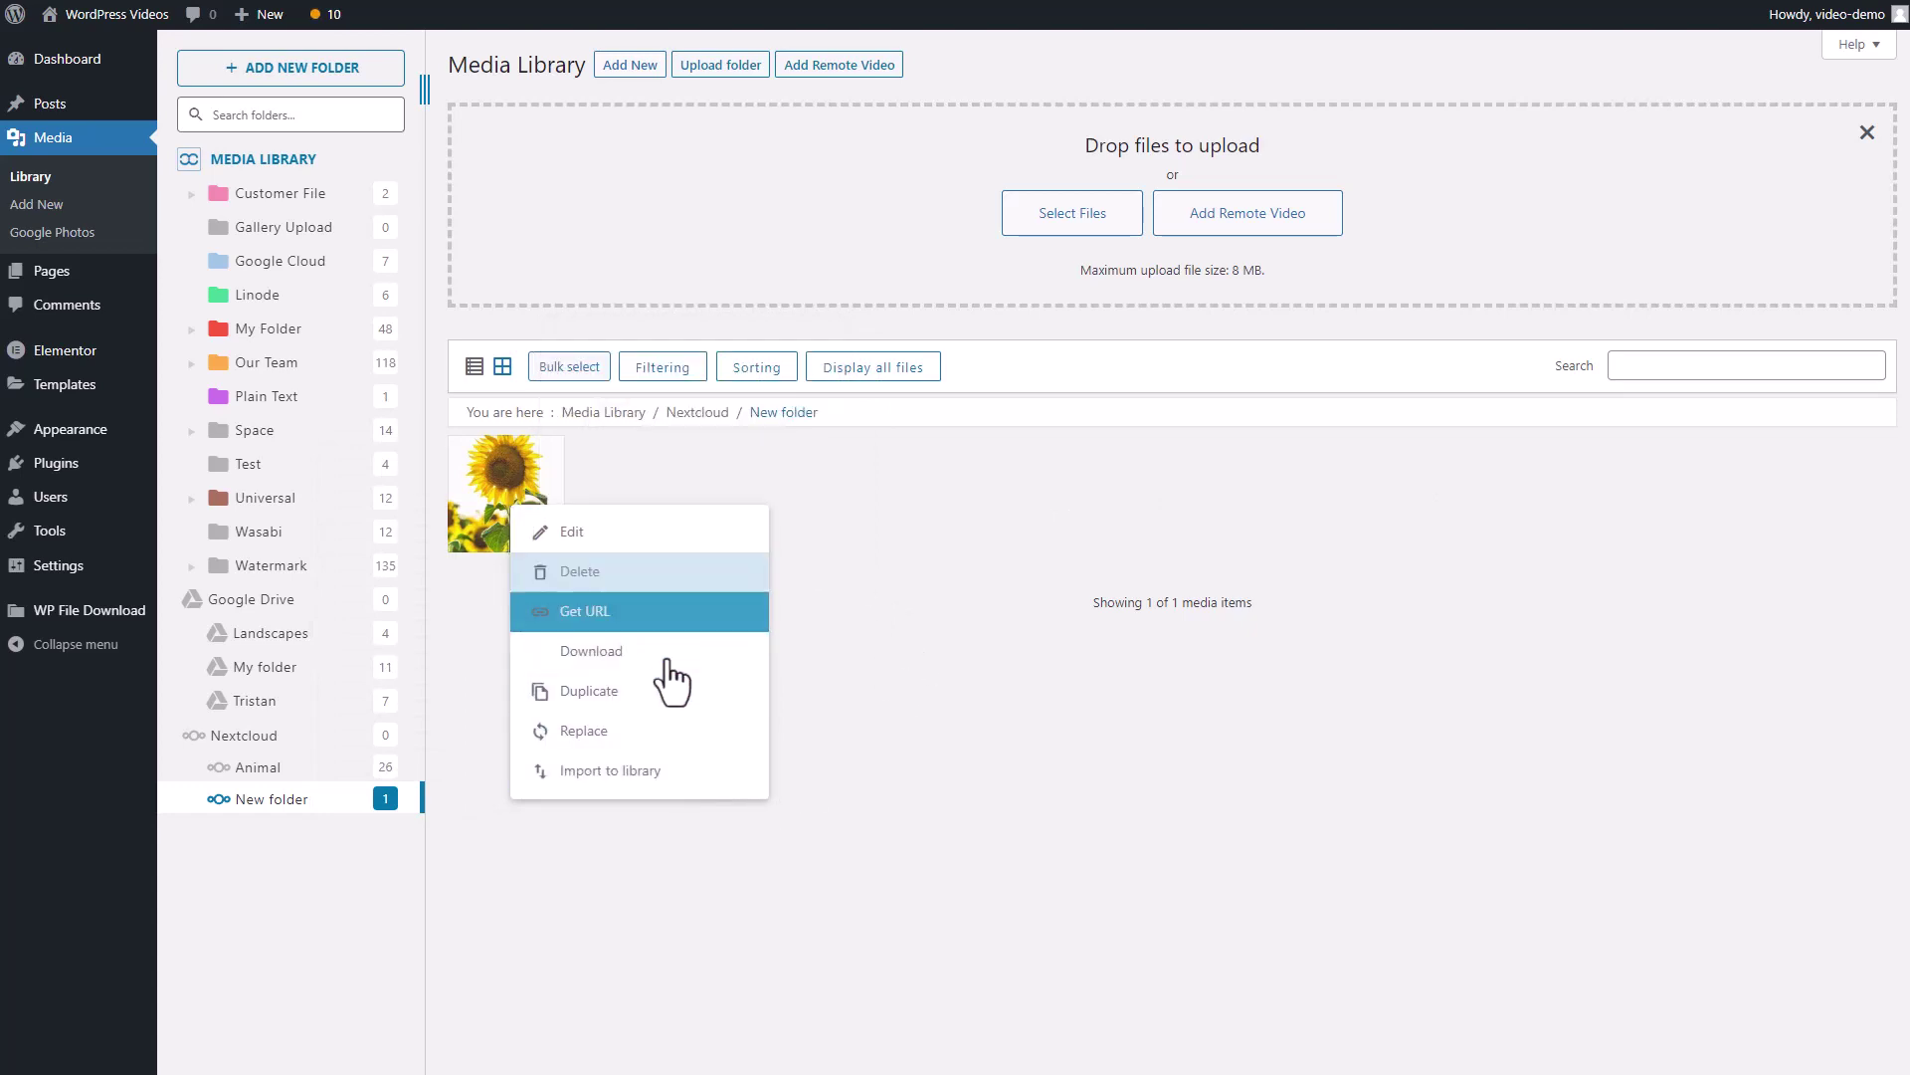
left_click(615, 786)
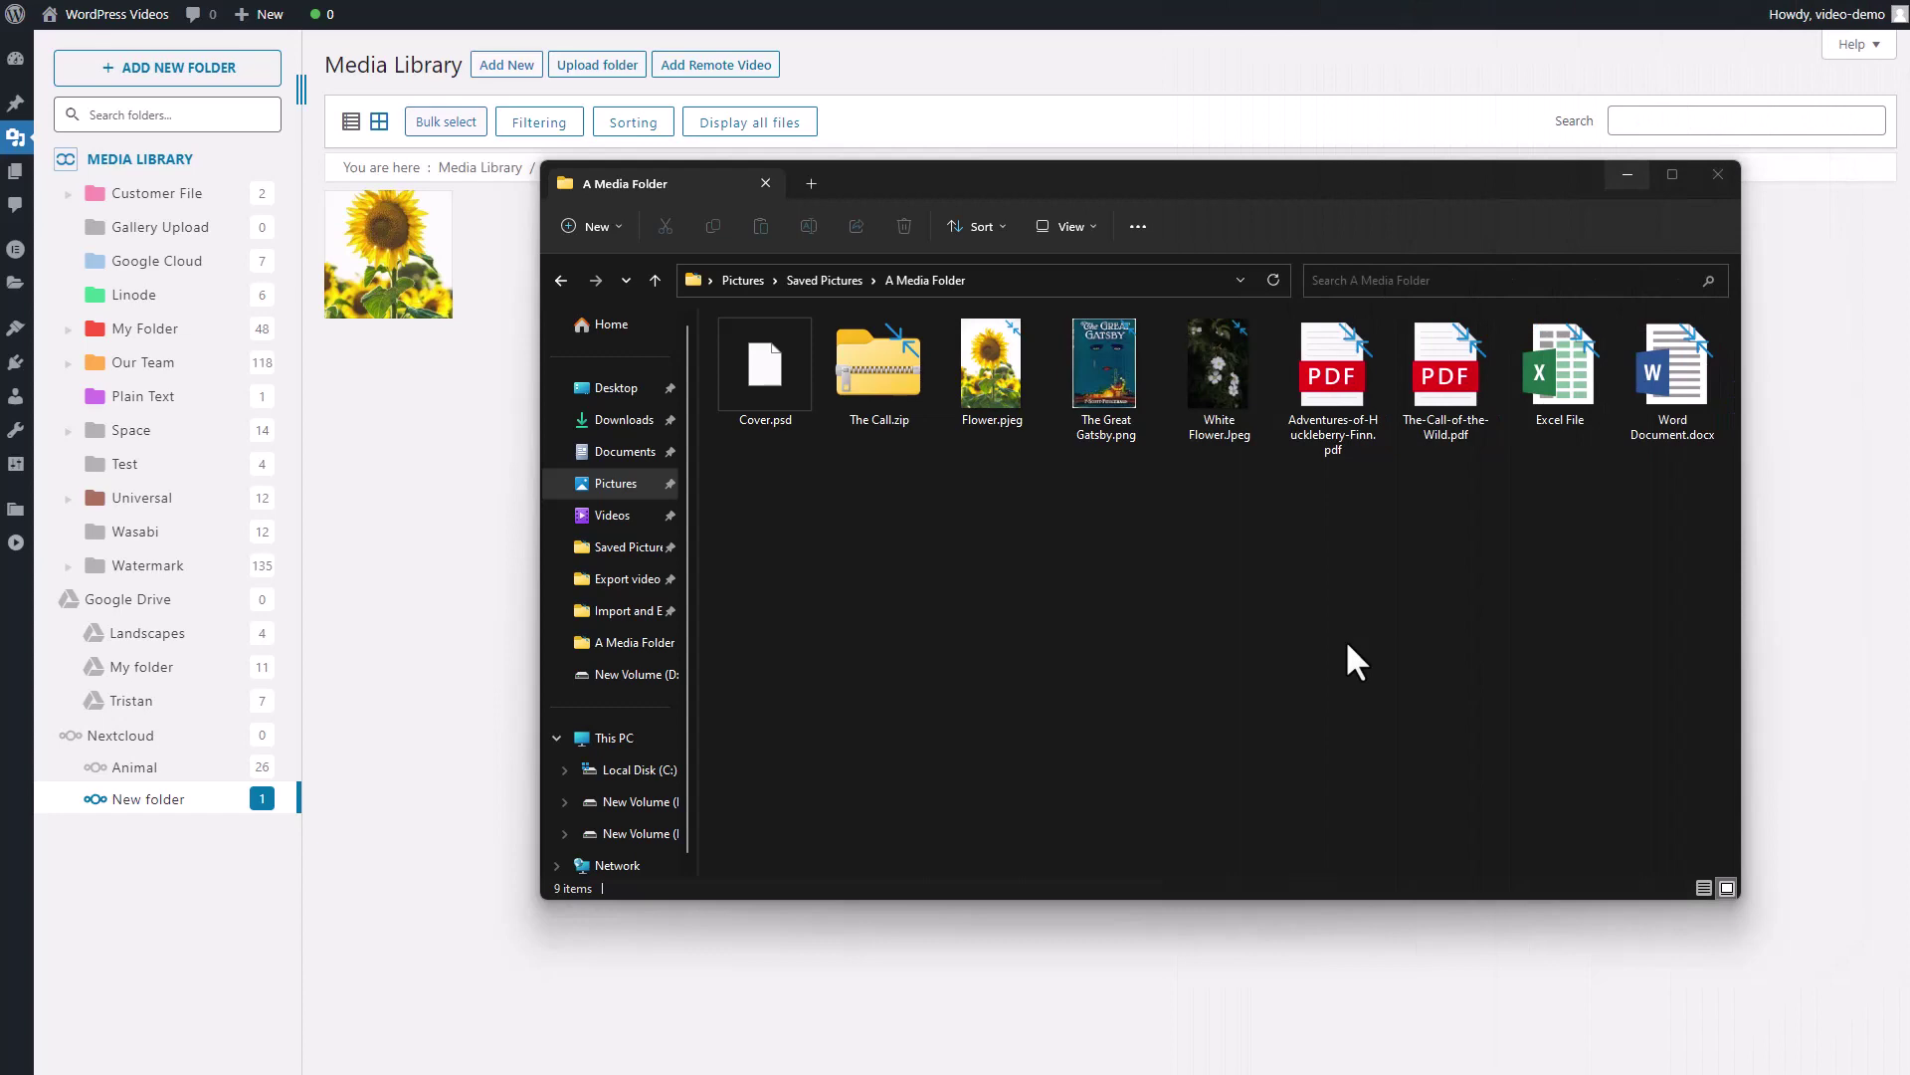
- Drag all nine files from A Media Folder onto the WordPress drop-files upload area
left_click_drag(779, 494, 1640, 383)
left_click_drag(820, 415, 1001, 560)
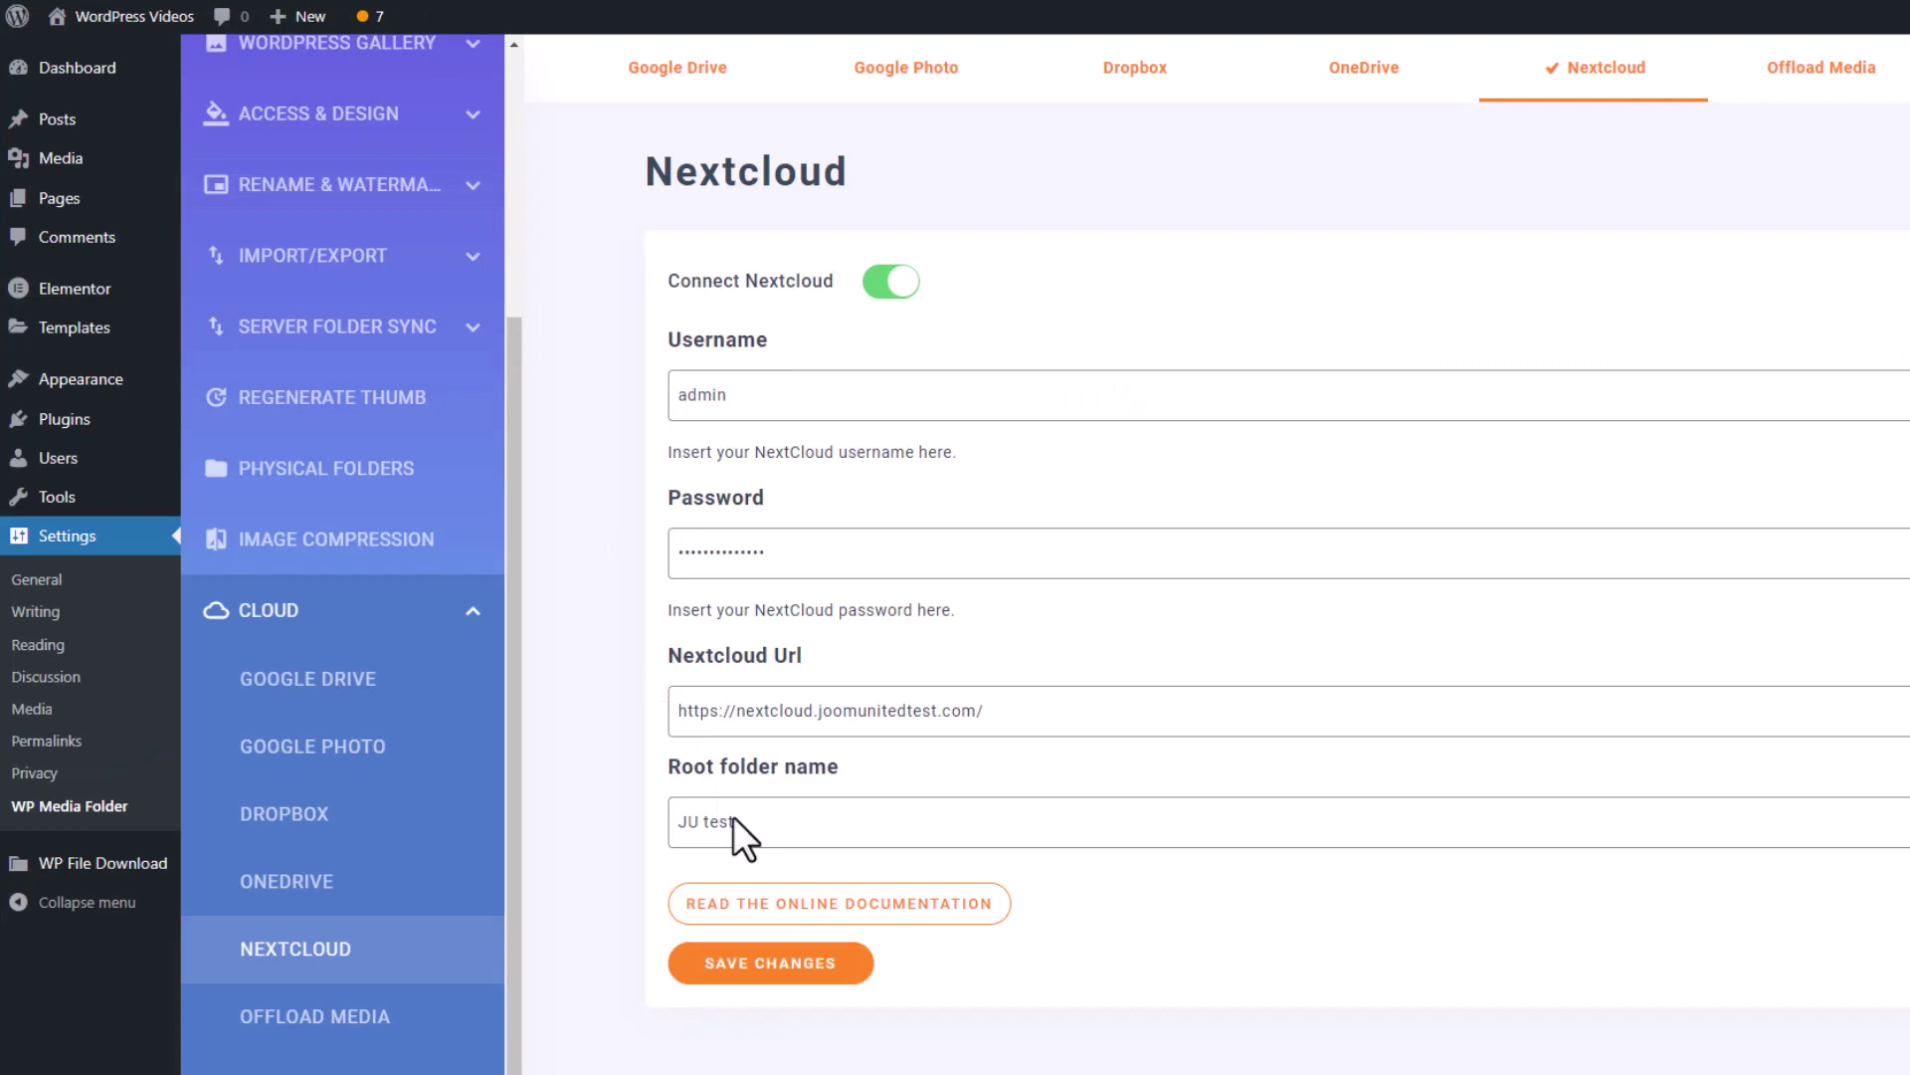
- Select the root folder name 'JU test' in the Nextcloud connection settings
left_click_drag(745, 822, 629, 818)
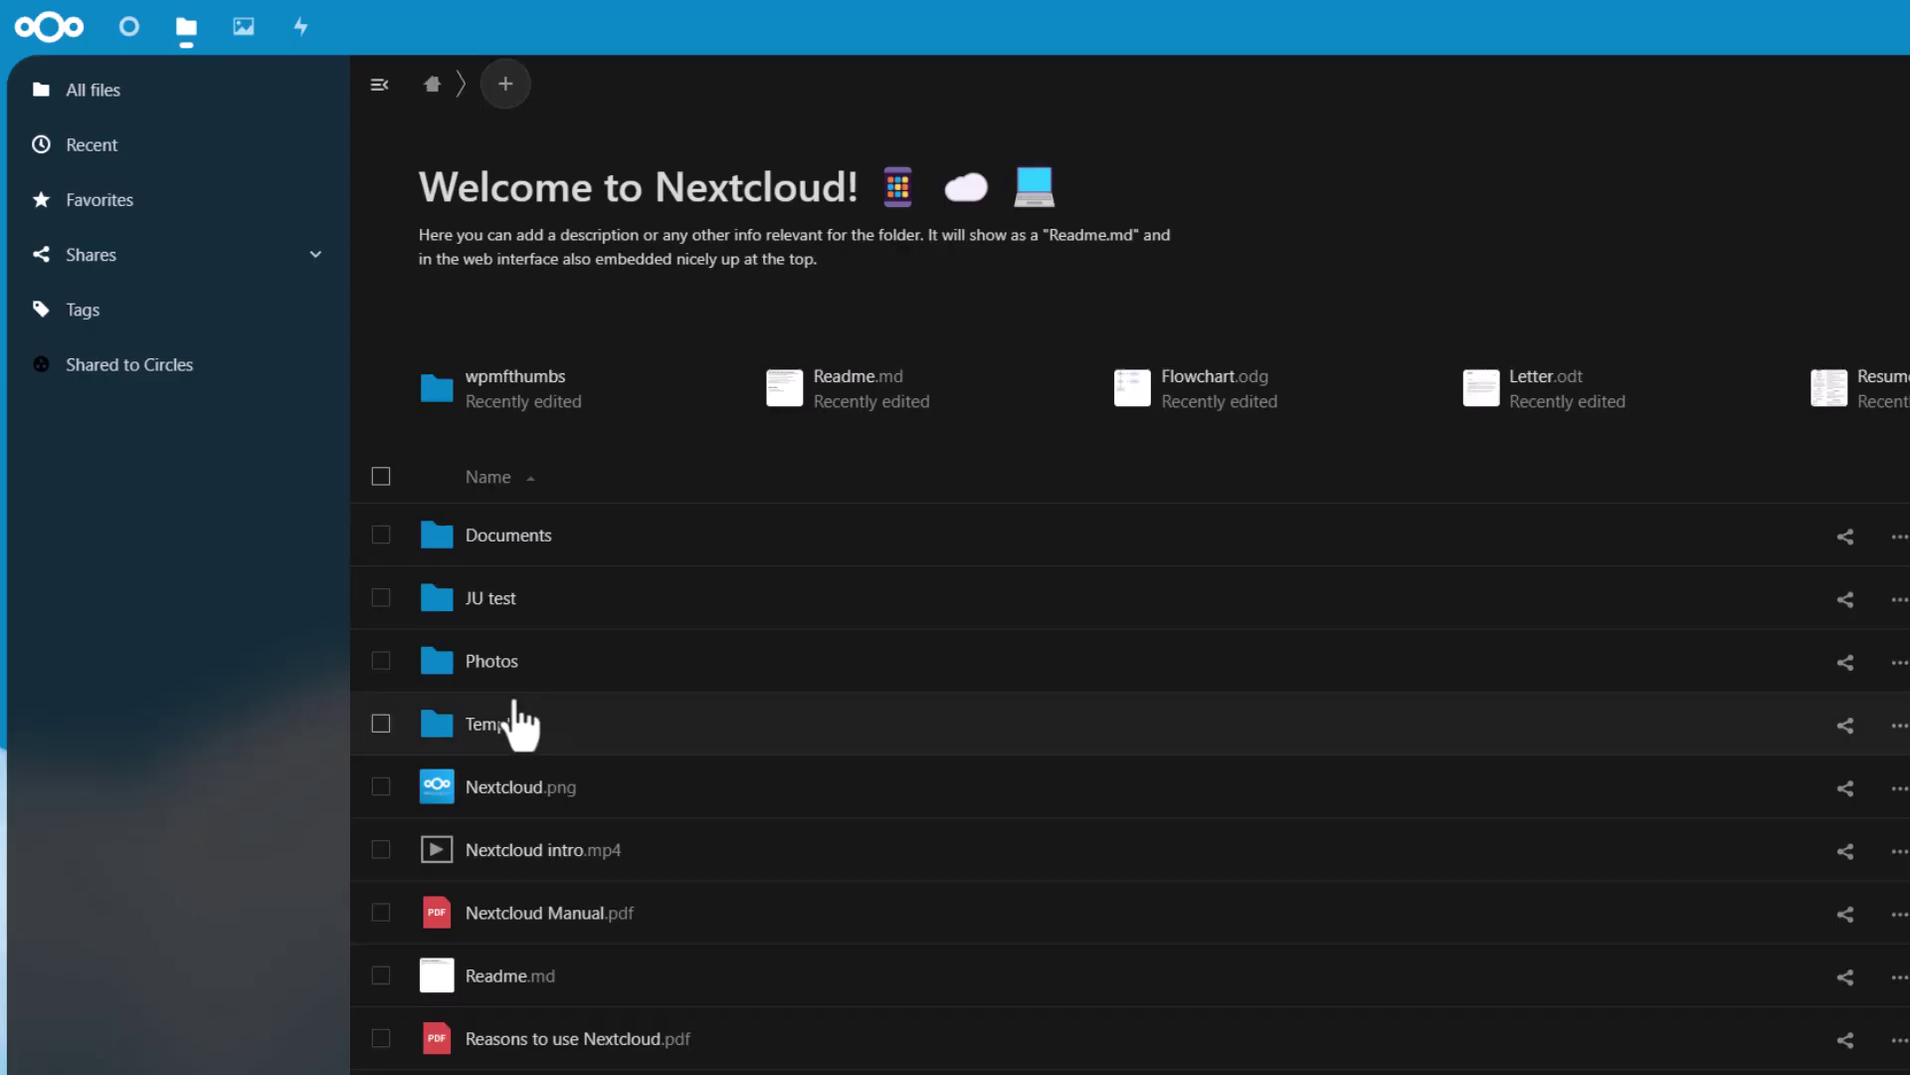
- Open JU test in Nextcloud and drag the comet photo from the Sky folder into New folder
left_click(491, 601)
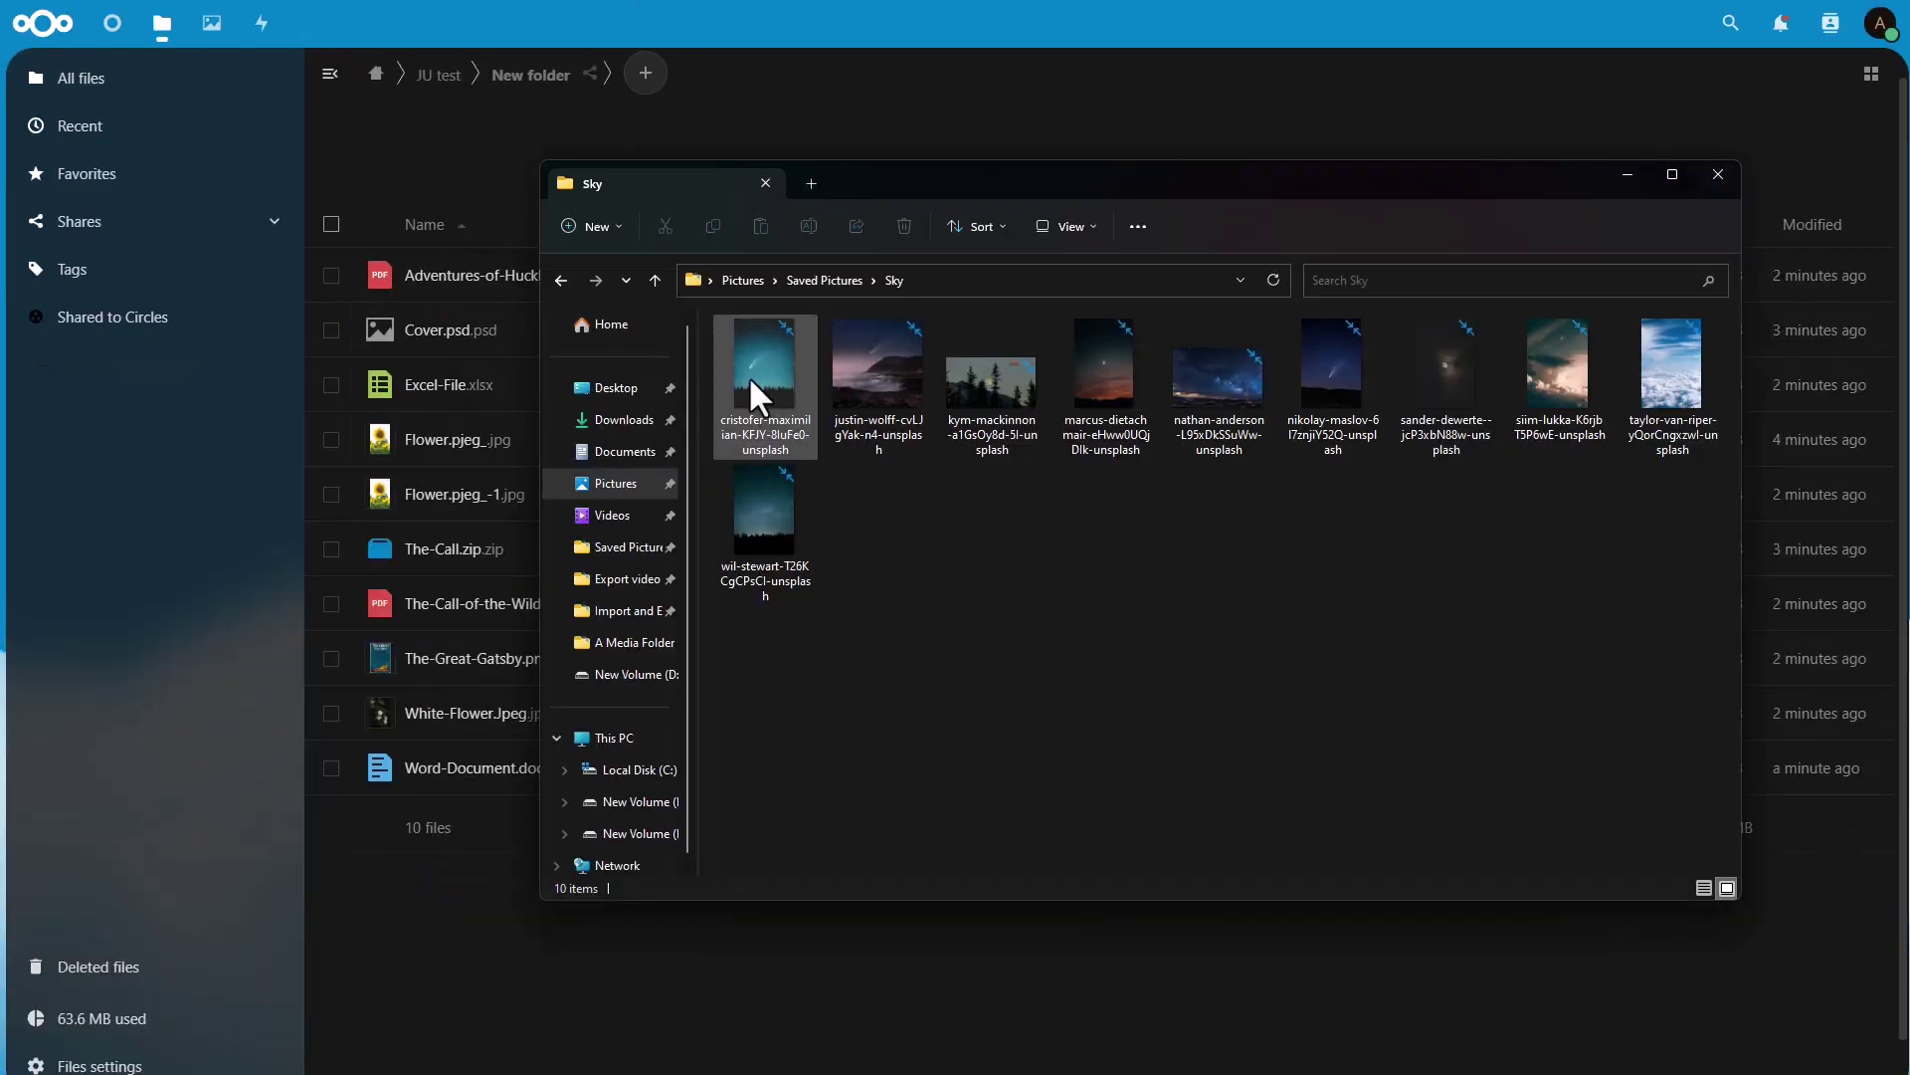
left_click_drag(744, 380, 434, 815)
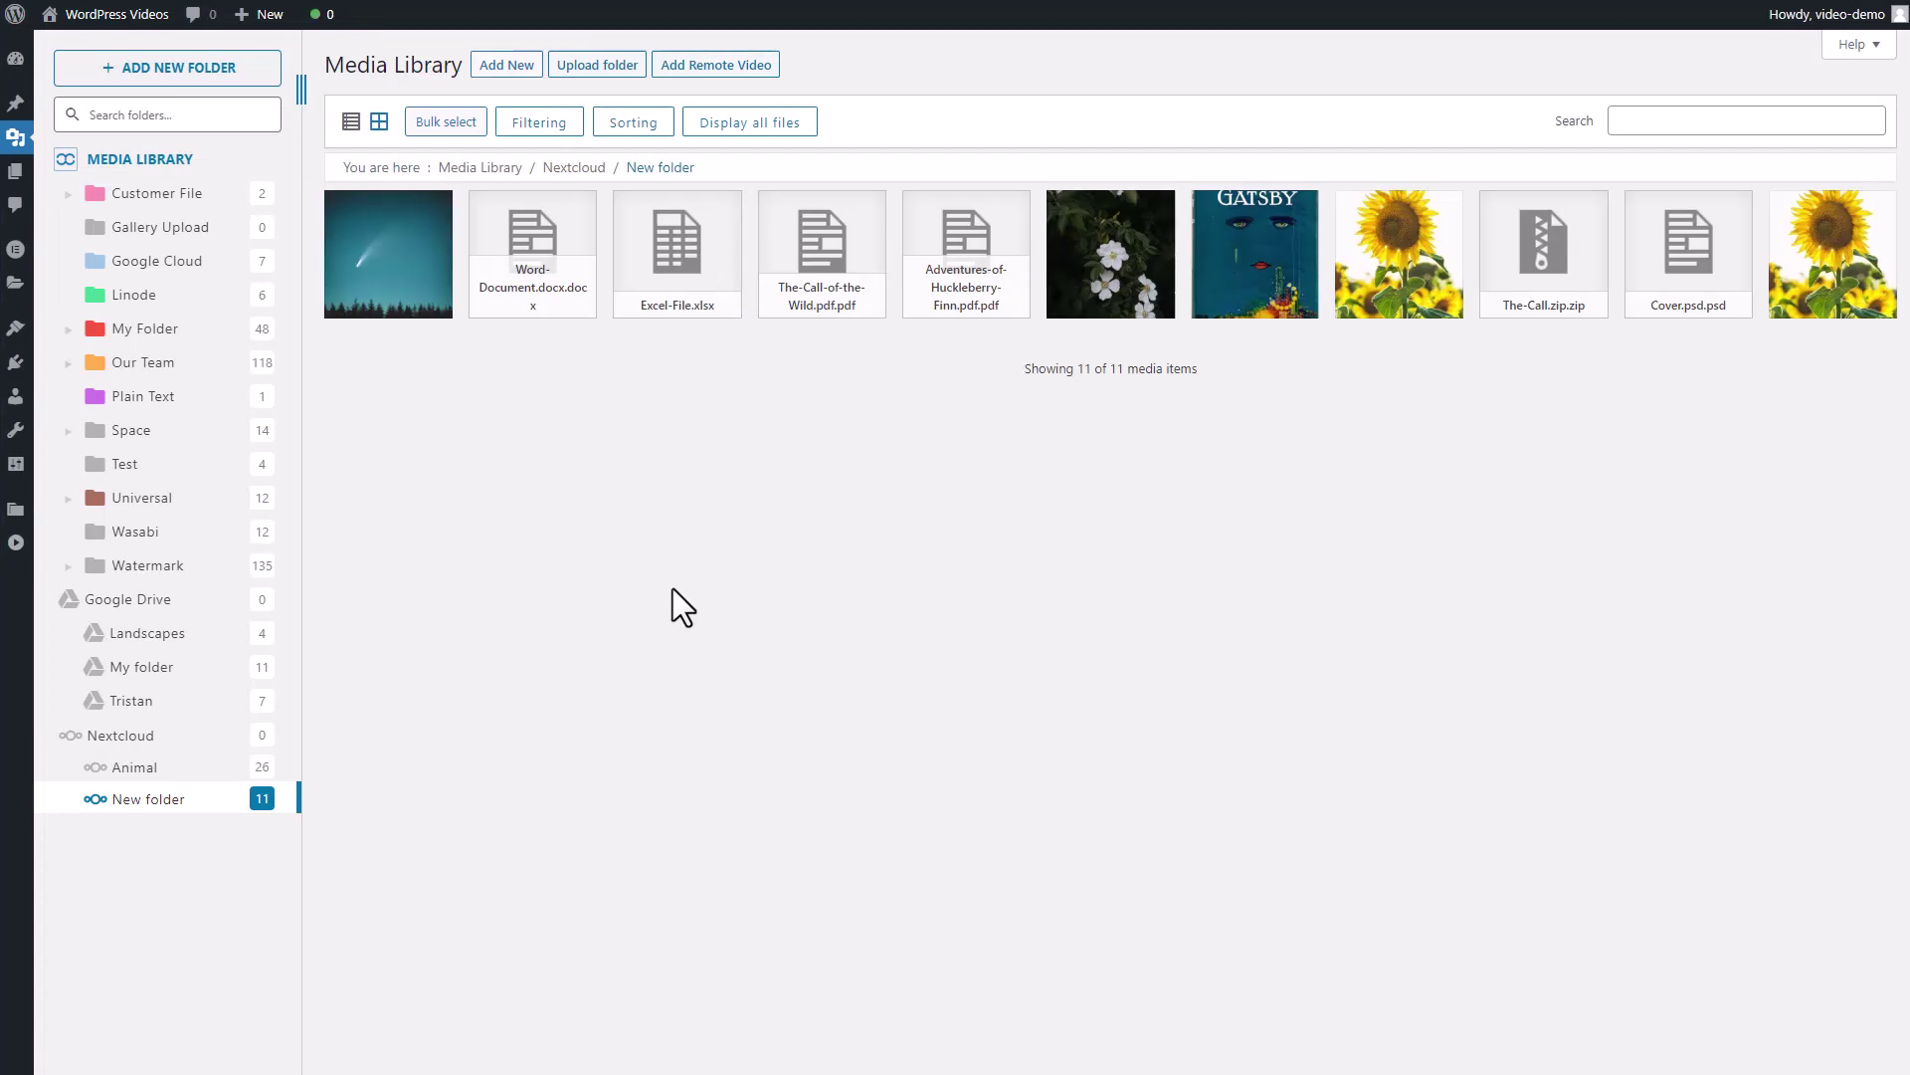
- Open the comet image's attachment details in WordPress, then preview the same file in Nextcloud
left_click(418, 278)
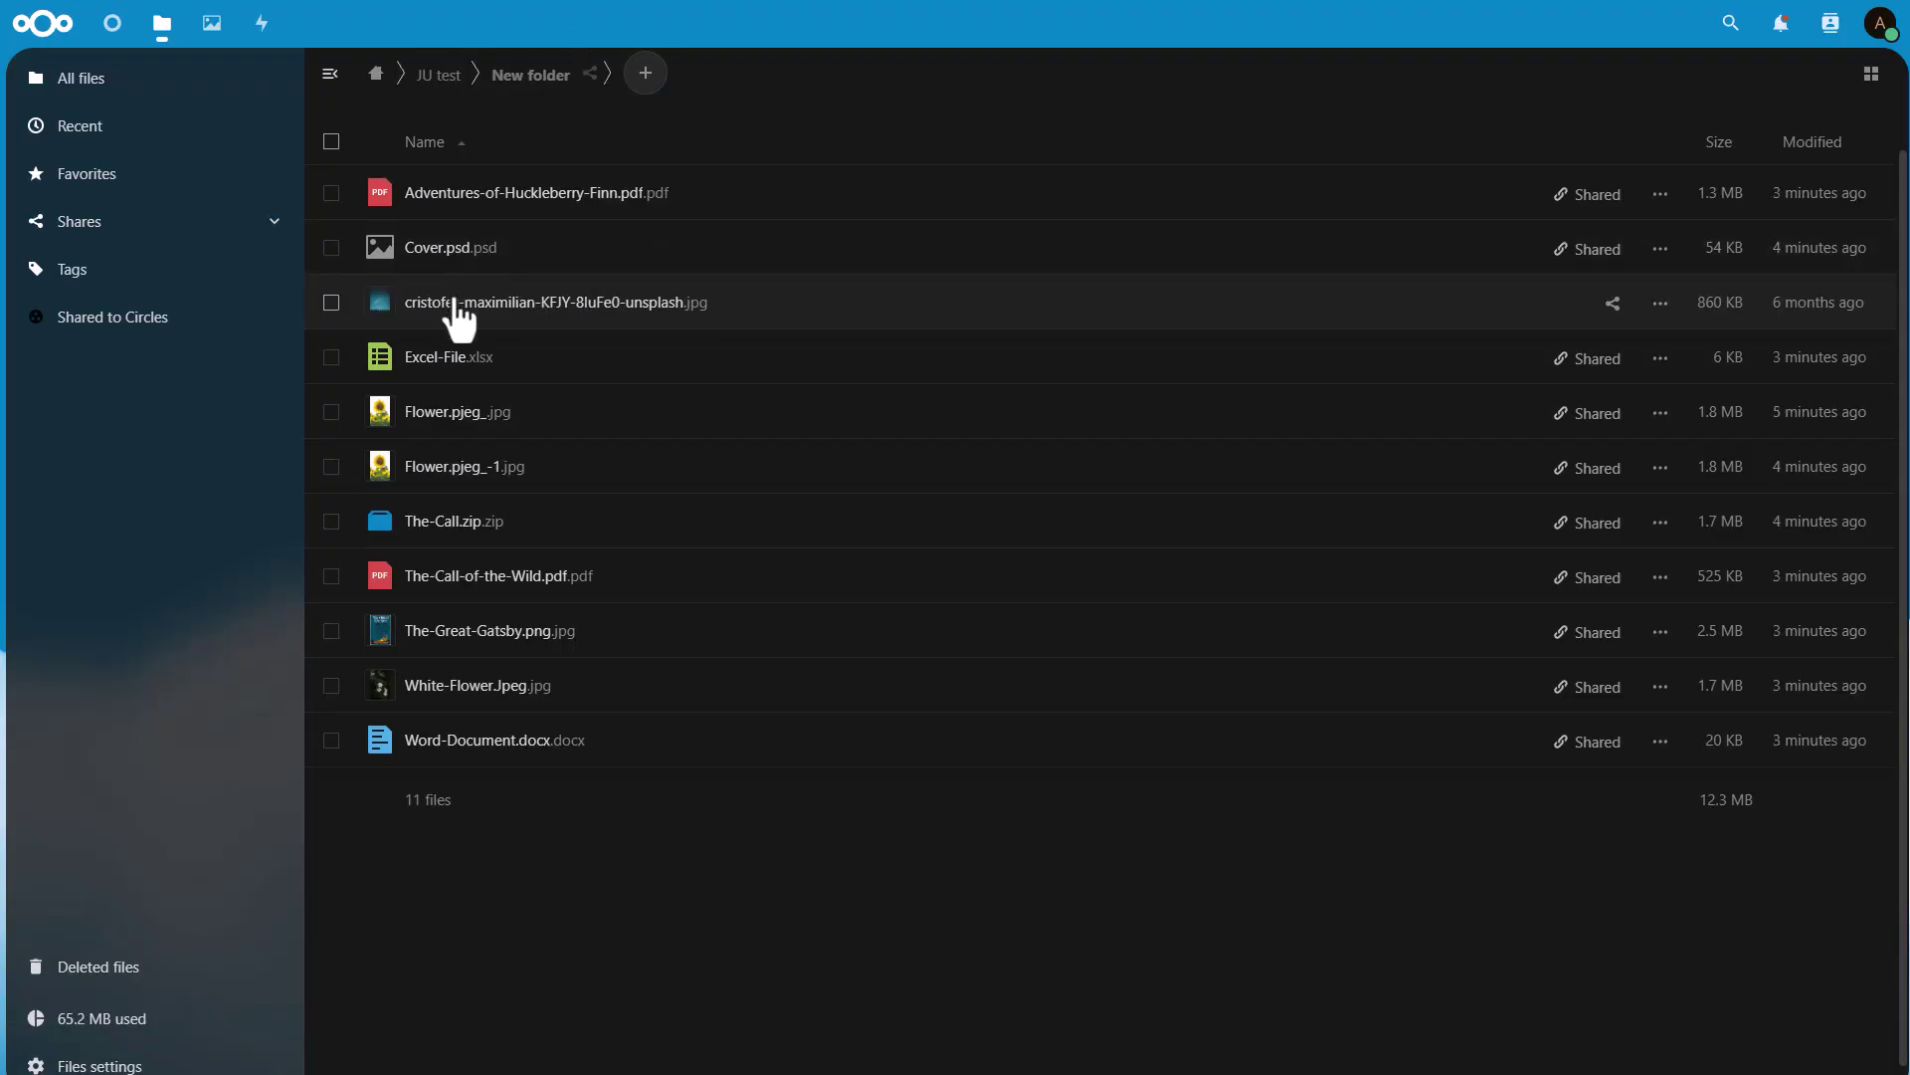
left_click(457, 314)
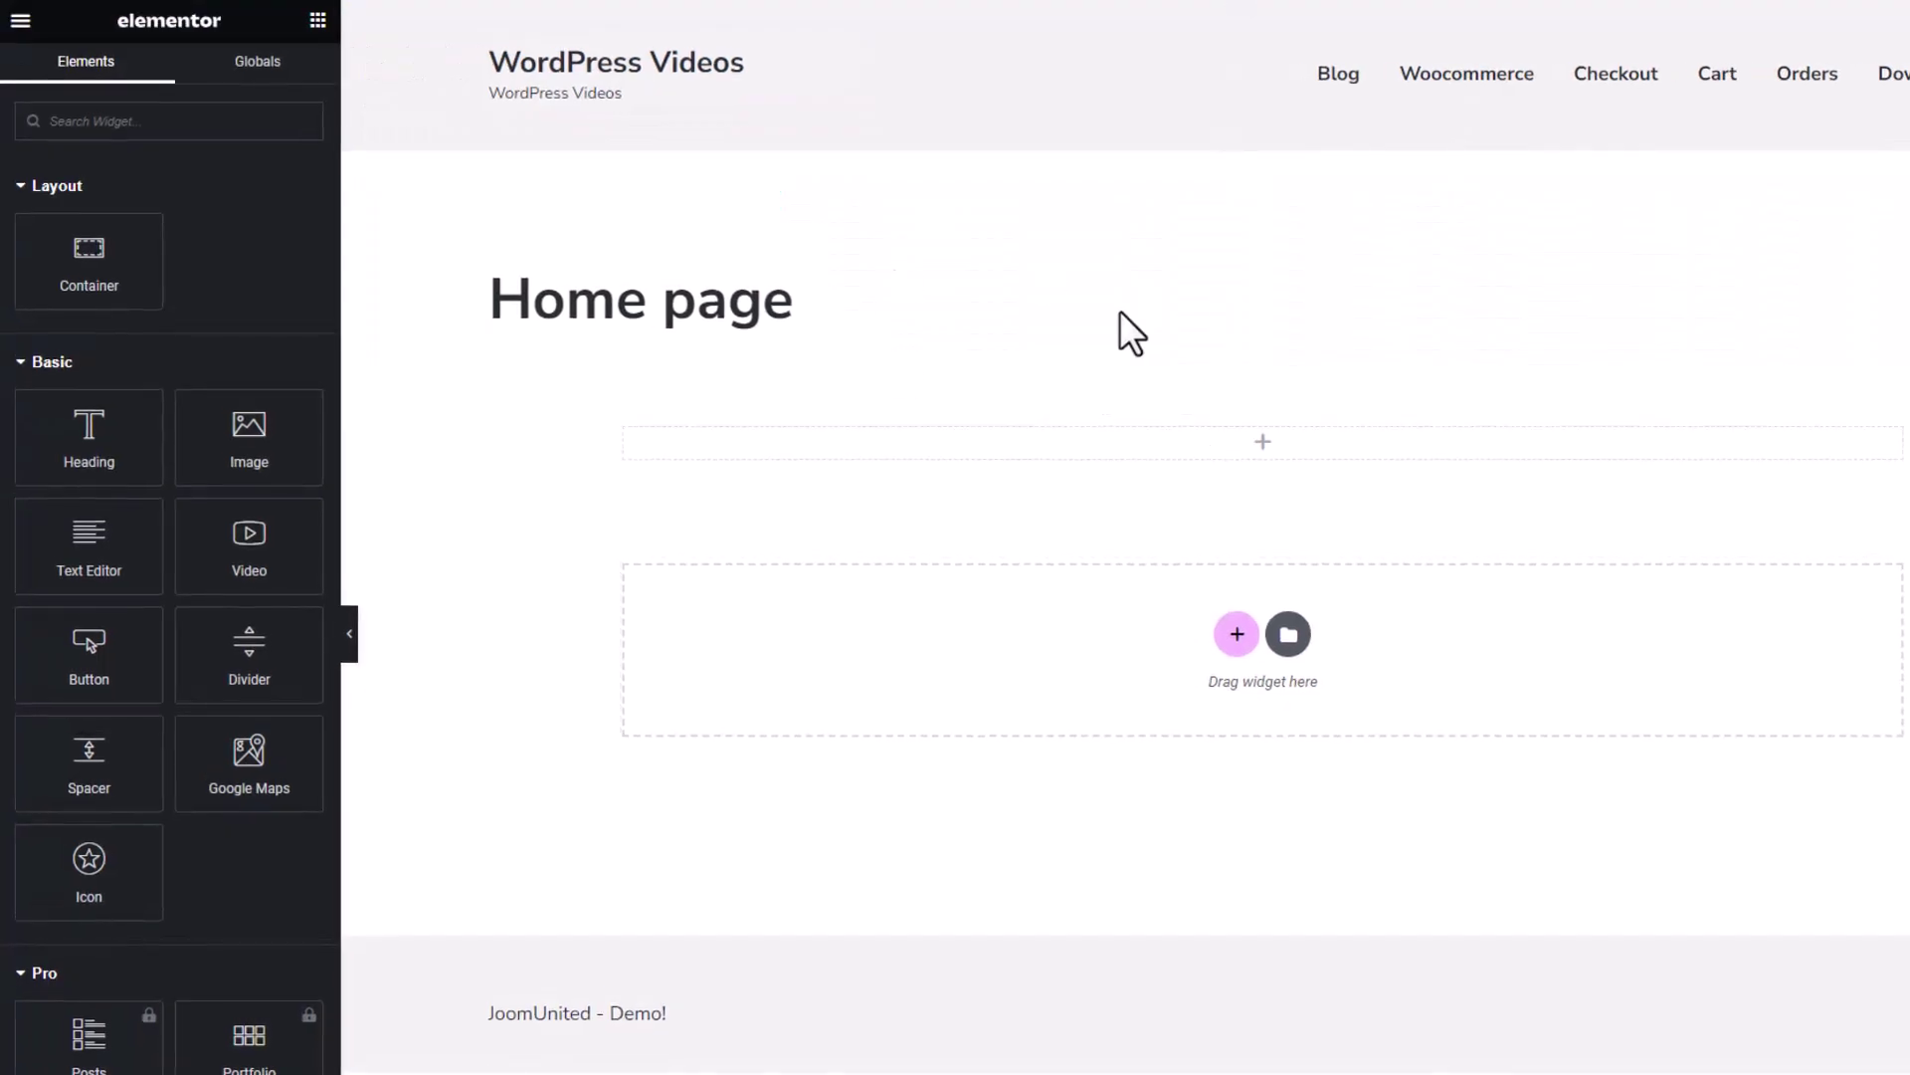
- Drop an Image widget onto the Home page and fill it with the comet photo from Nextcloud's New folder
left_click(232, 121)
type("ima")
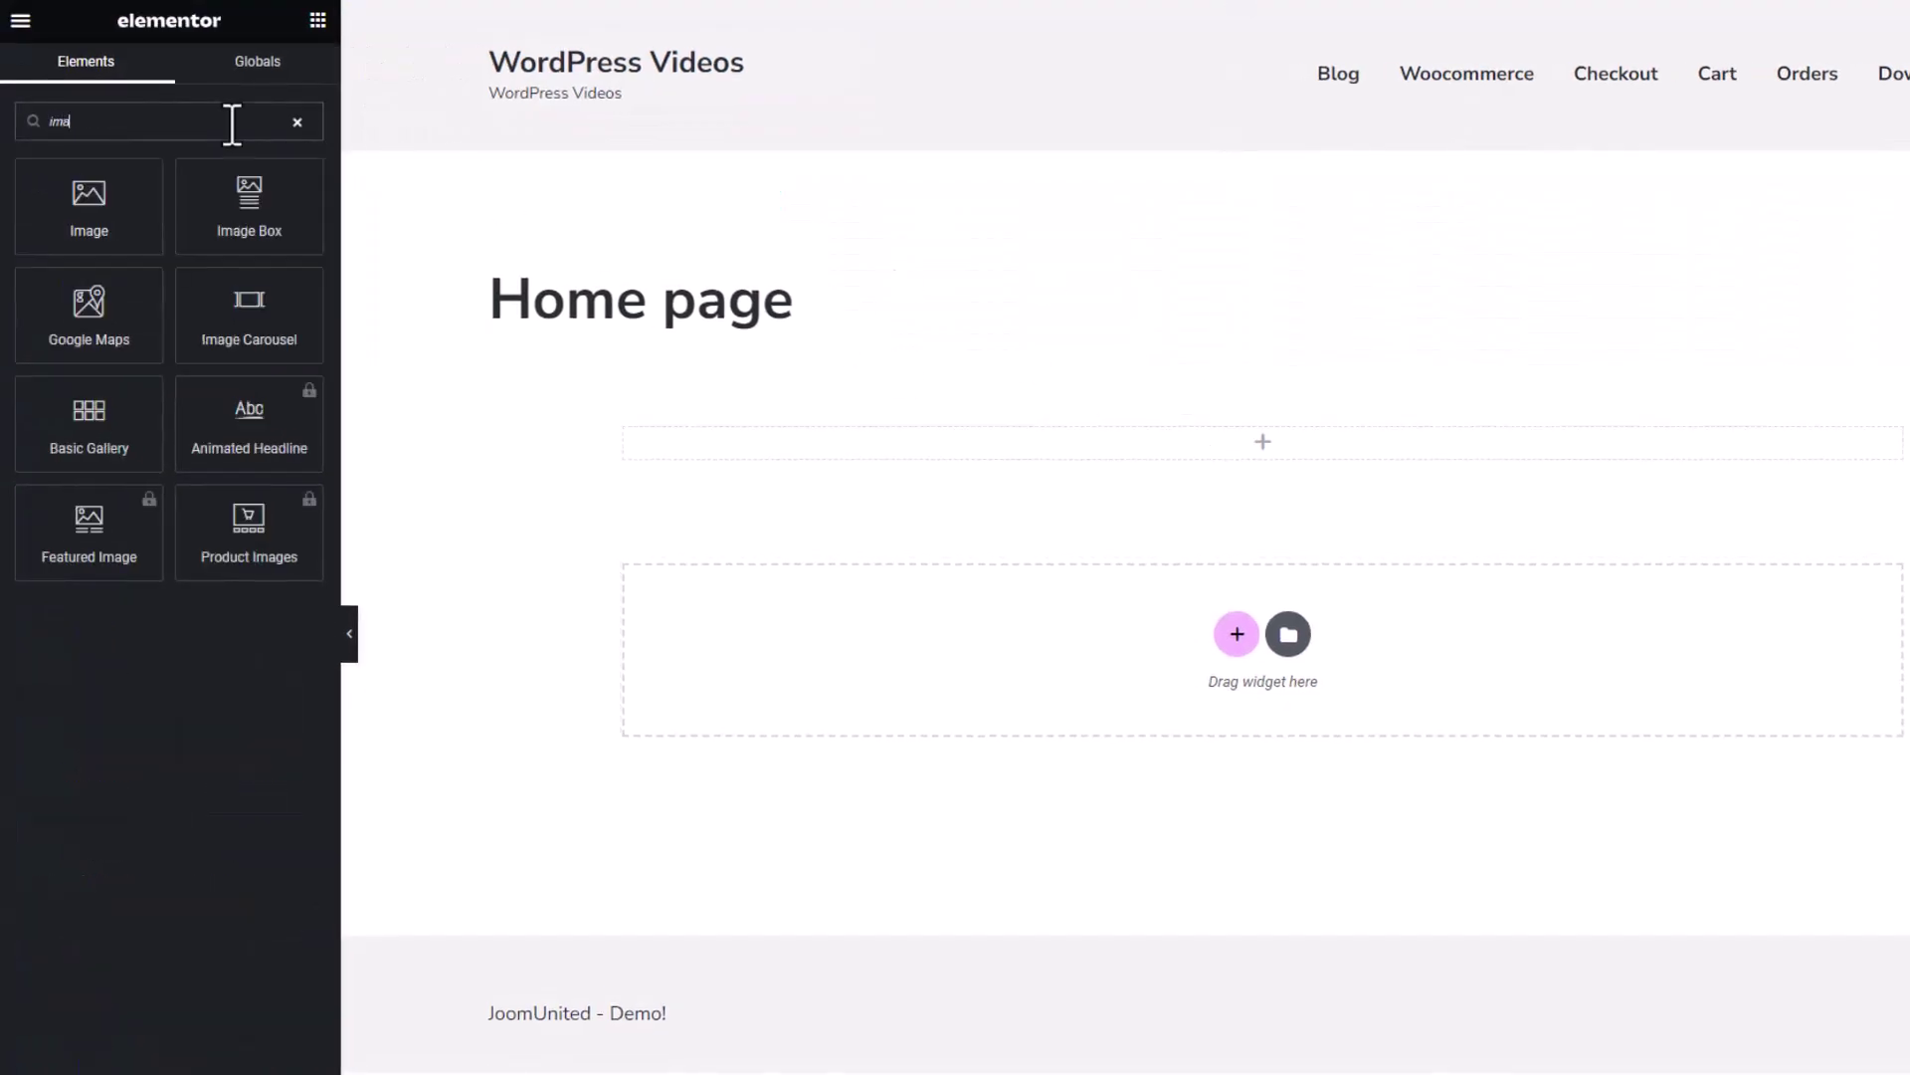
left_click_drag(69, 192, 1162, 660)
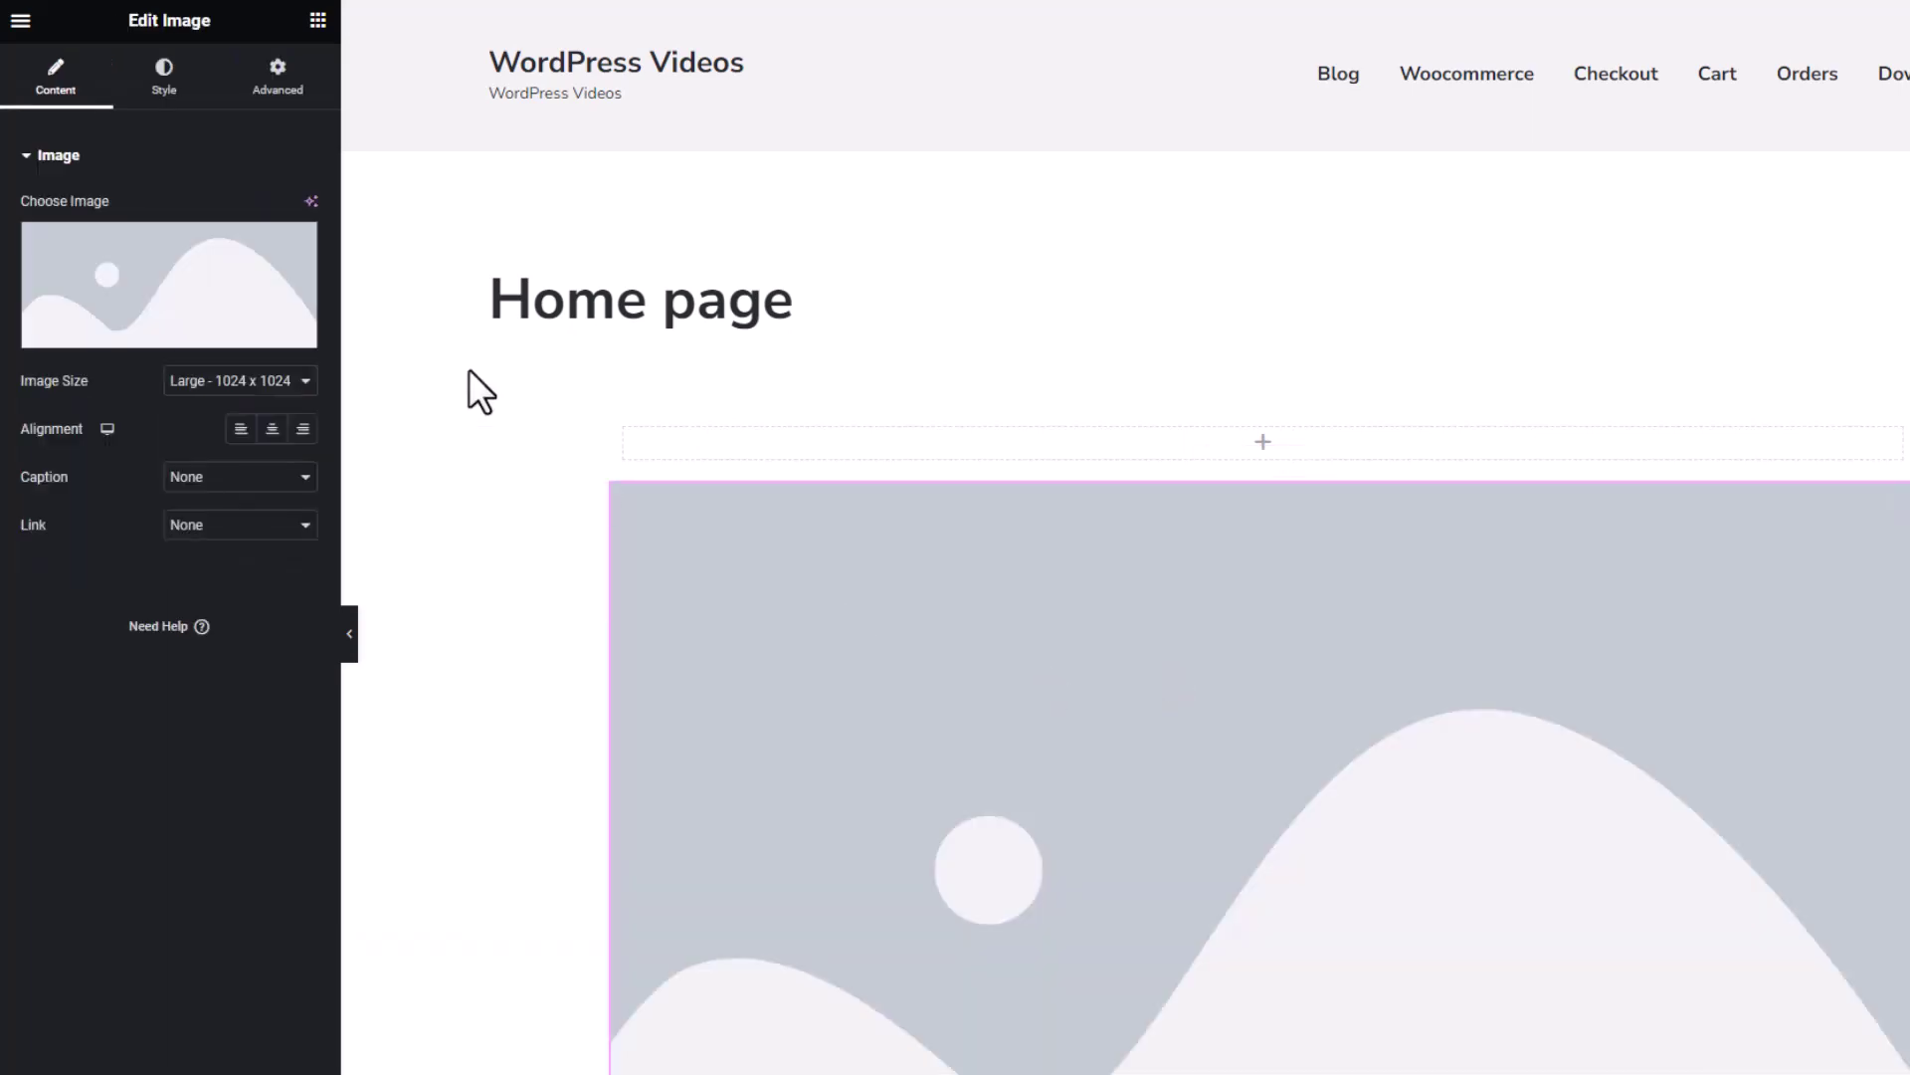
left_click(237, 301)
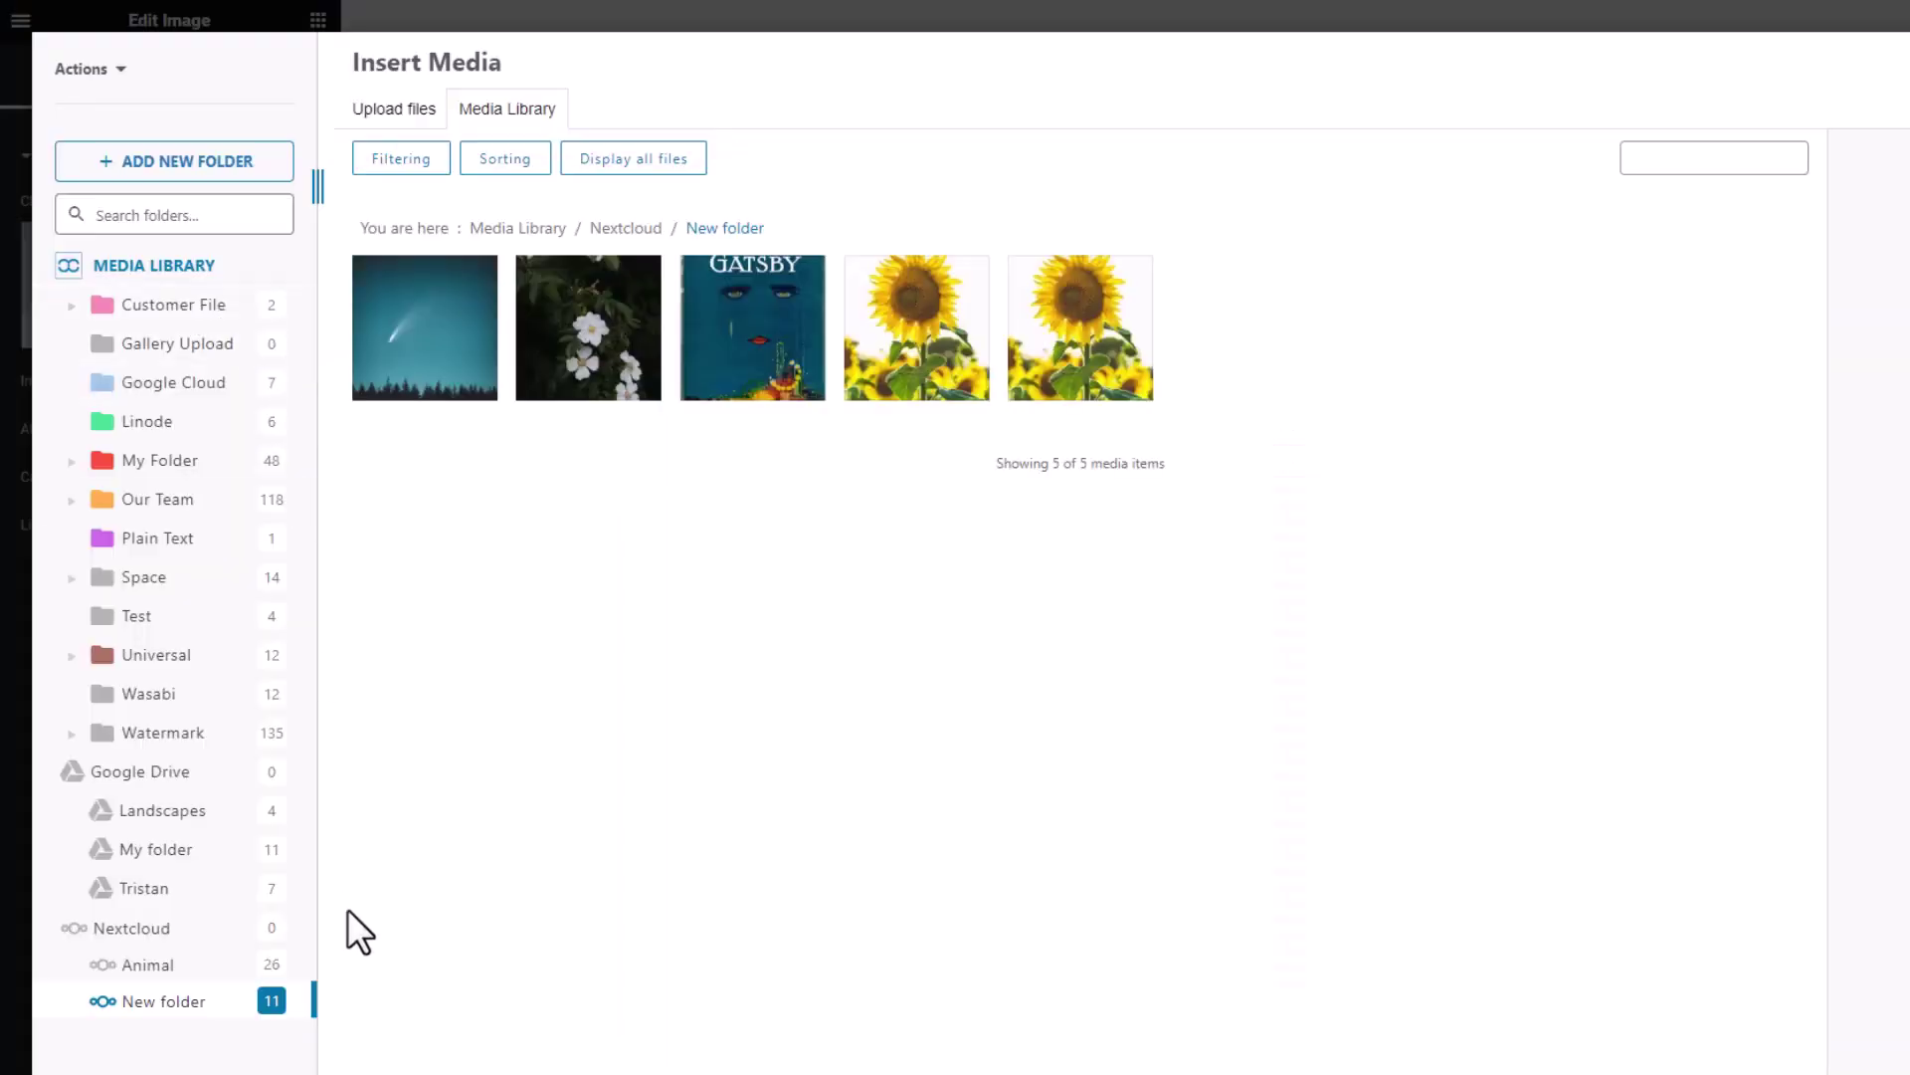
double_click(468, 414)
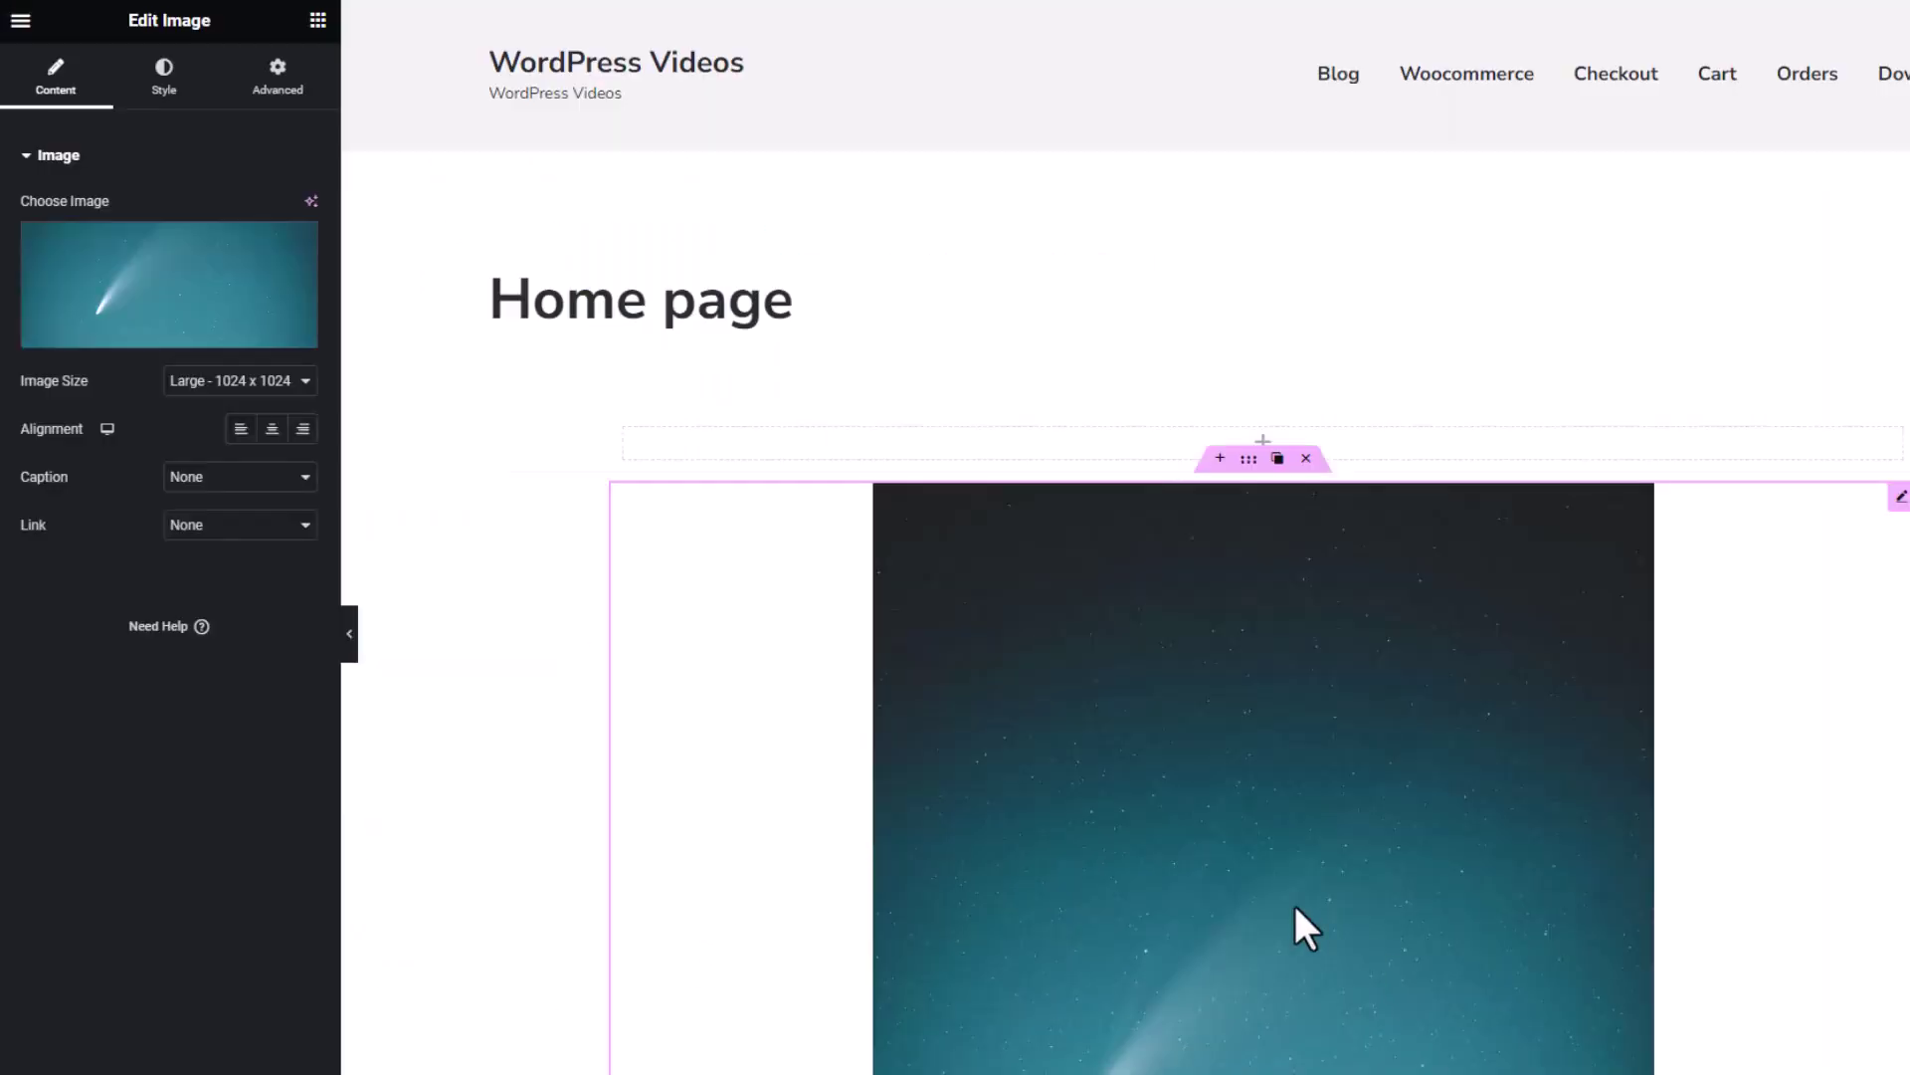
scroll(1287, 840, "down", 3)
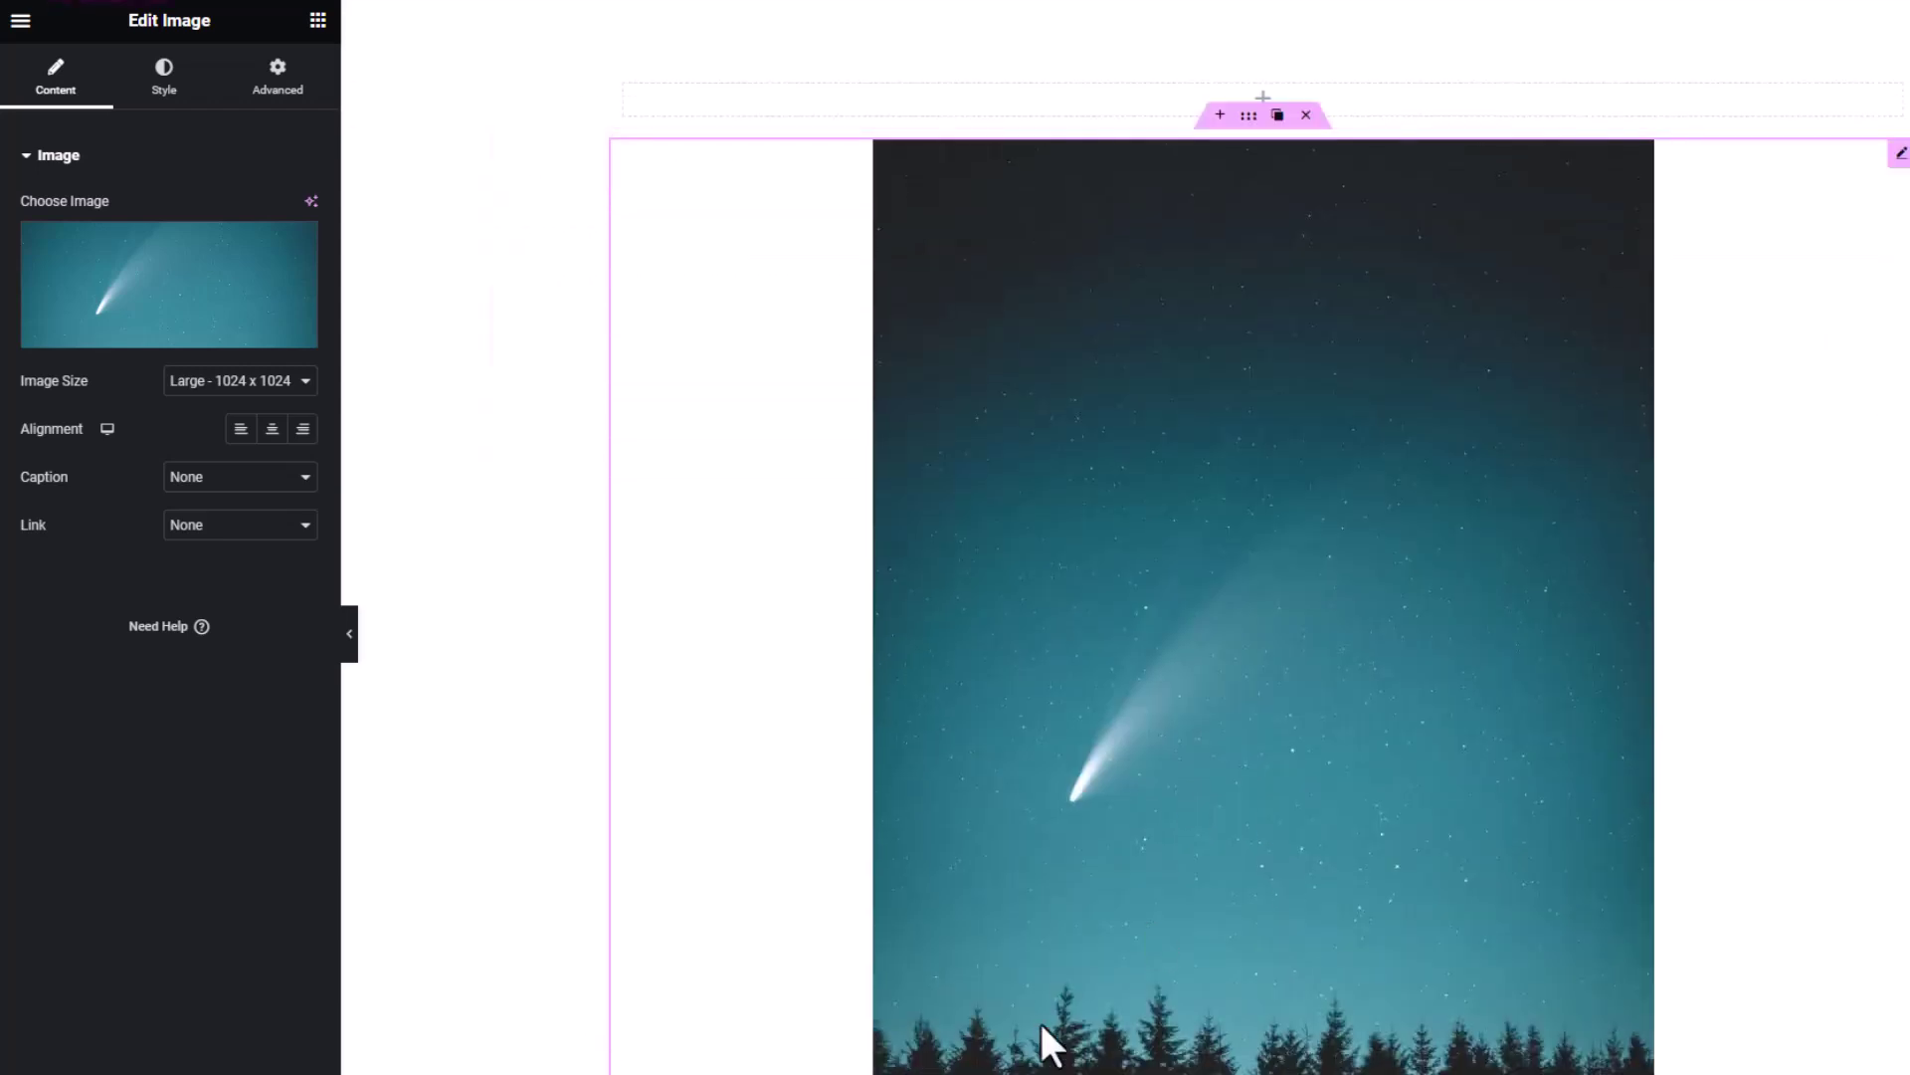
scroll(1215, 940, "down", 2)
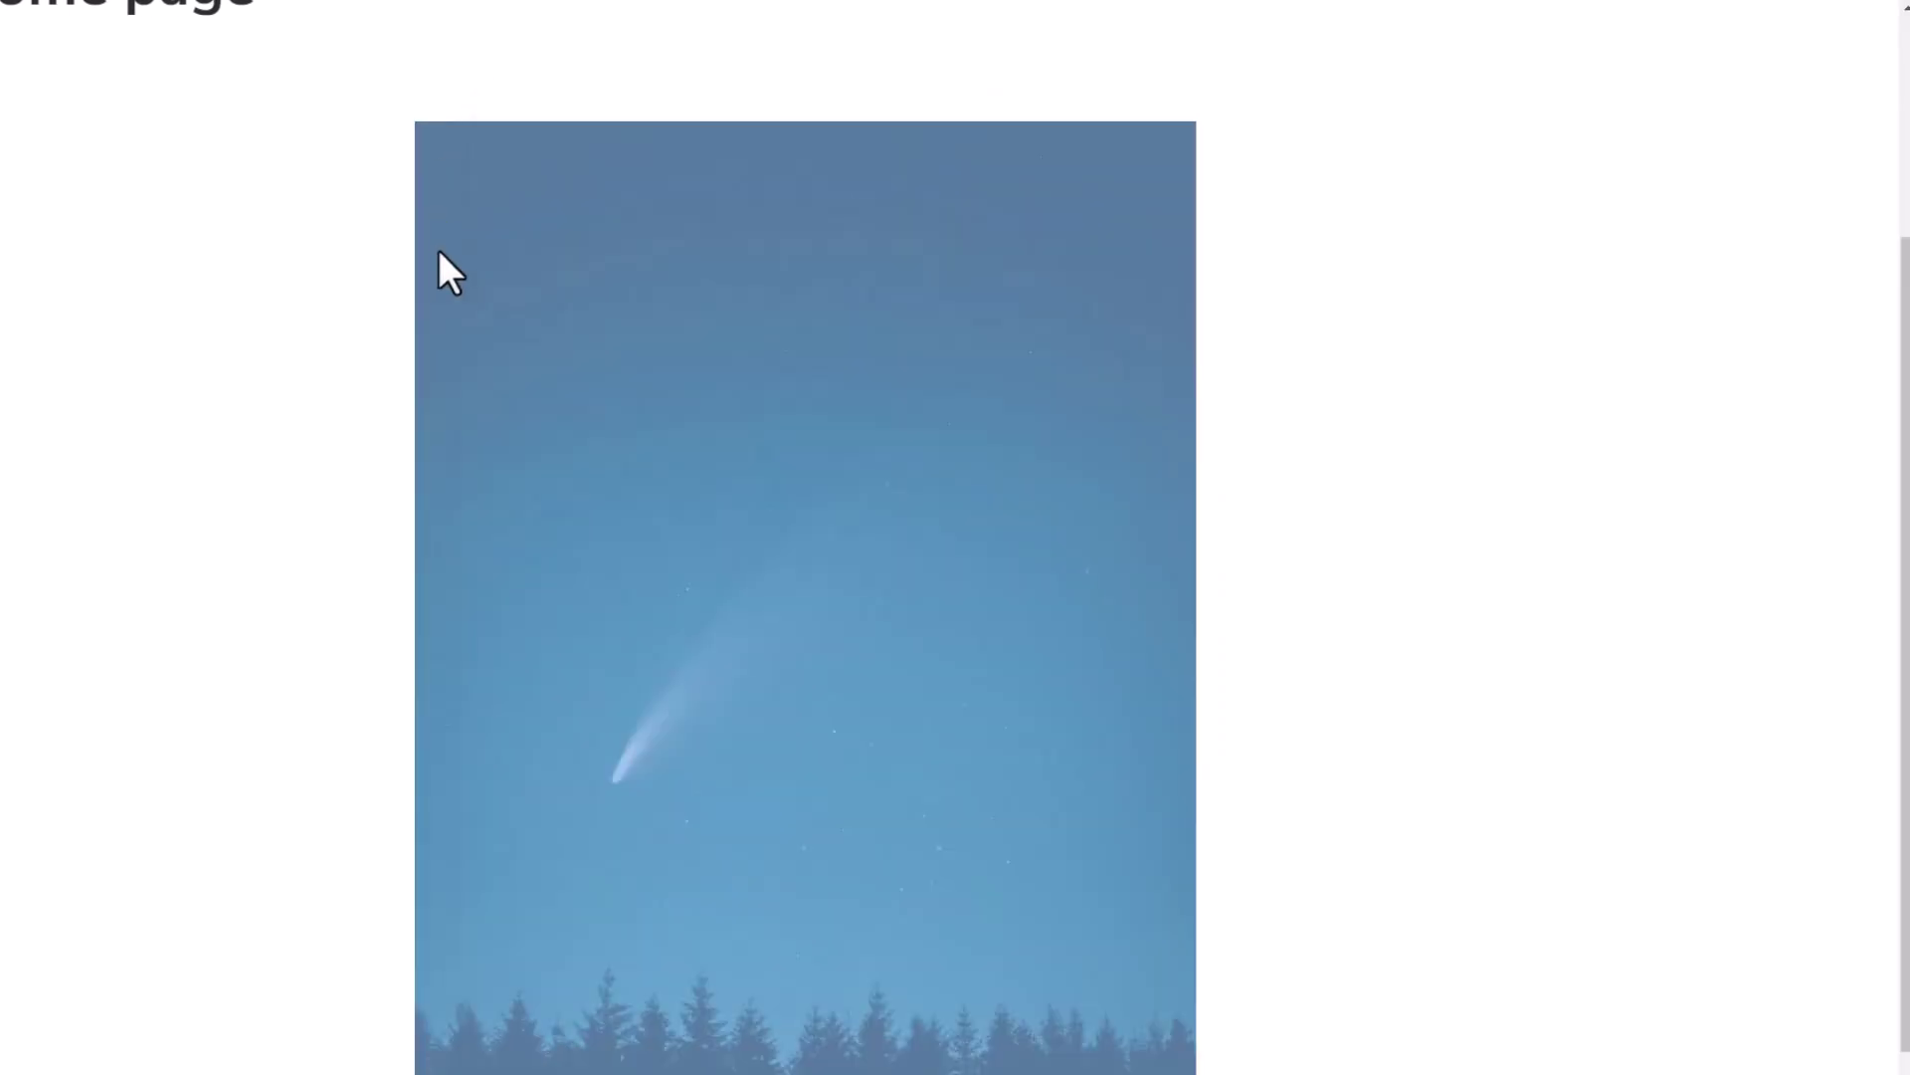
- Inspect the comet image's img src to confirm it is loaded from the Nextcloud server
left_click(438, 247)
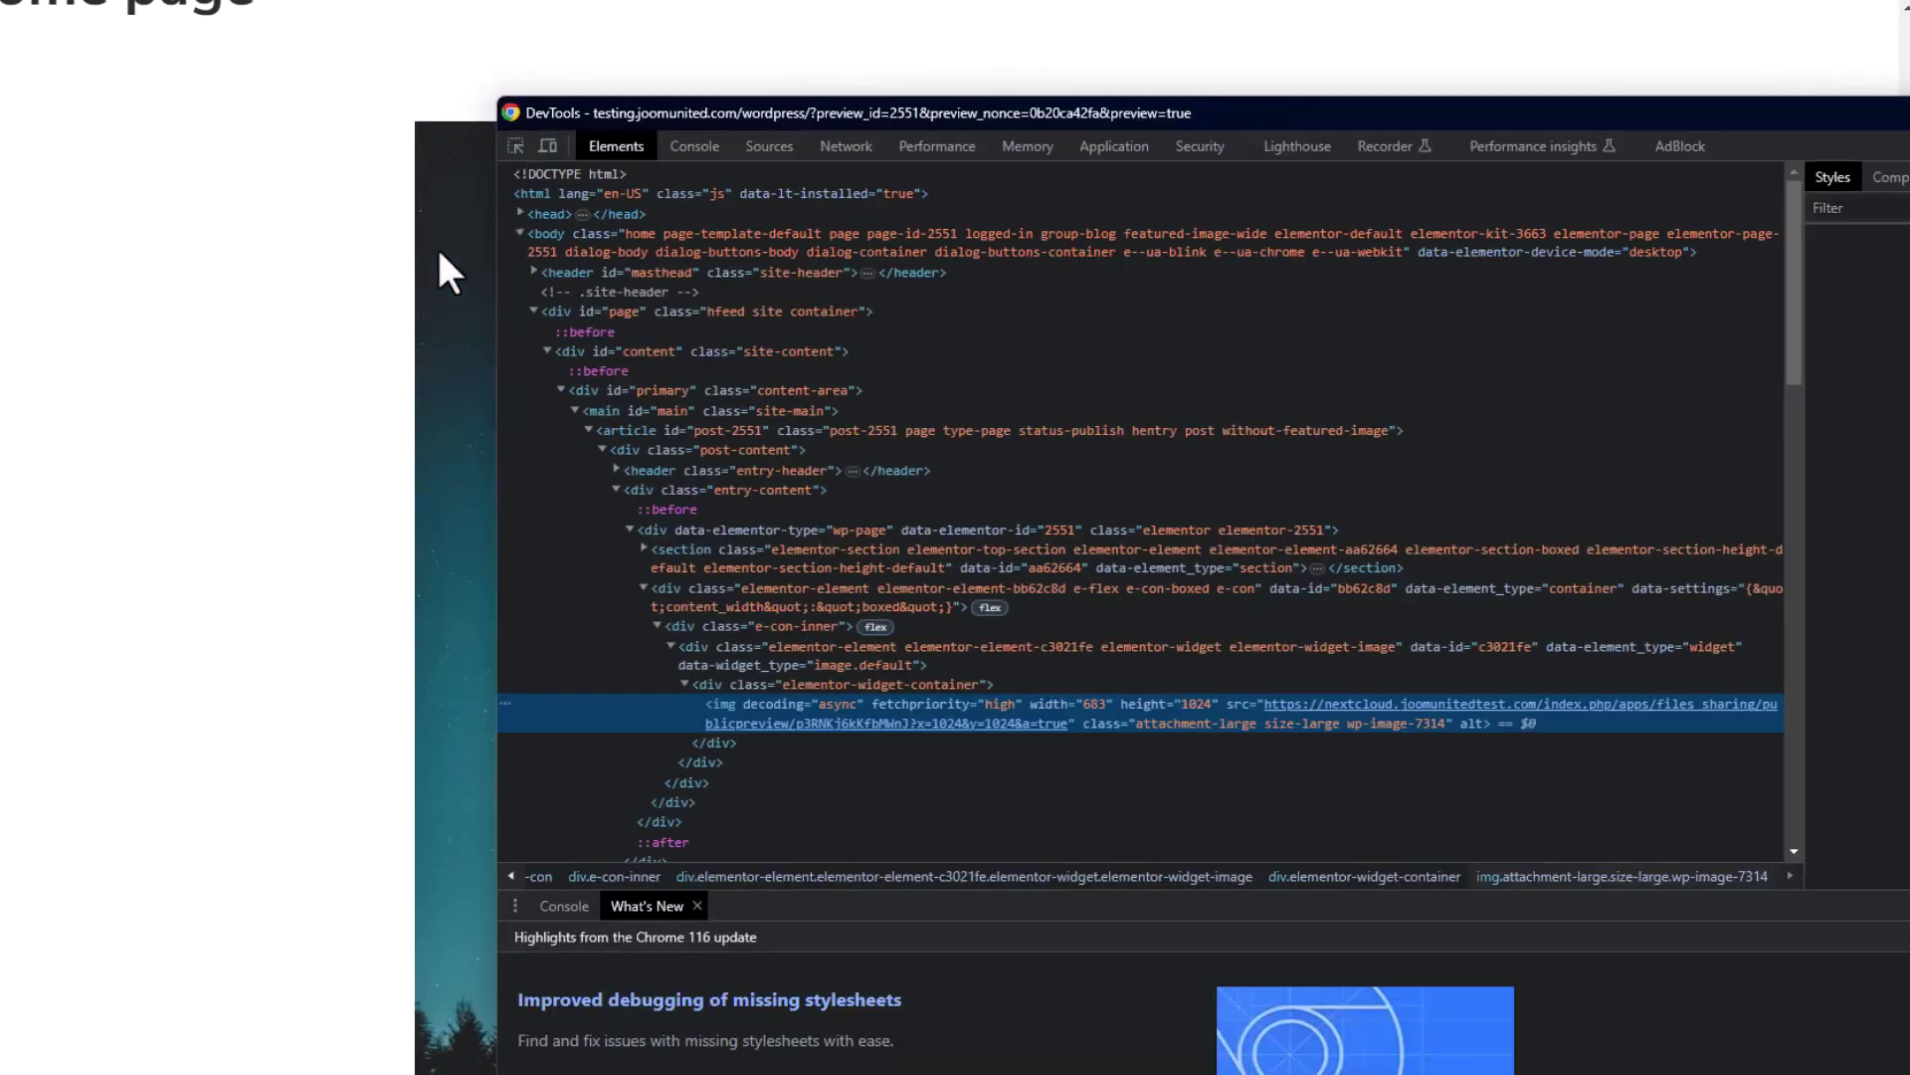
mouse_move(1329, 705)
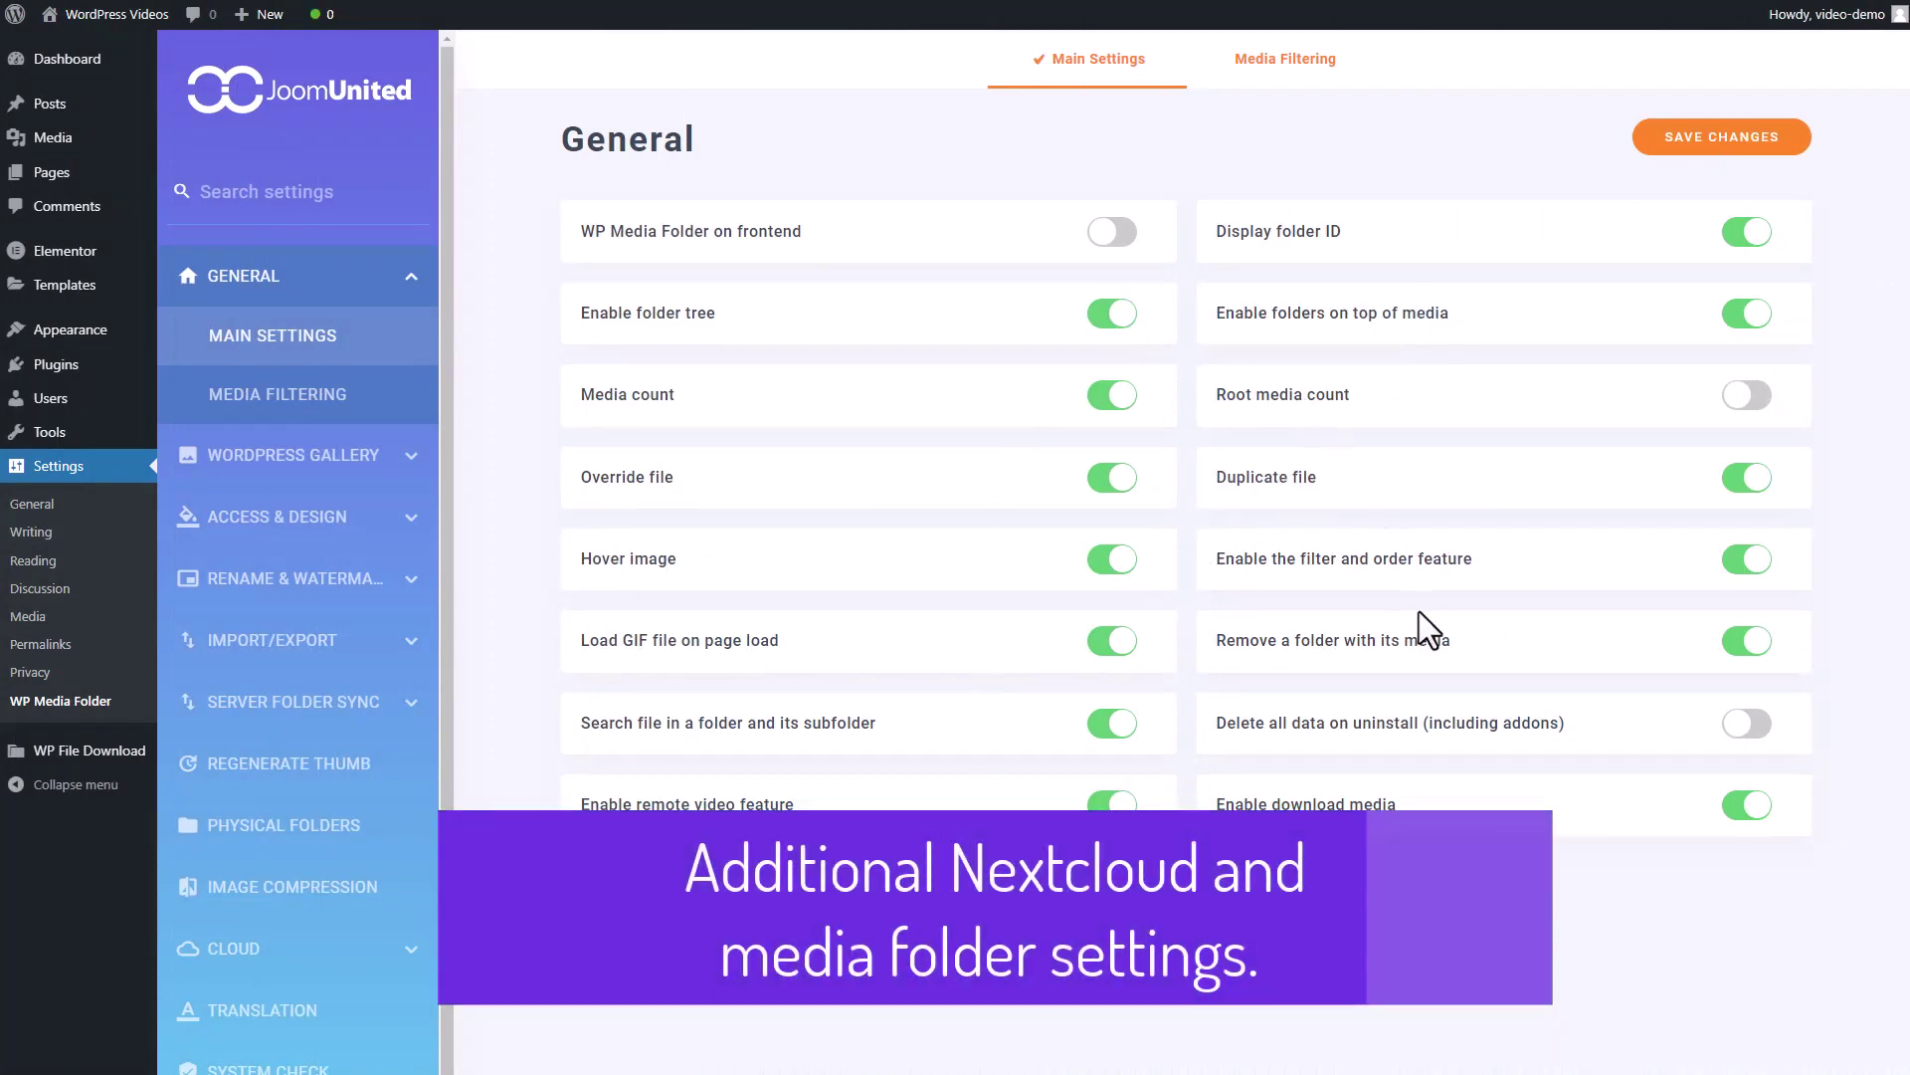
- Open Access & Design settings and leave Folder automatic creation set to By user
mouse_move(617, 221)
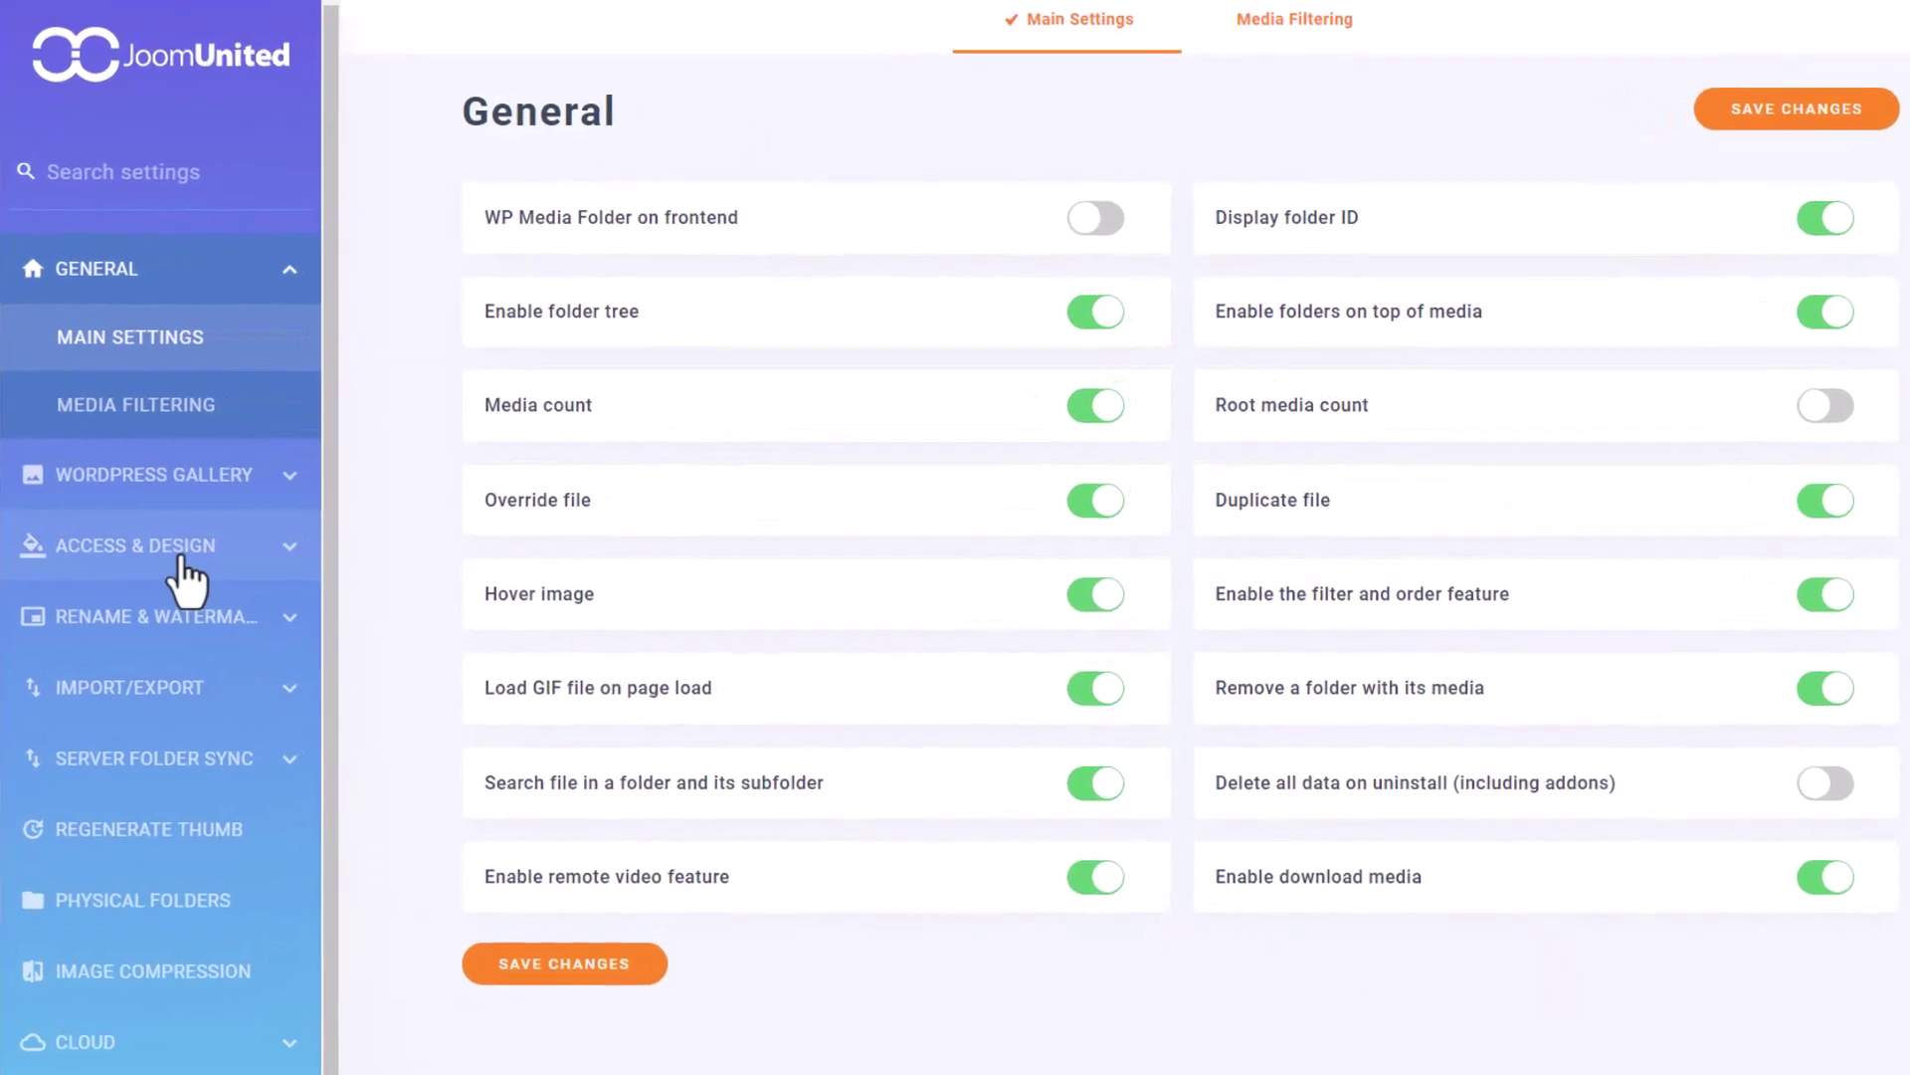
left_click(279, 516)
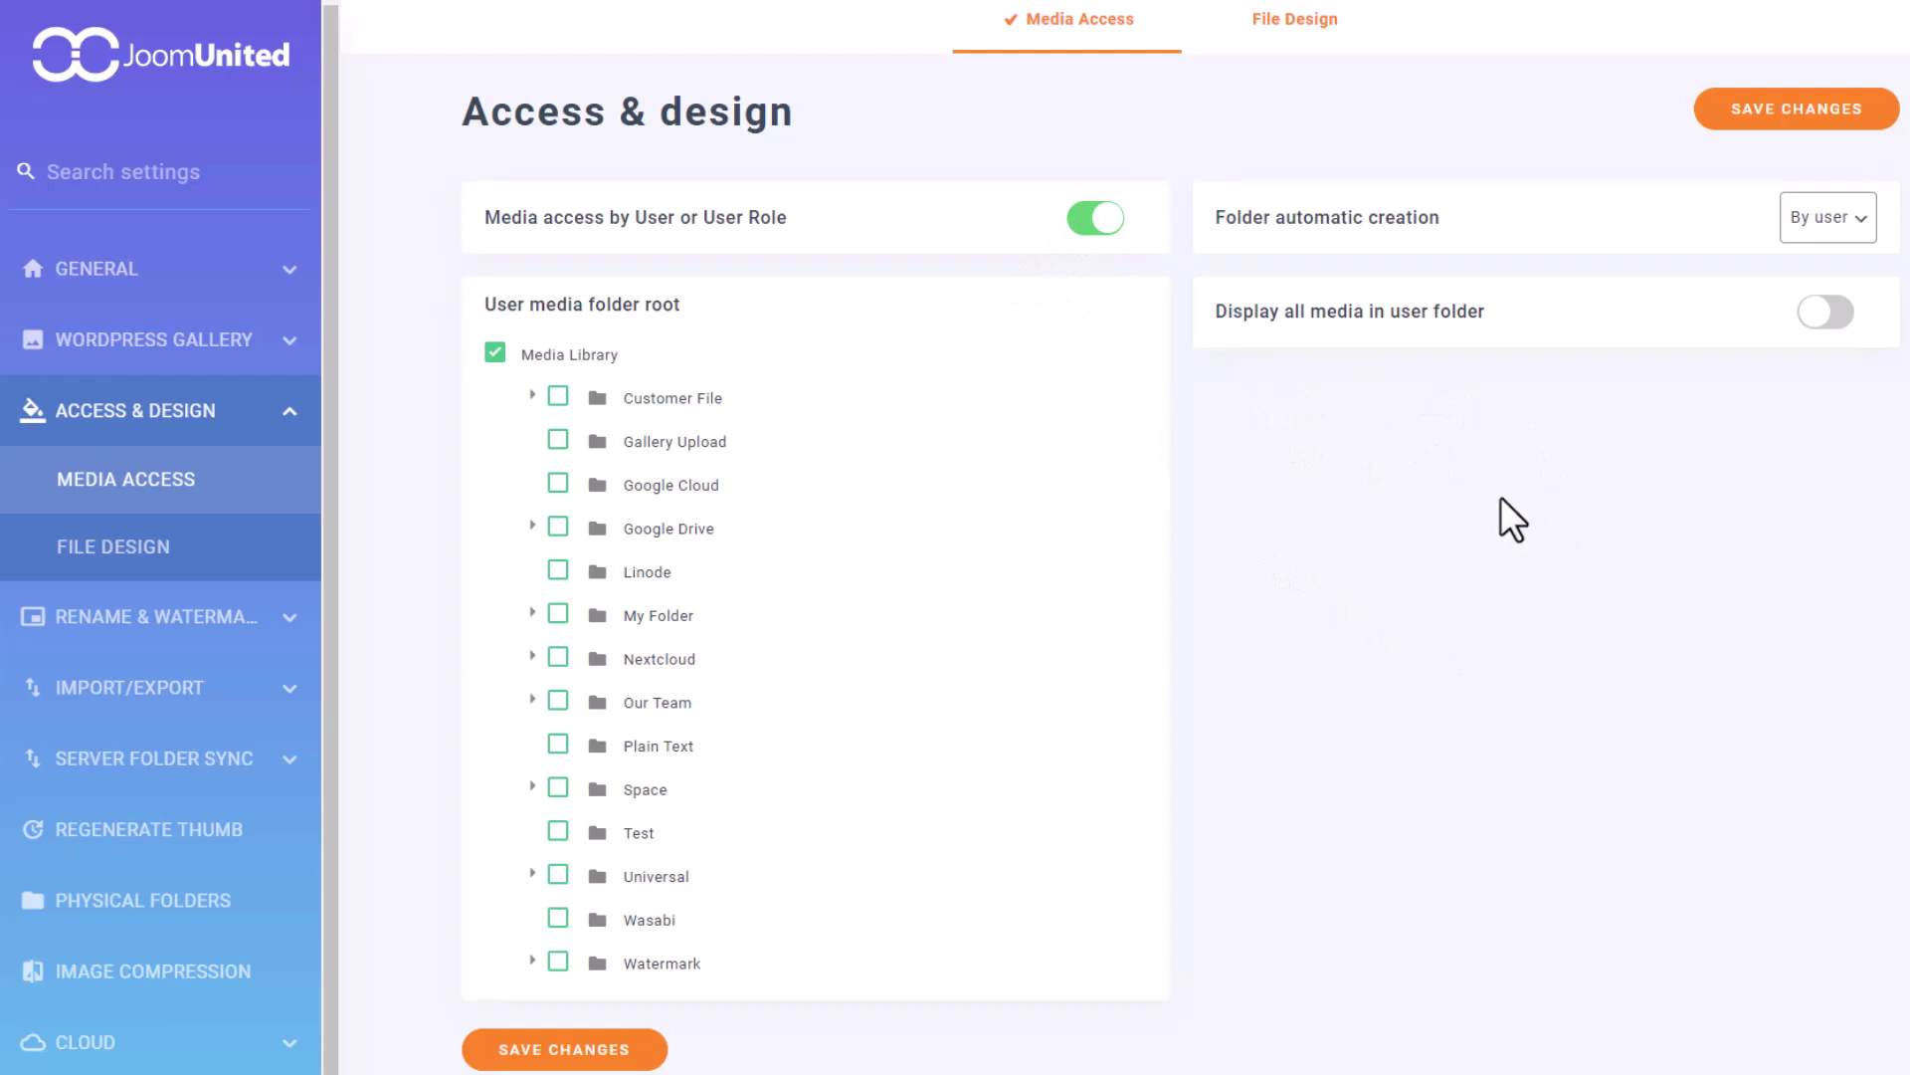
left_click(1851, 221)
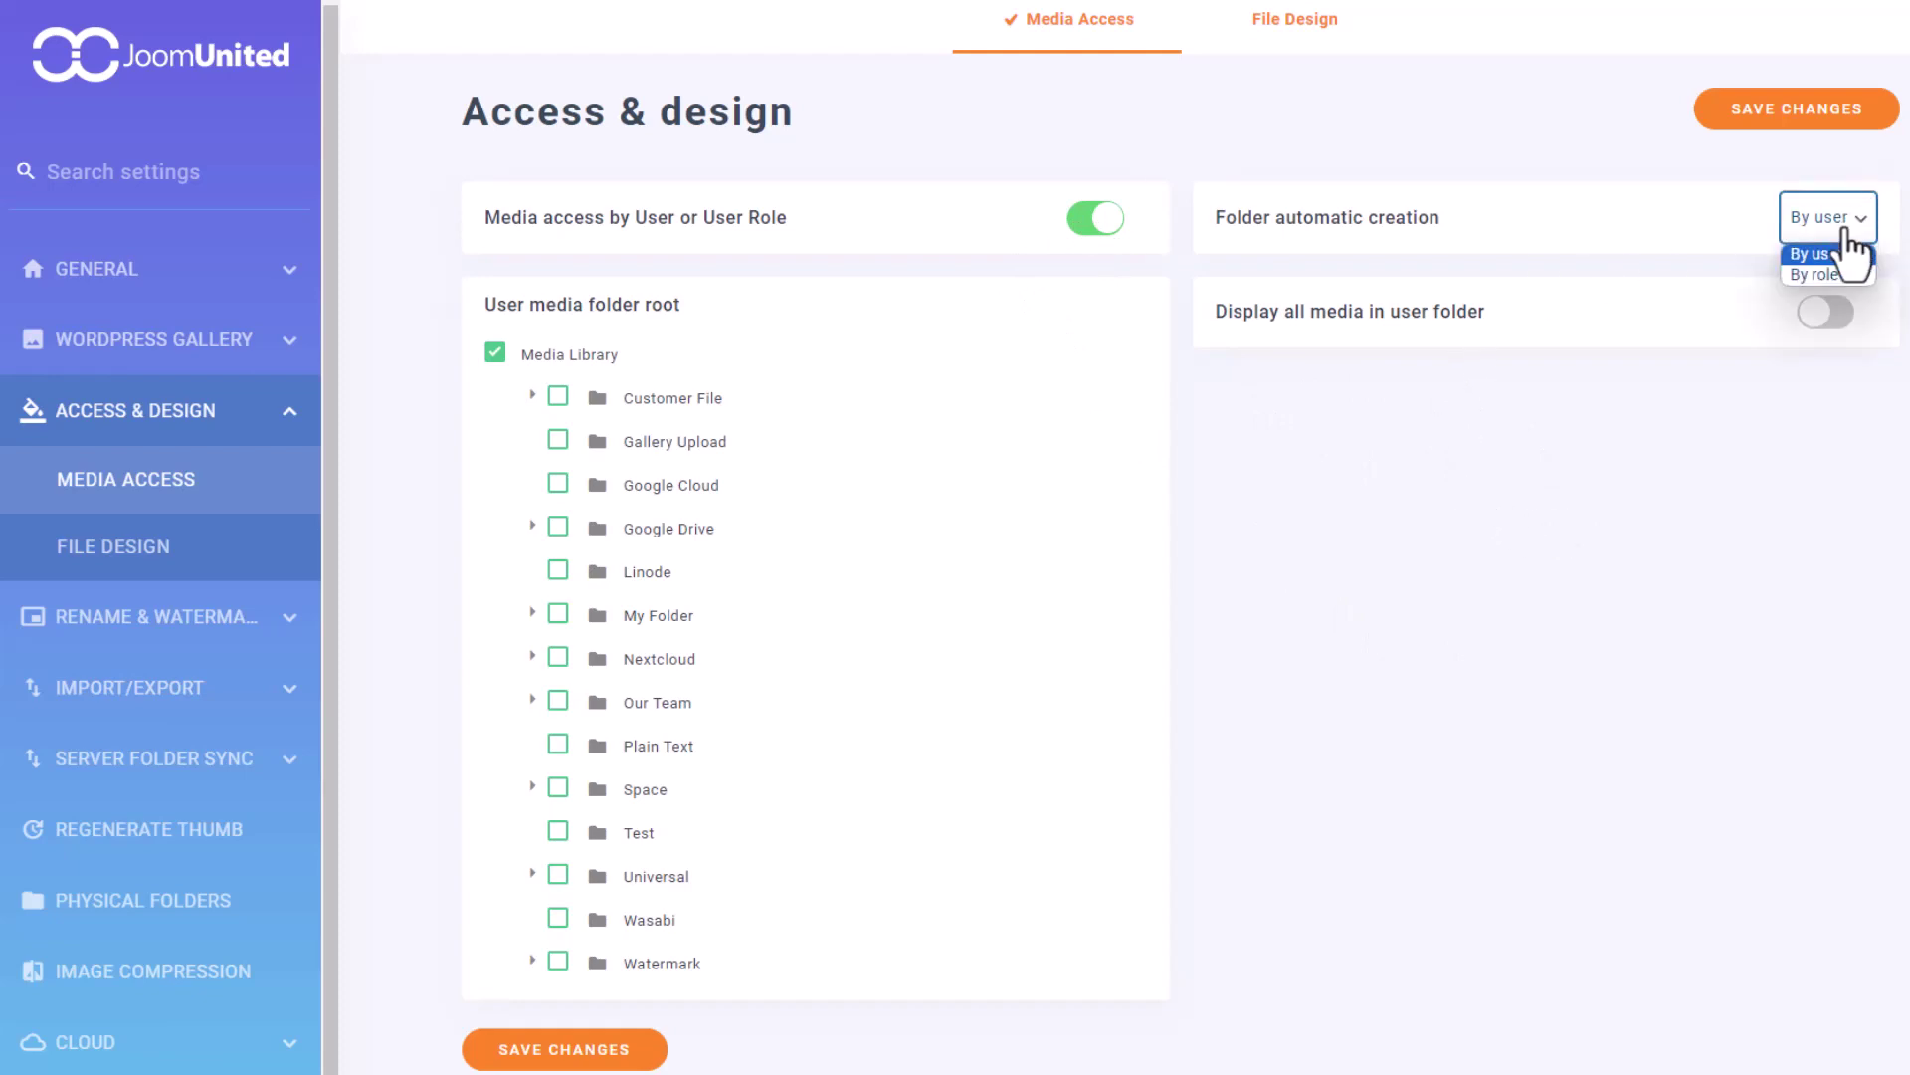
left_click(1174, 459)
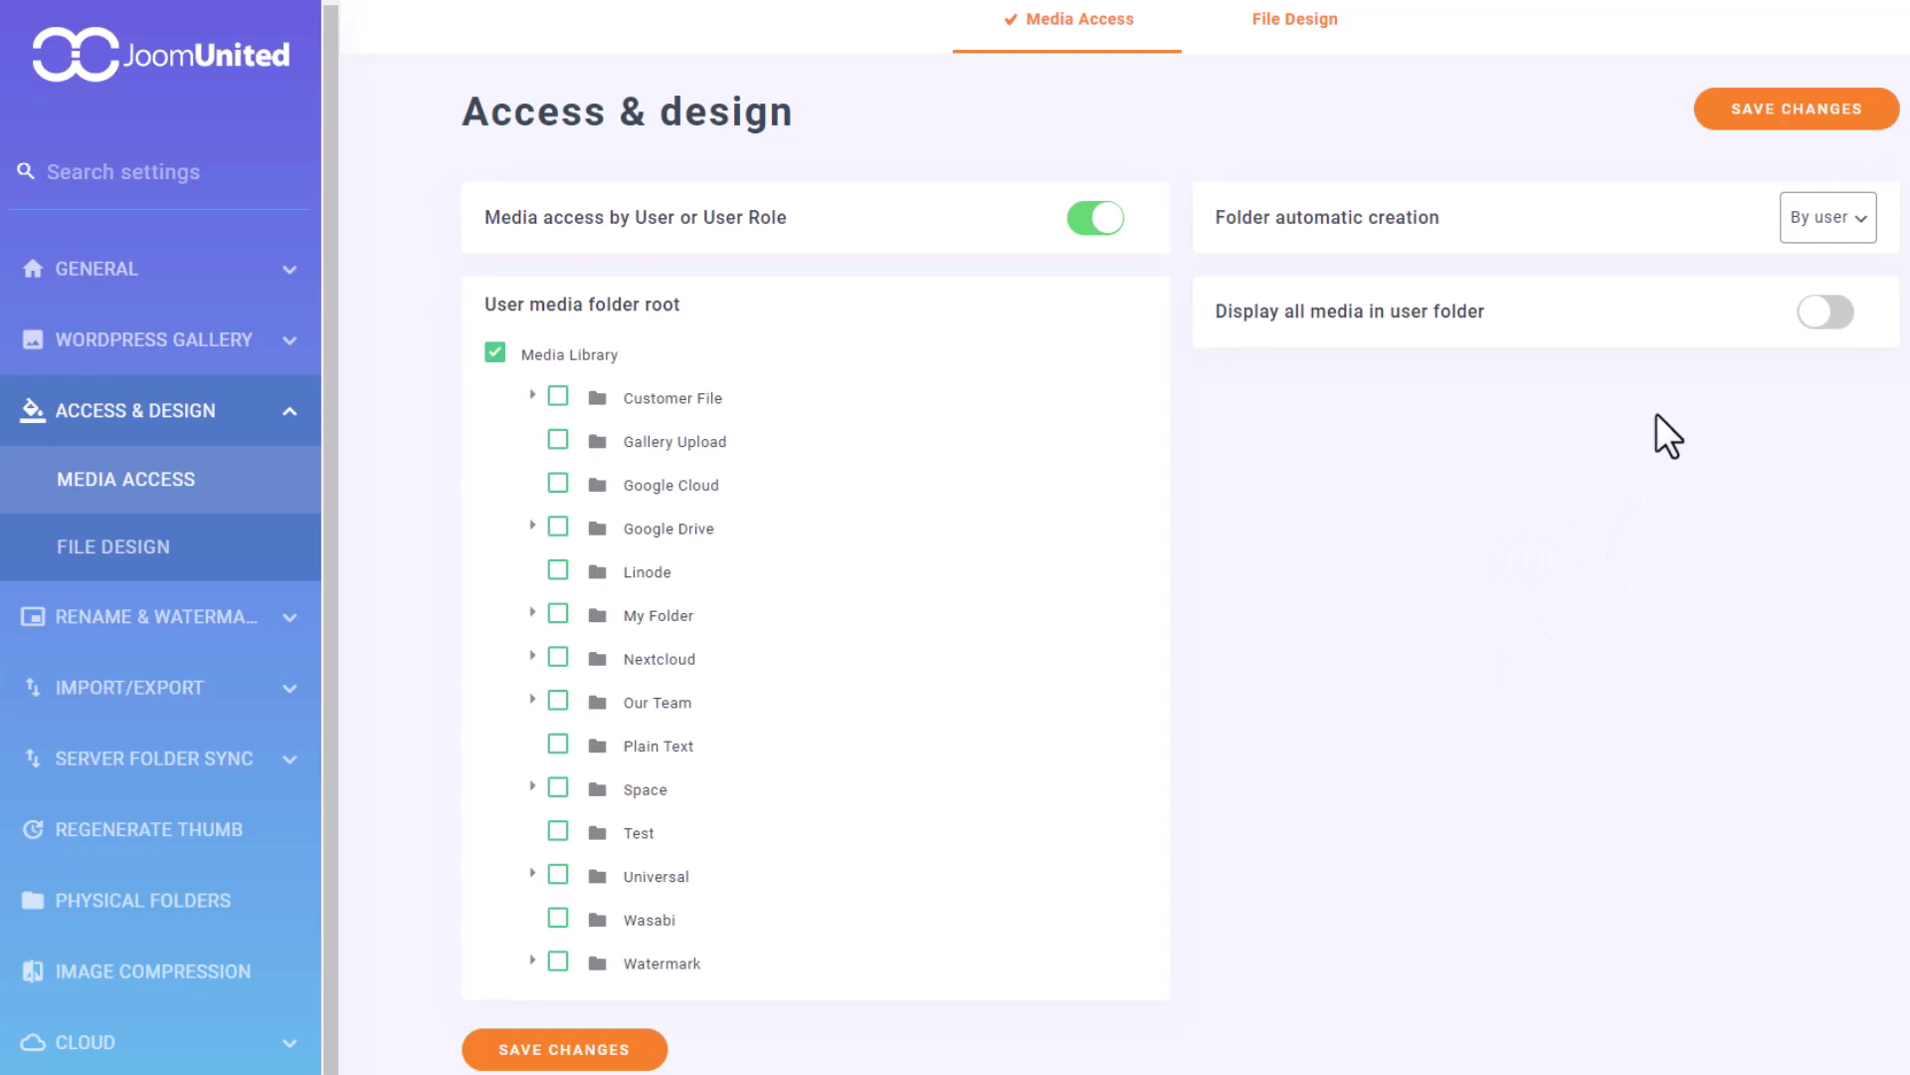
mouse_move(1315, 320)
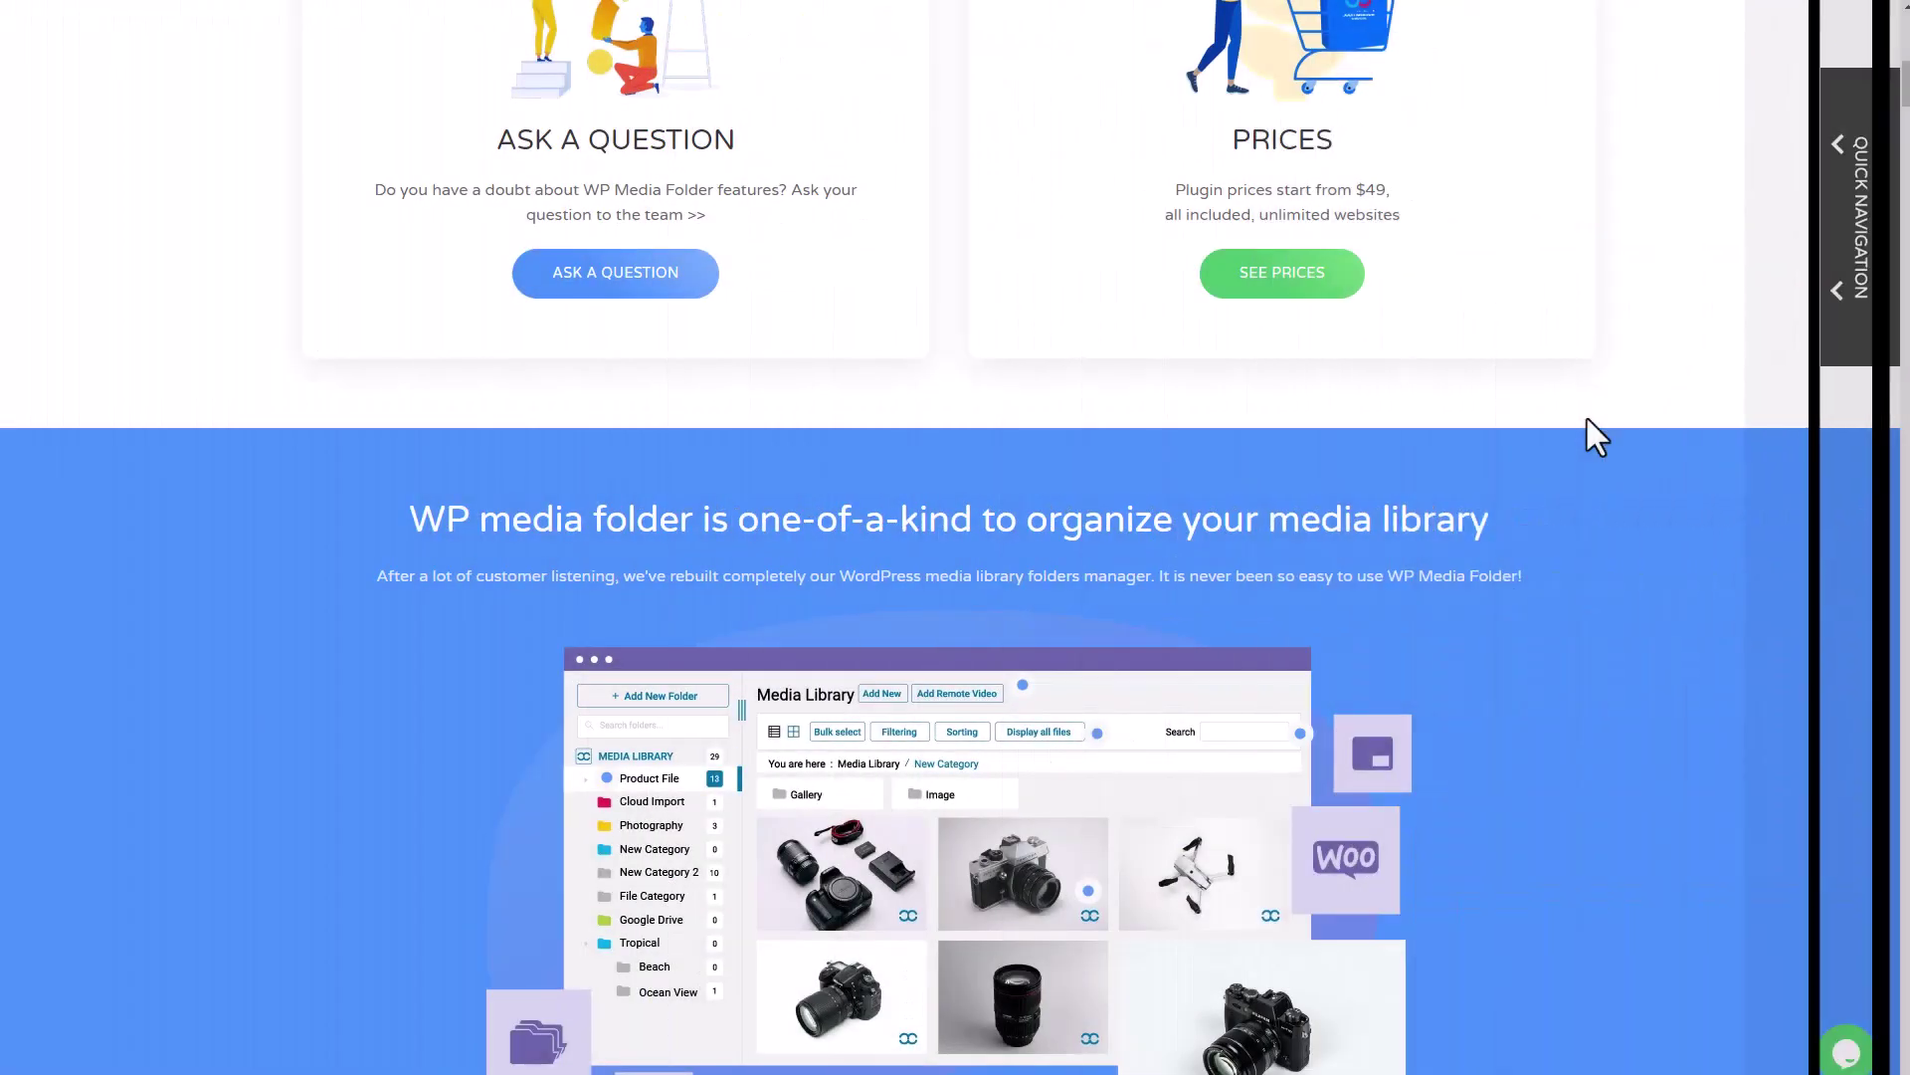
- Scroll the WP Media Folder product page down to the $49 plugin and $69 all-addons pricing cards
scroll(1586, 423, "up", 3)
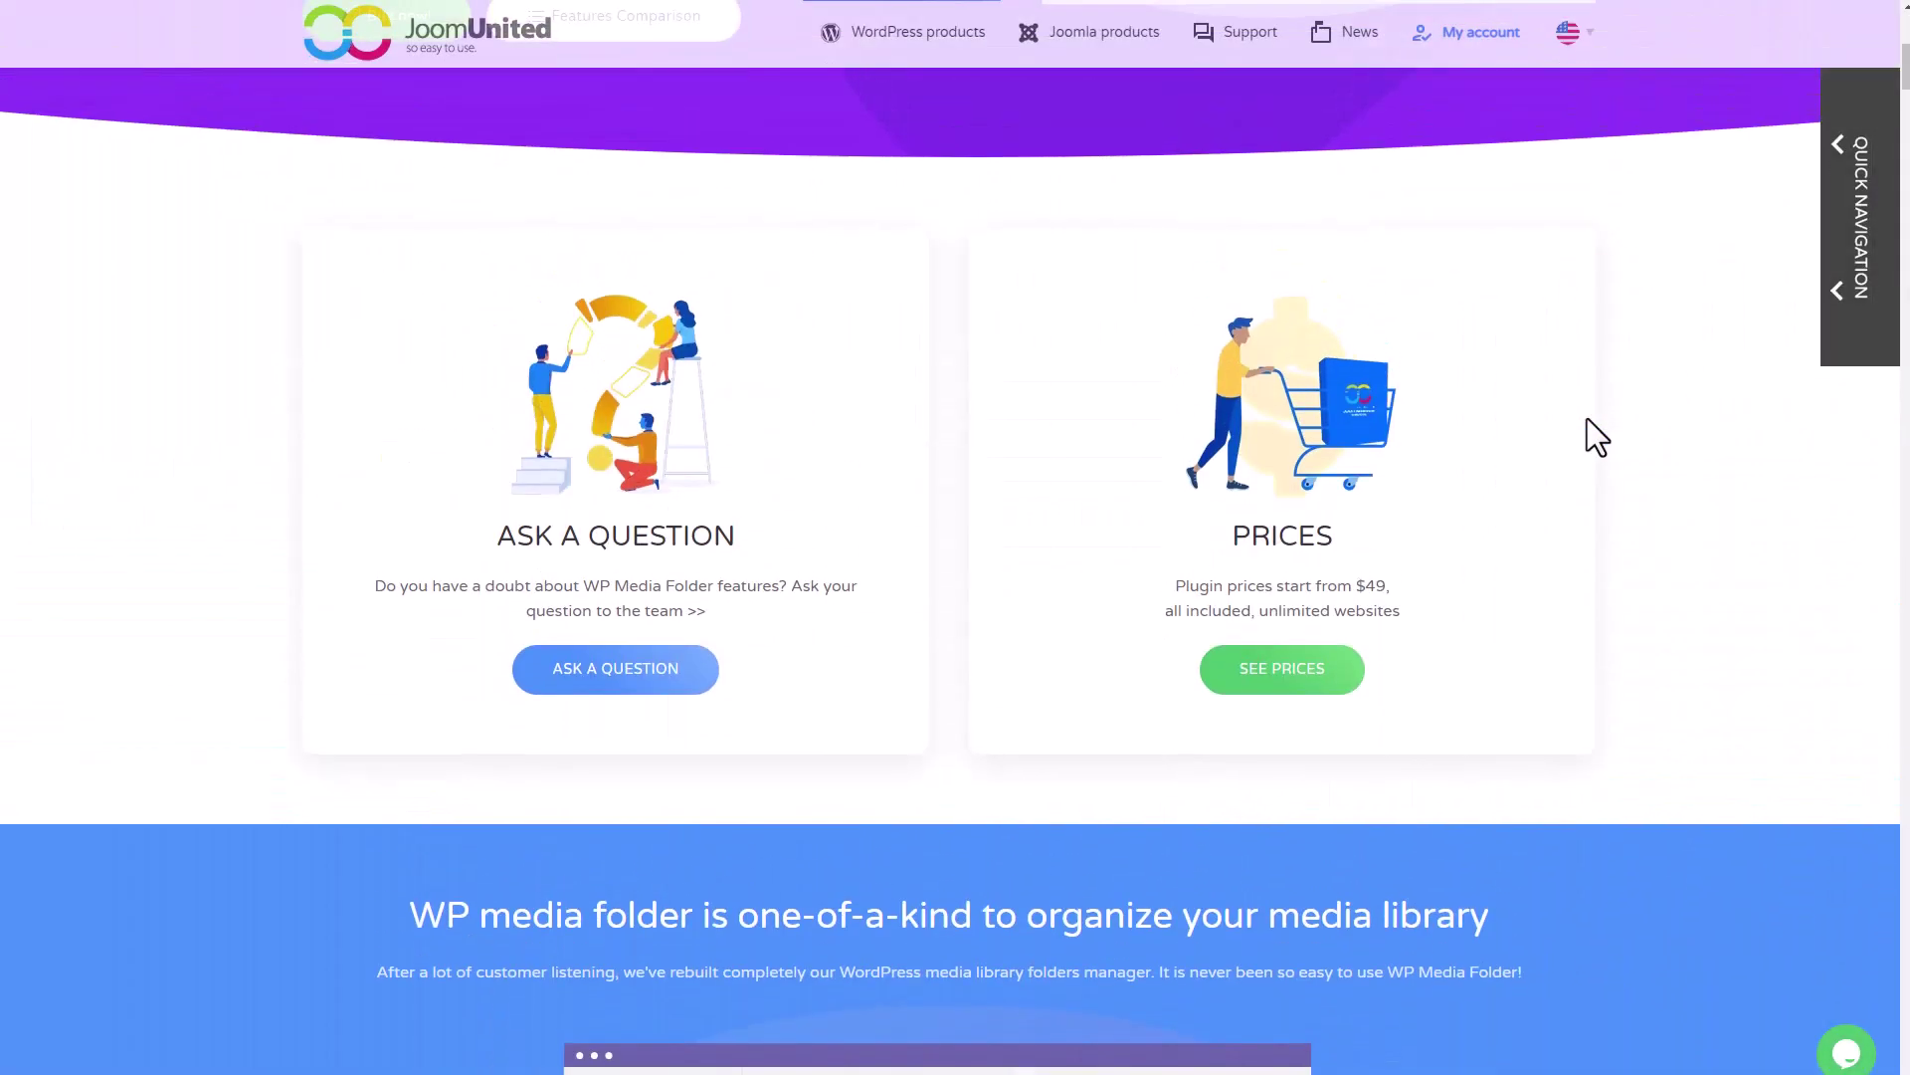
scroll(1418, 762, "down", 3)
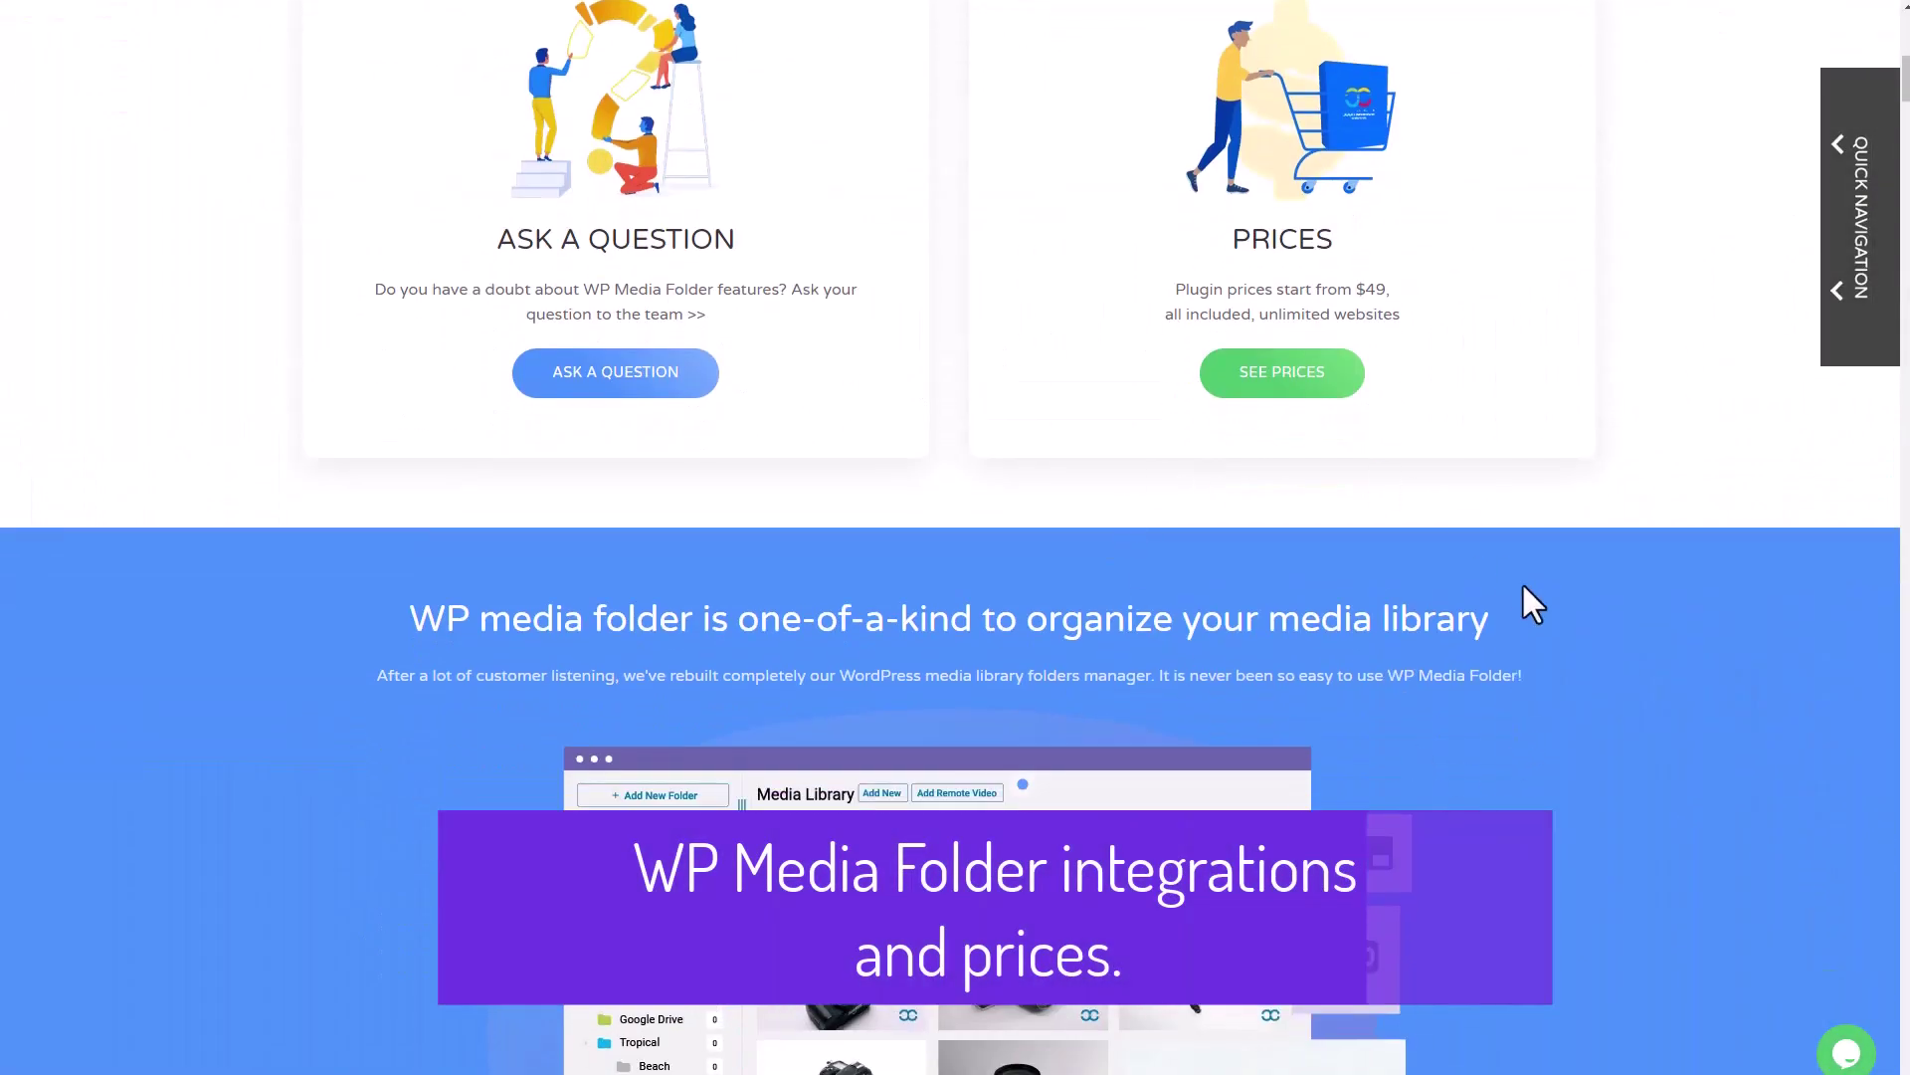
scroll(1533, 604, "down", 4)
scroll(1551, 619, "down", 15)
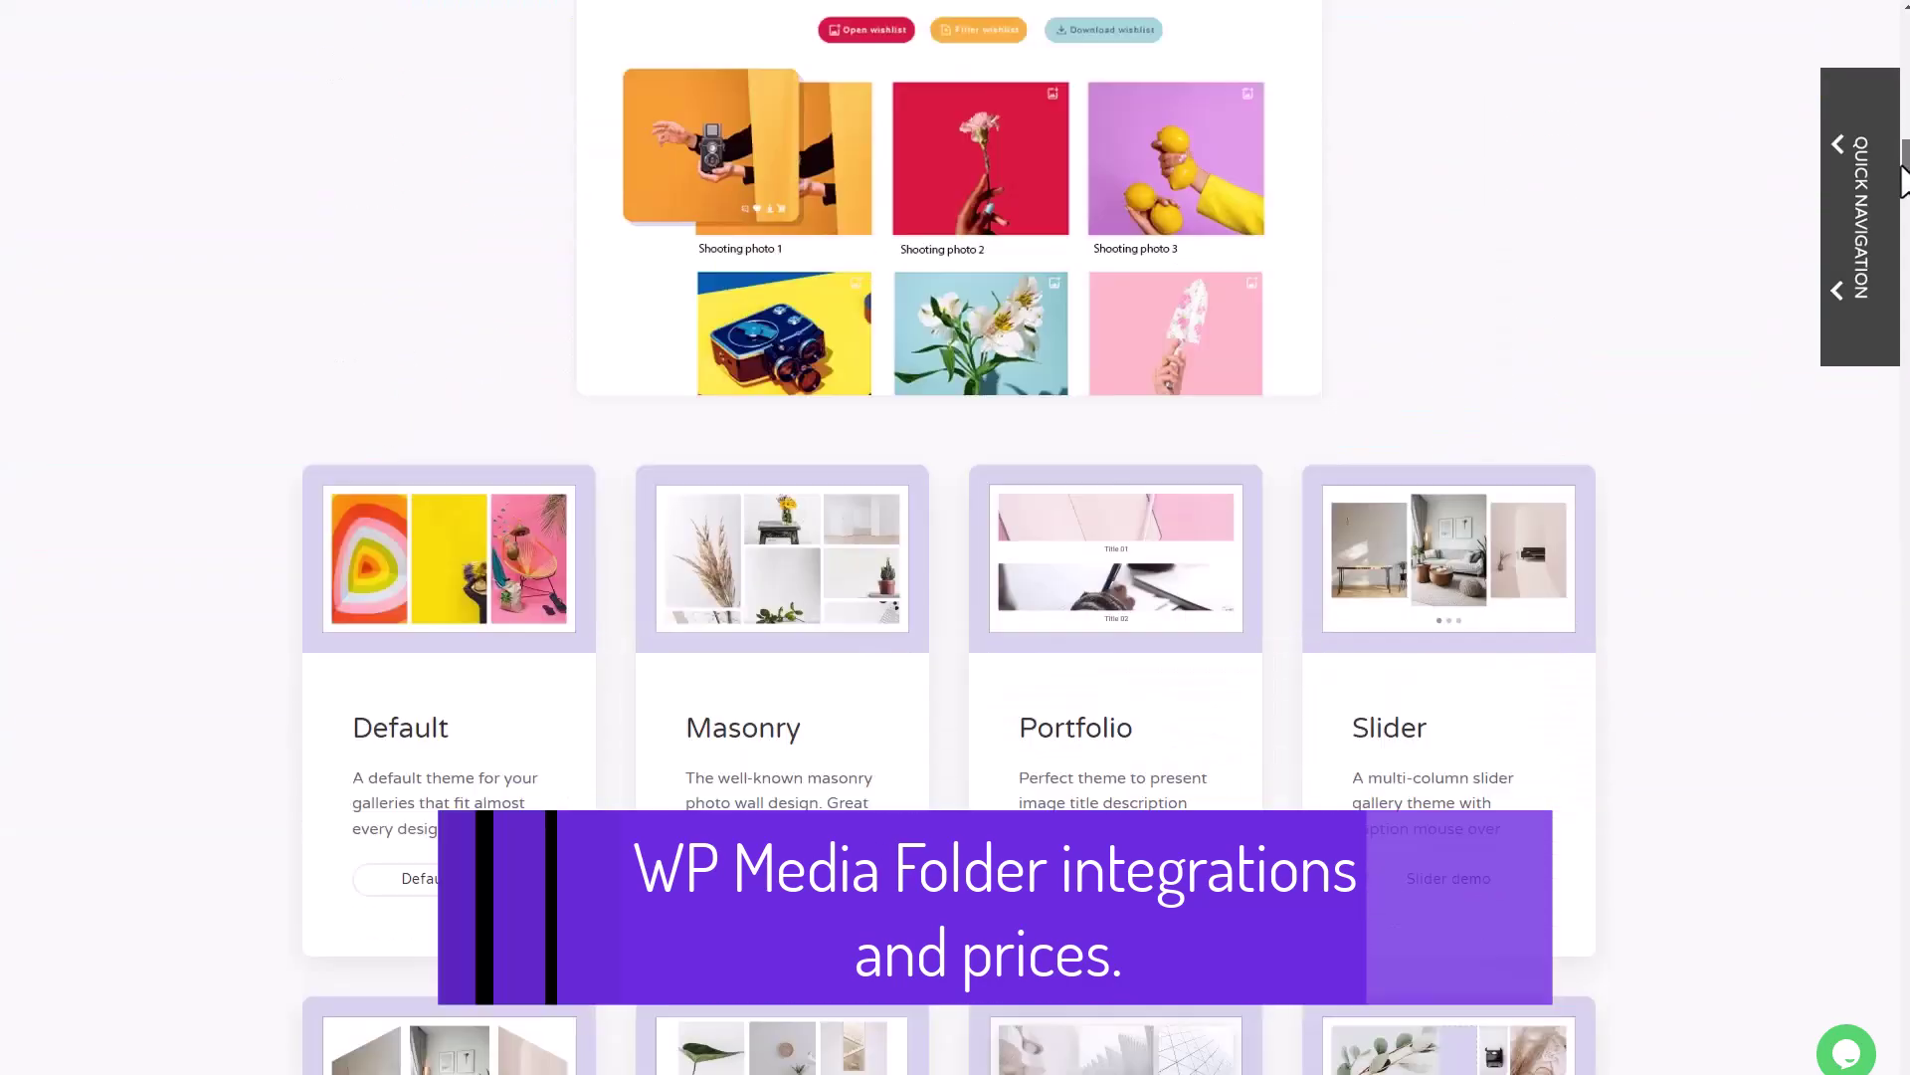
left_click_drag(1904, 179, 1903, 674)
scroll(1246, 438, "down", 20)
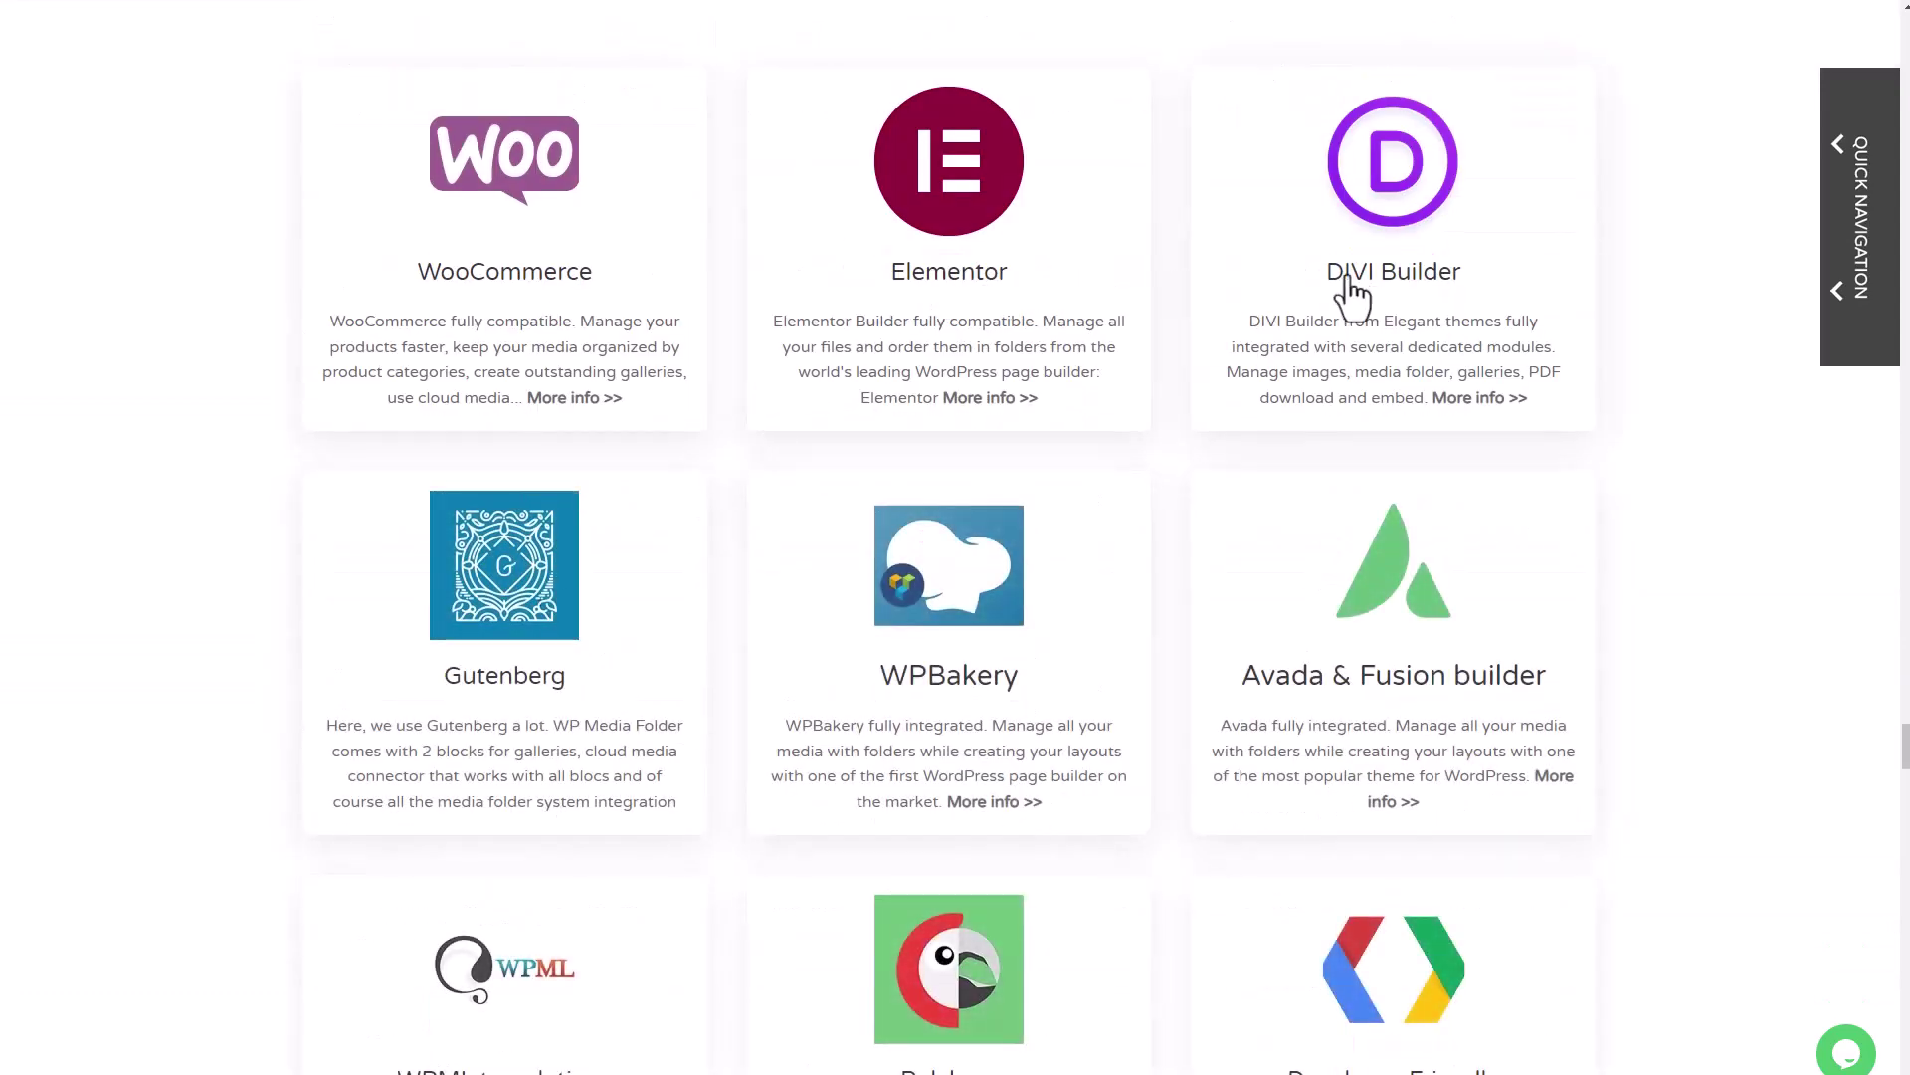
scroll(1112, 667, "down", 1)
scroll(1112, 667, "down", 15)
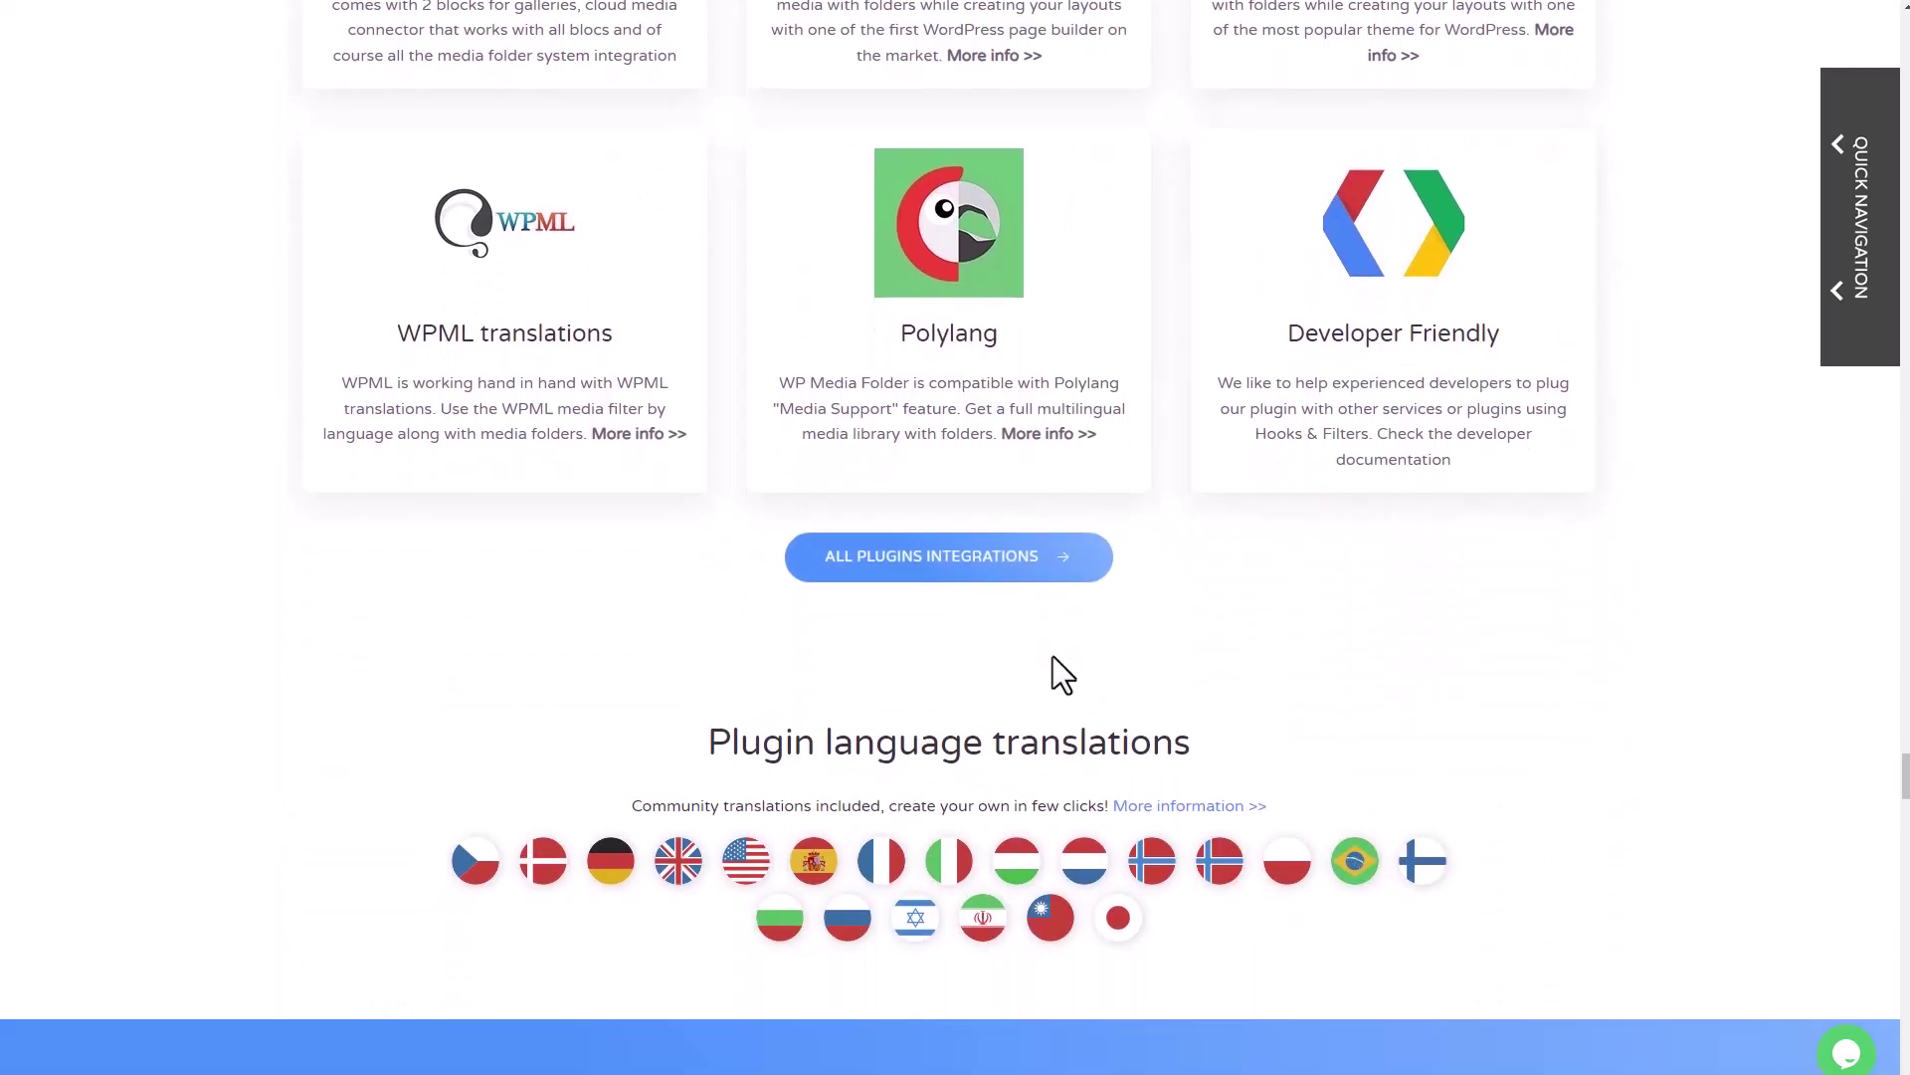
scroll(1445, 546, "down", 10)
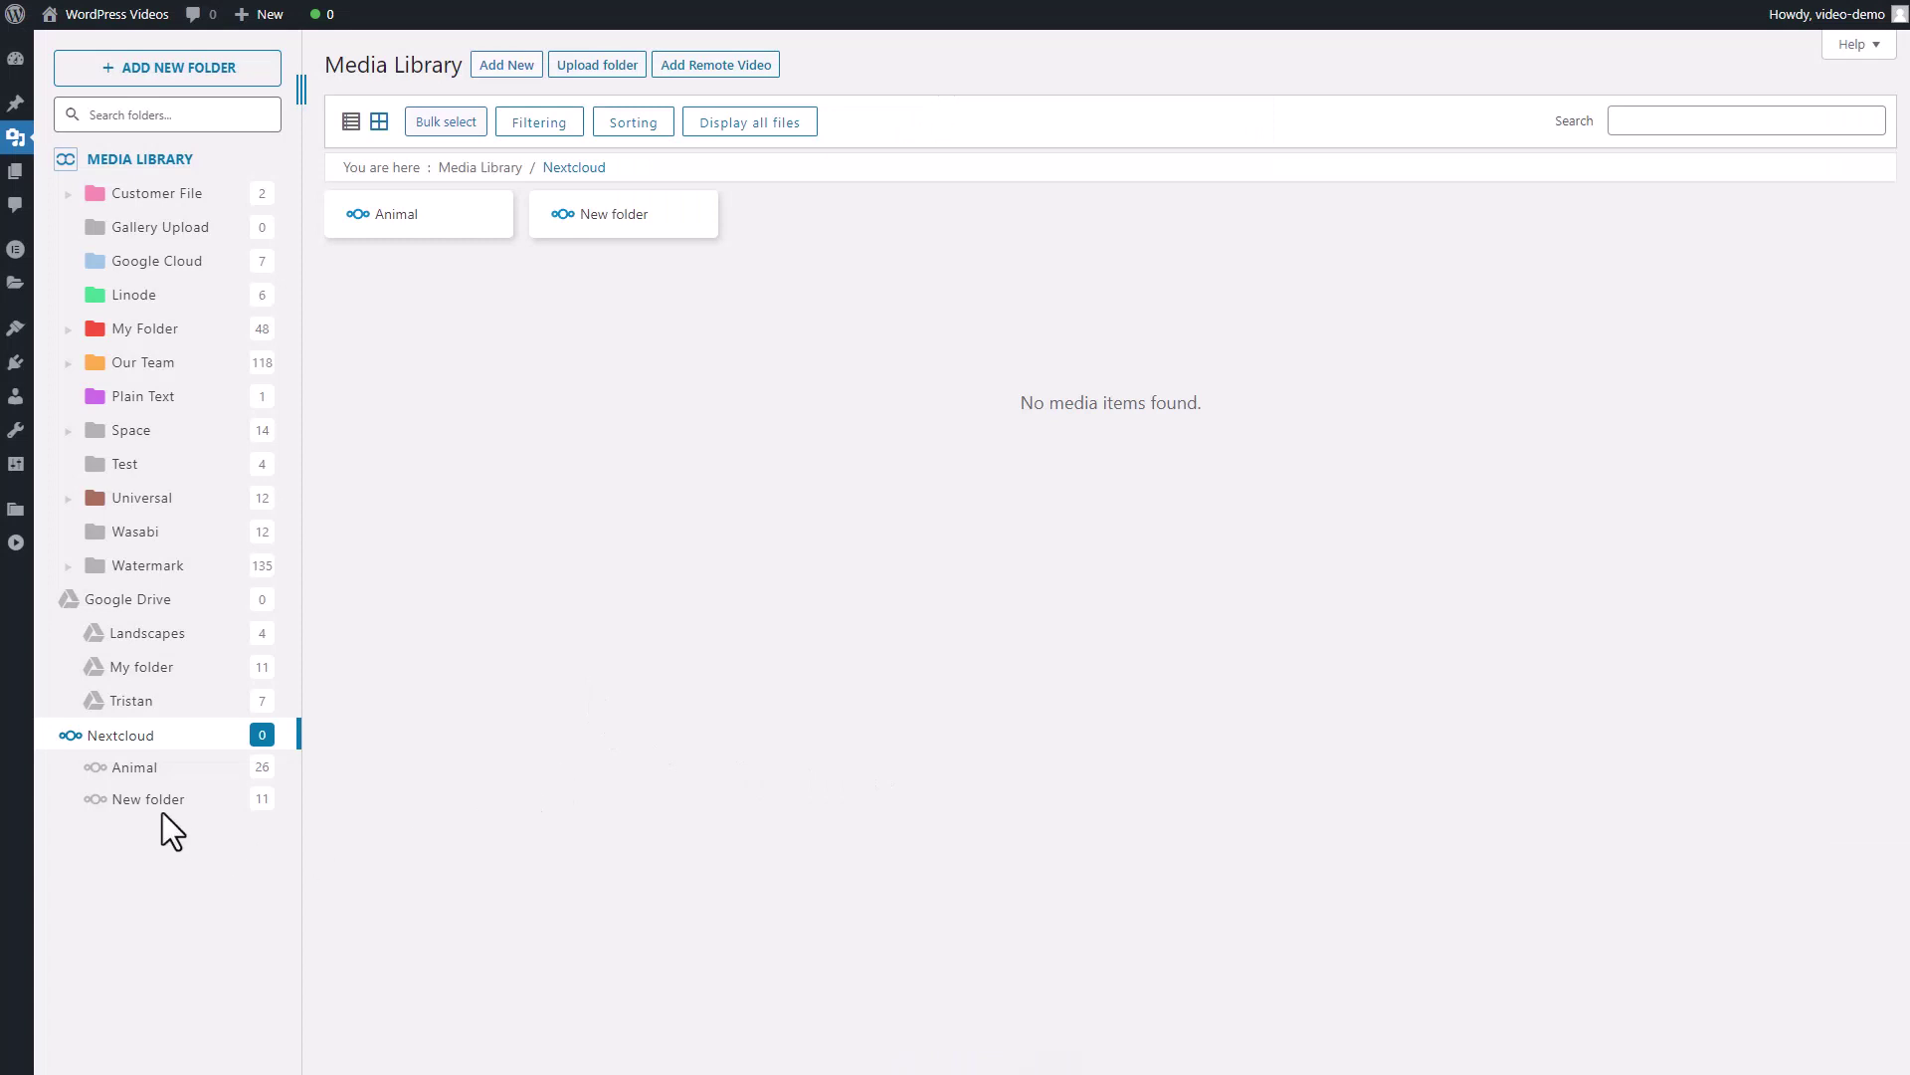
- Open Nextcloud > New folder in the Media Library to list its 11 synced files
left_click(150, 799)
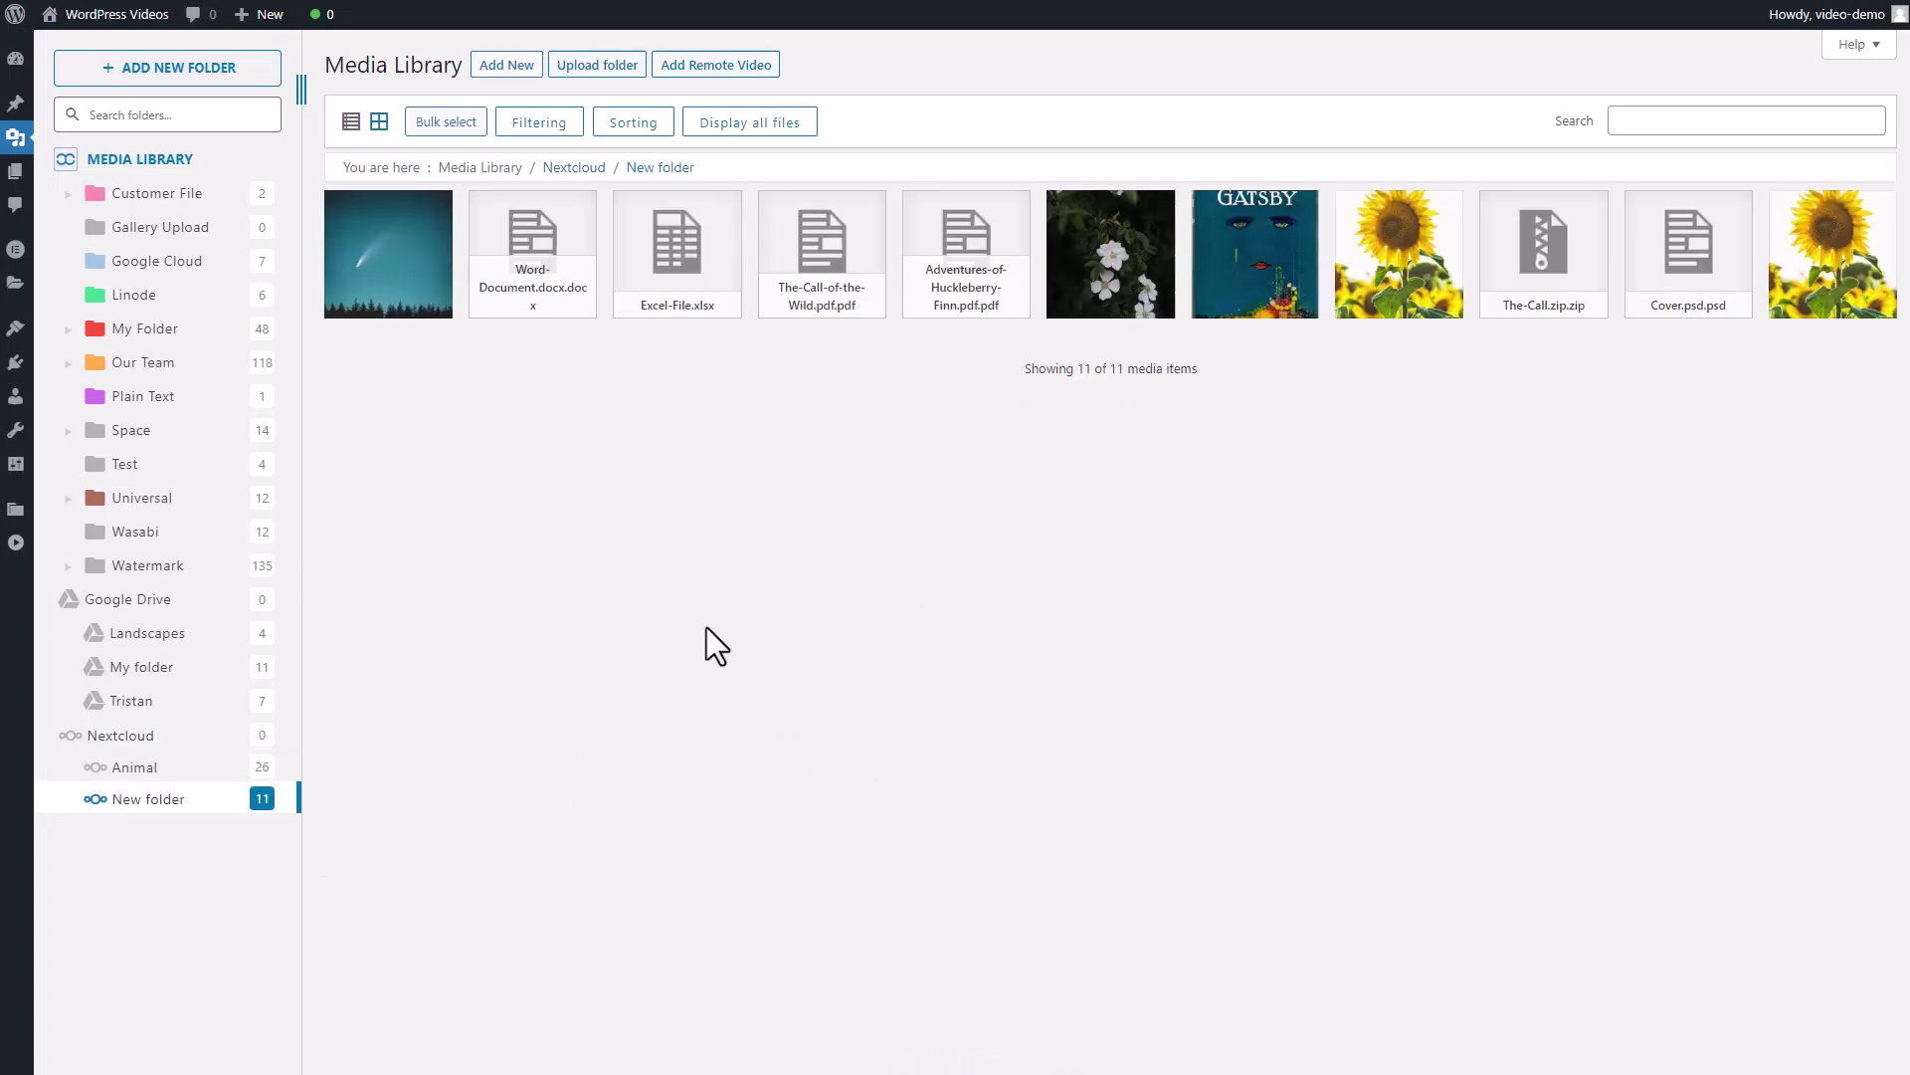